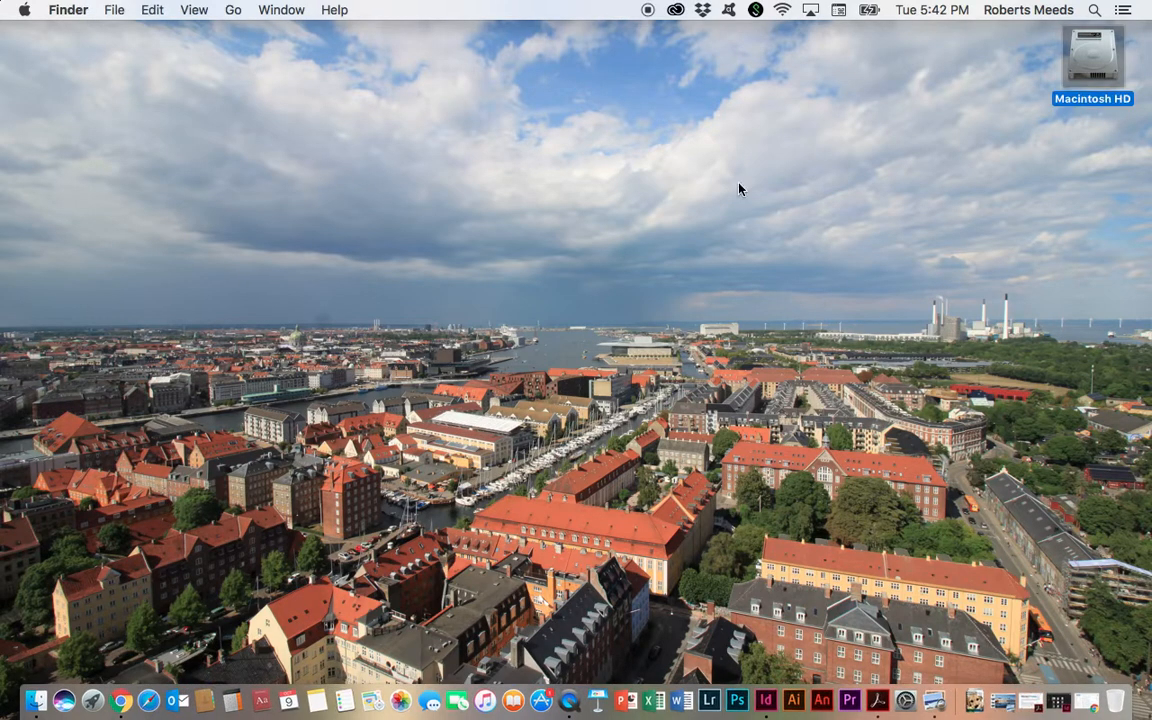
# Look at the Week 7 assignments and InDesign tutorials on the course page in Chrome, then put its window away.
pyautogui.click(1090, 702)
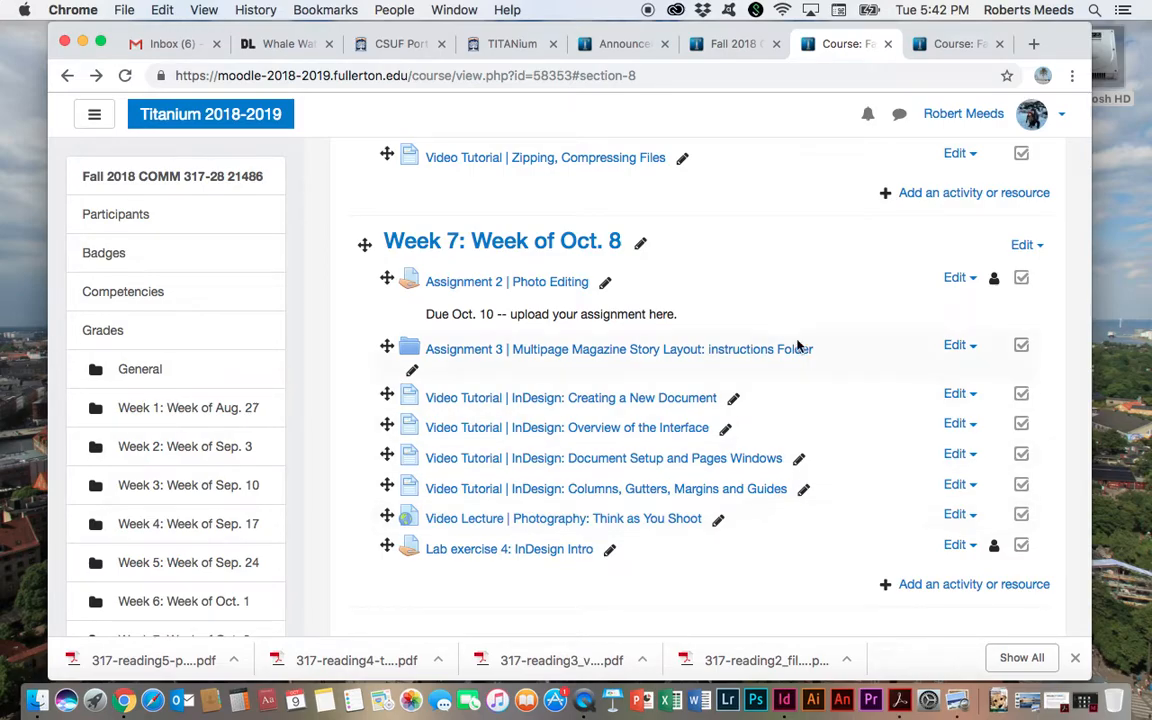
pyautogui.click(83, 43)
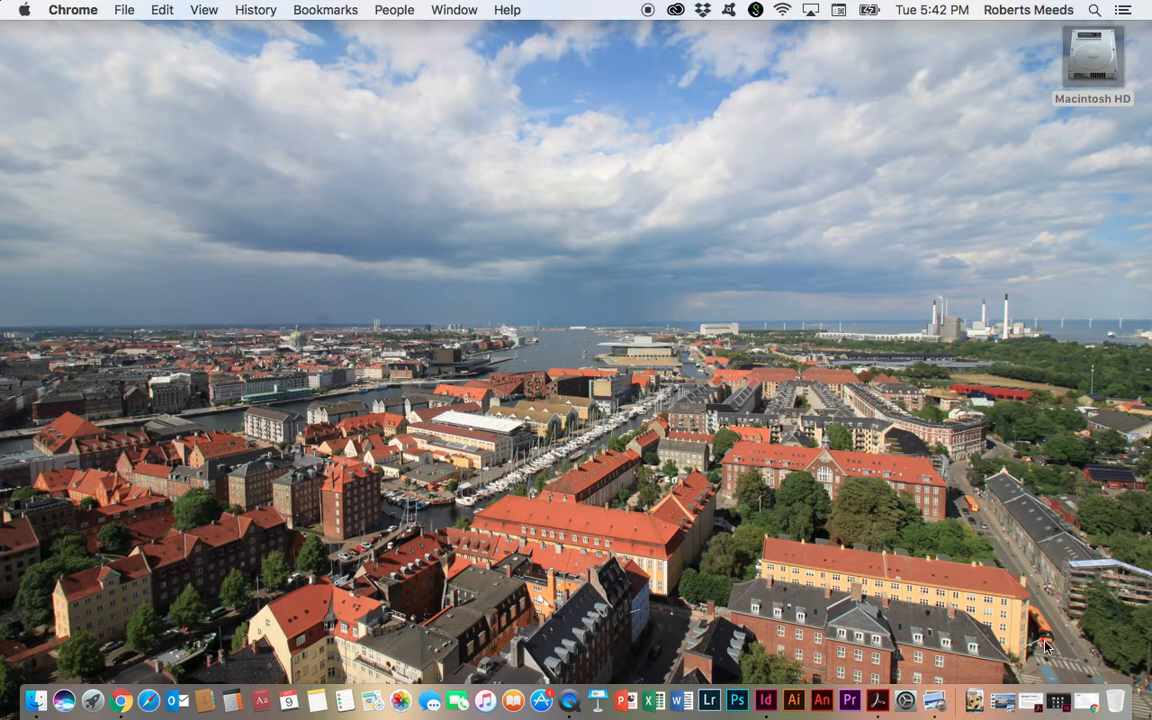
# Switch to InDesign and start a new print document from the Letter preset with units set to inches.
pyautogui.click(1062, 708)
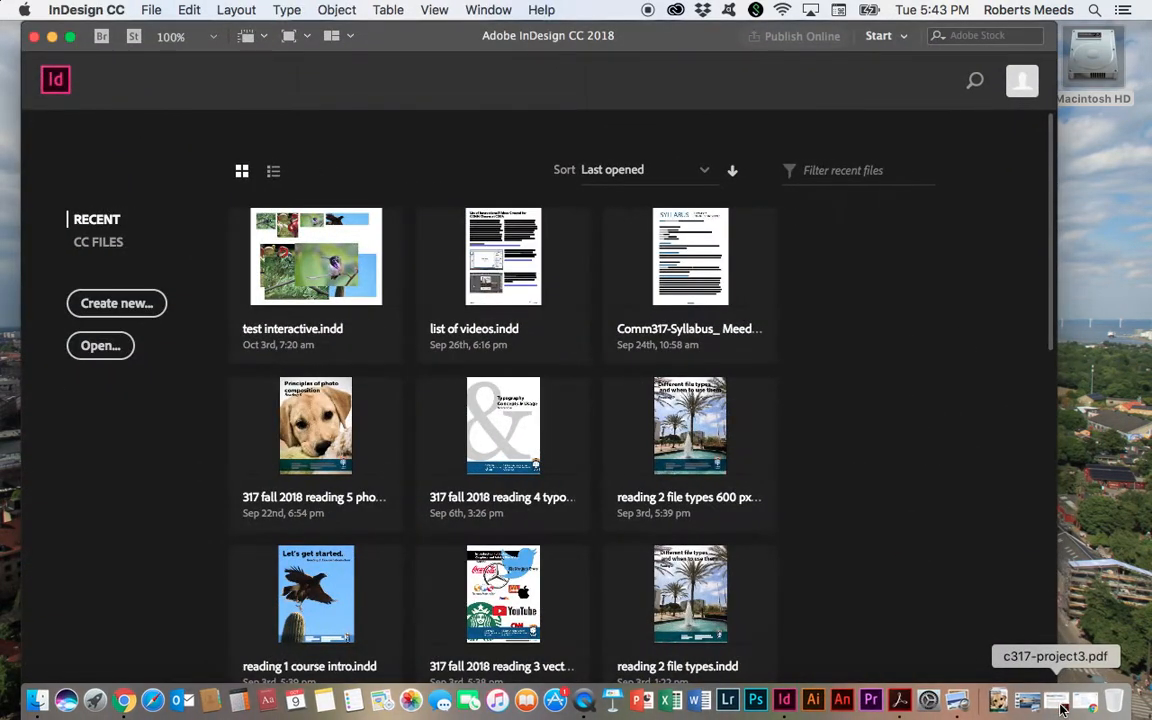
pyautogui.click(117, 304)
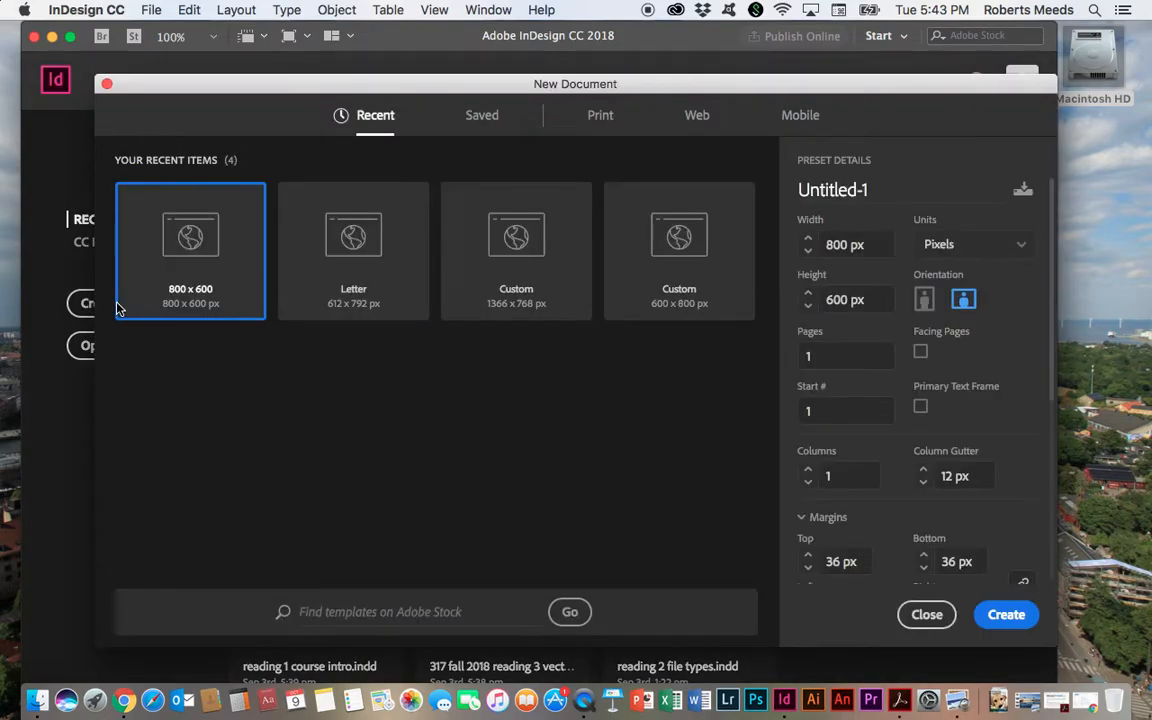
pyautogui.click(601, 116)
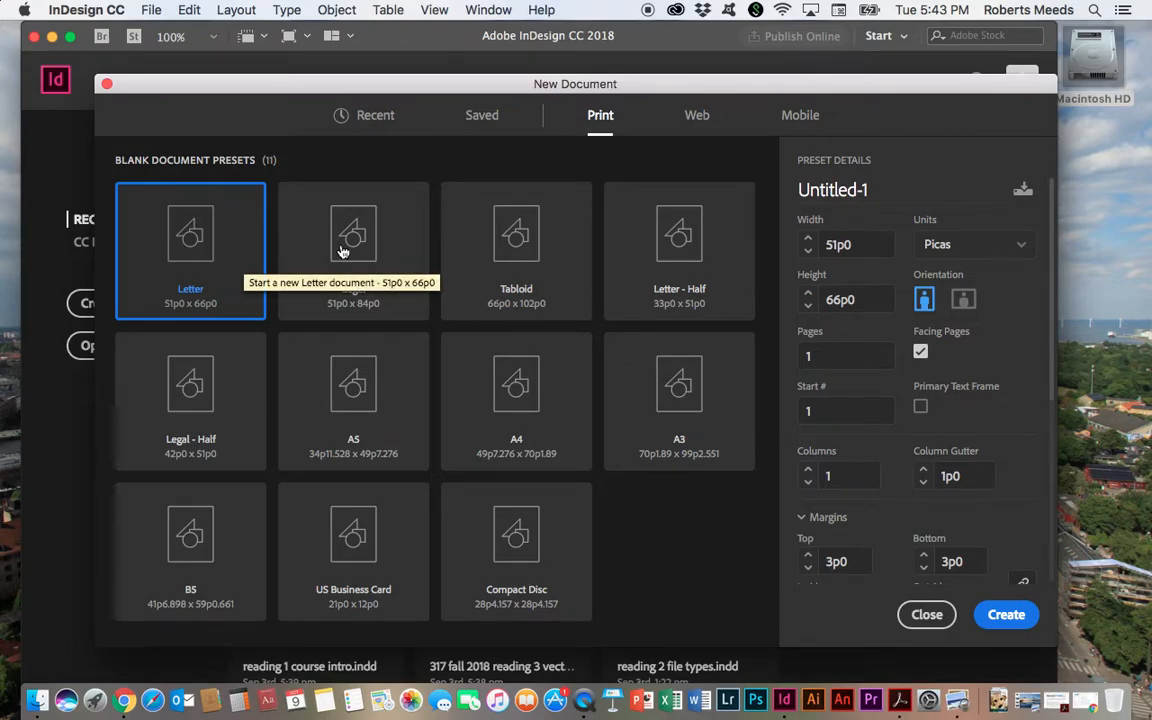
pyautogui.click(1024, 246)
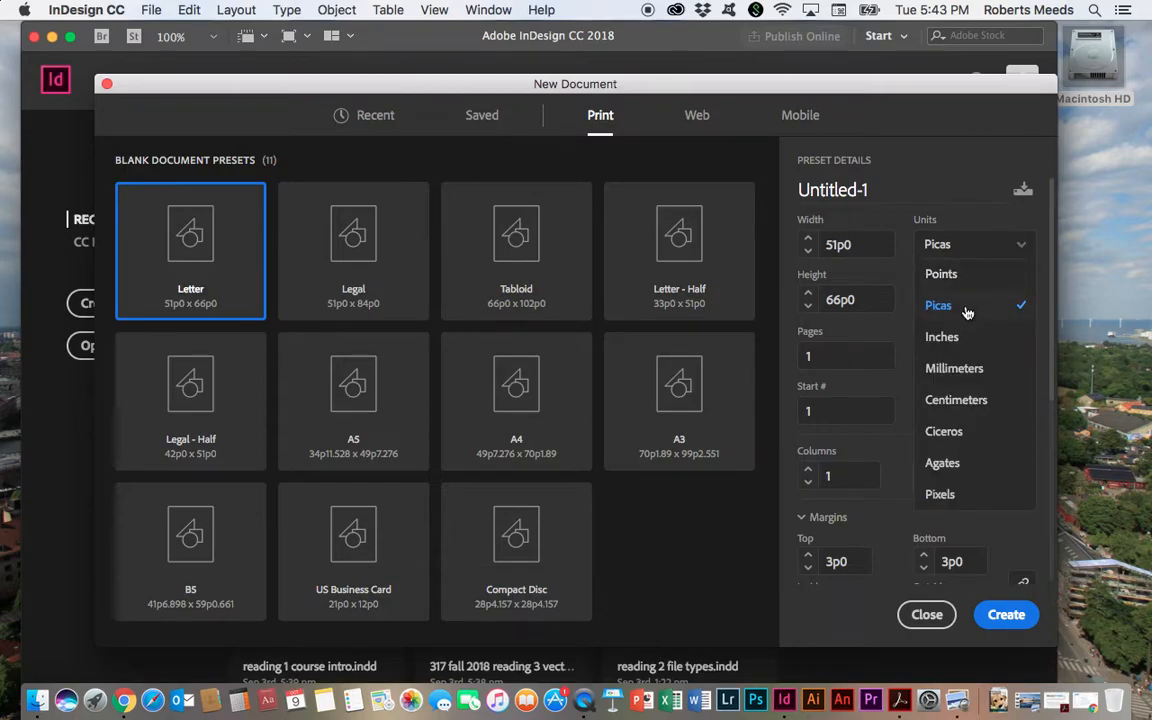
pyautogui.click(957, 341)
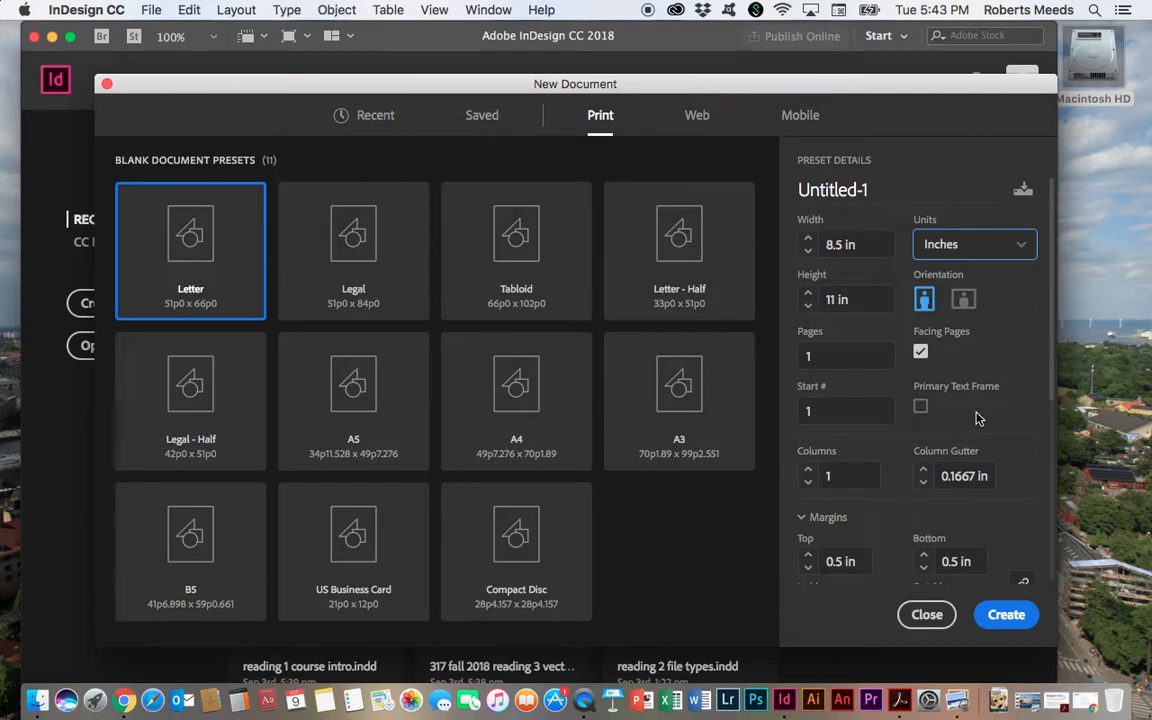
# Set the new document to 3 columns with a 0.25 in column gutter.
pyautogui.scroll(-3, 978, 419)
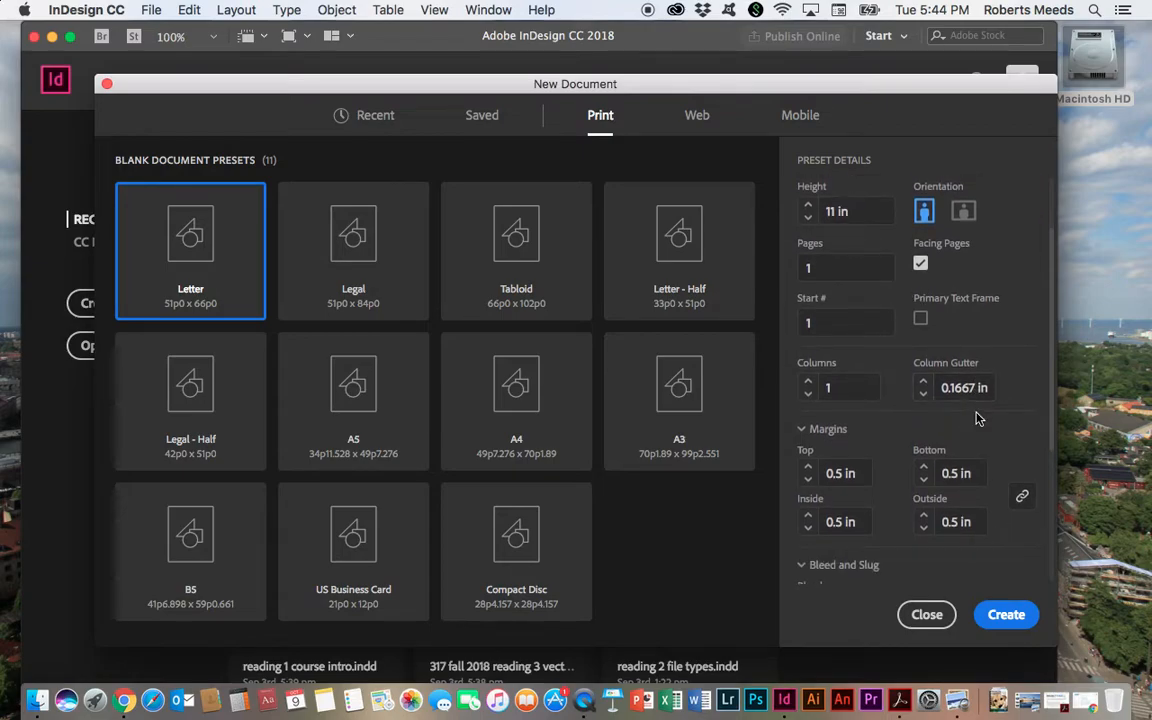
pyautogui.click(809, 384)
pyautogui.click(809, 384)
pyautogui.click(925, 384)
# Raise all four linked page margins to 1 in.
pyautogui.scroll(-5, 993, 421)
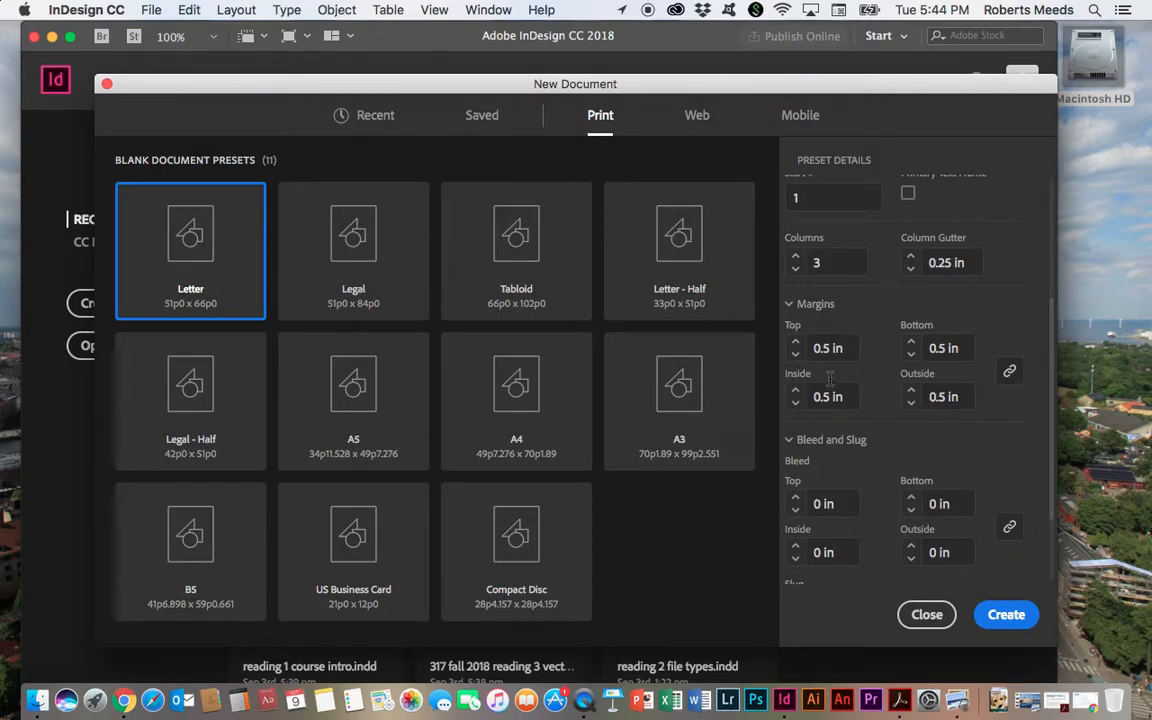
pyautogui.click(795, 343)
pyautogui.click(795, 343)
pyautogui.click(795, 343)
pyautogui.click(795, 343)
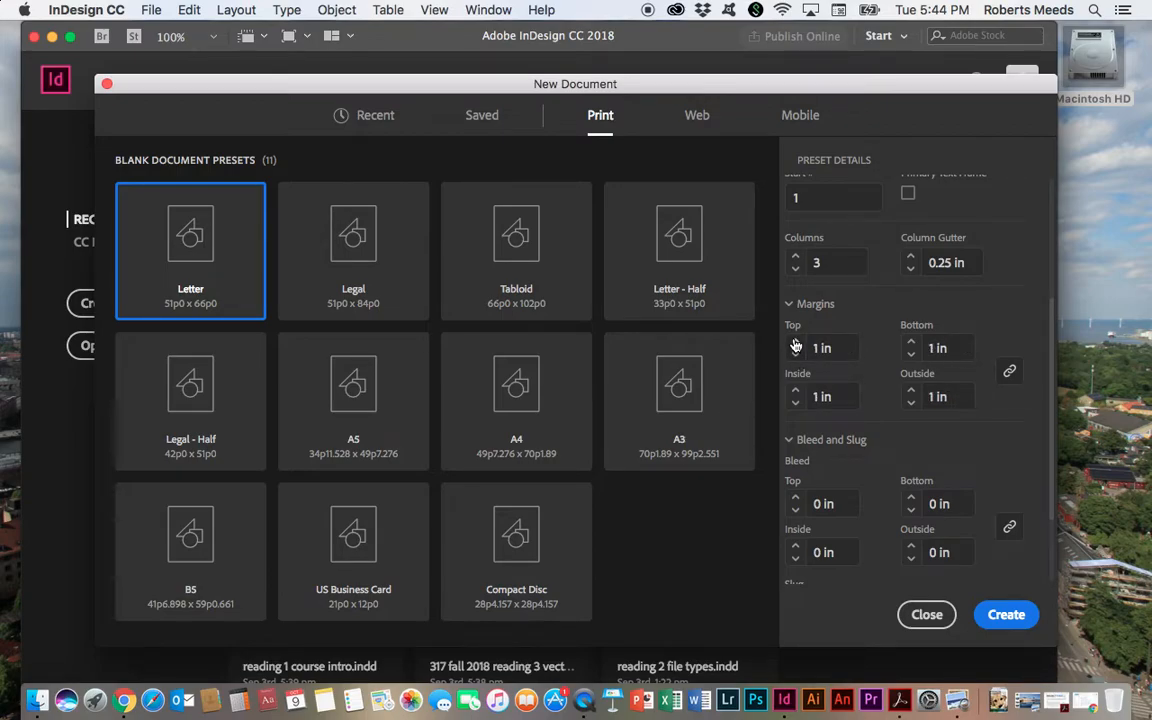
# Unlink the margin values and set the bottom margin to 0.5 in.
pyautogui.click(1010, 373)
pyautogui.click(911, 356)
pyautogui.click(911, 356)
pyautogui.click(911, 356)
pyautogui.click(911, 356)
pyautogui.click(911, 356)
pyautogui.click(911, 341)
# Set the inside margin to 0.375 in and the outside margin to 0.625 in.
pyautogui.click(820, 397)
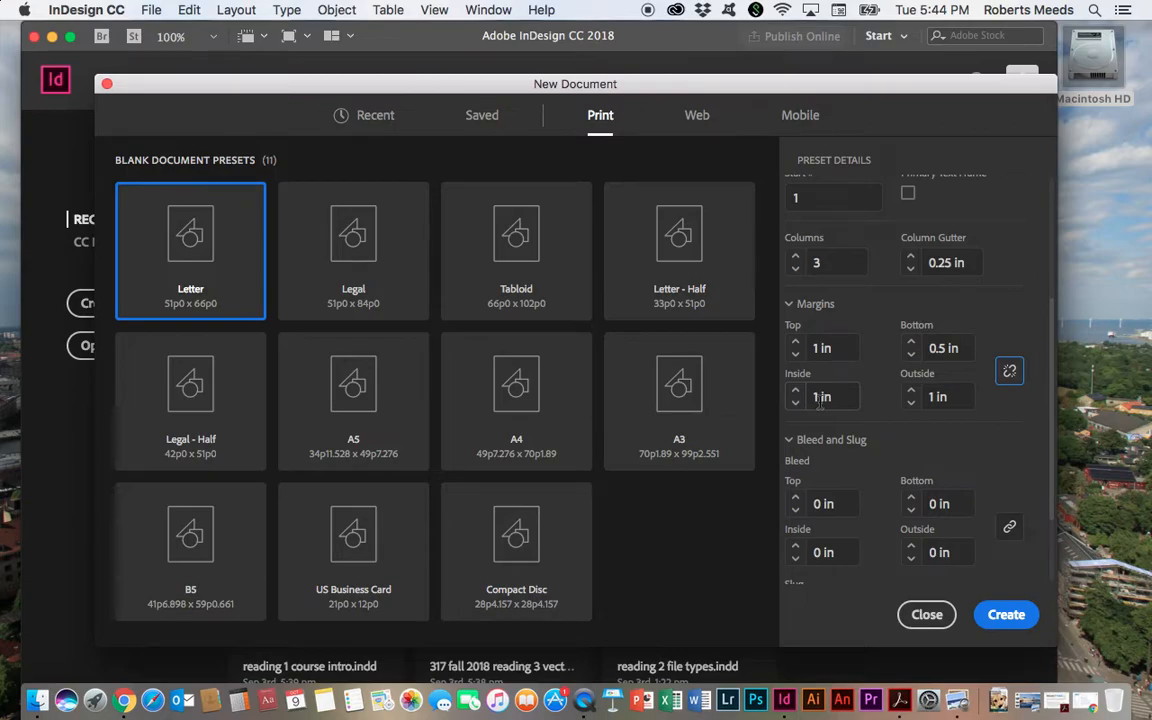
pyautogui.click(797, 405)
pyautogui.click(797, 405)
pyautogui.click(797, 405)
pyautogui.click(797, 405)
pyautogui.click(797, 405)
pyautogui.click(912, 404)
pyautogui.click(912, 404)
pyautogui.click(912, 404)
# Collapse the bleed and slug settings and create the facing-pages document.
pyautogui.scroll(-2, 970, 450)
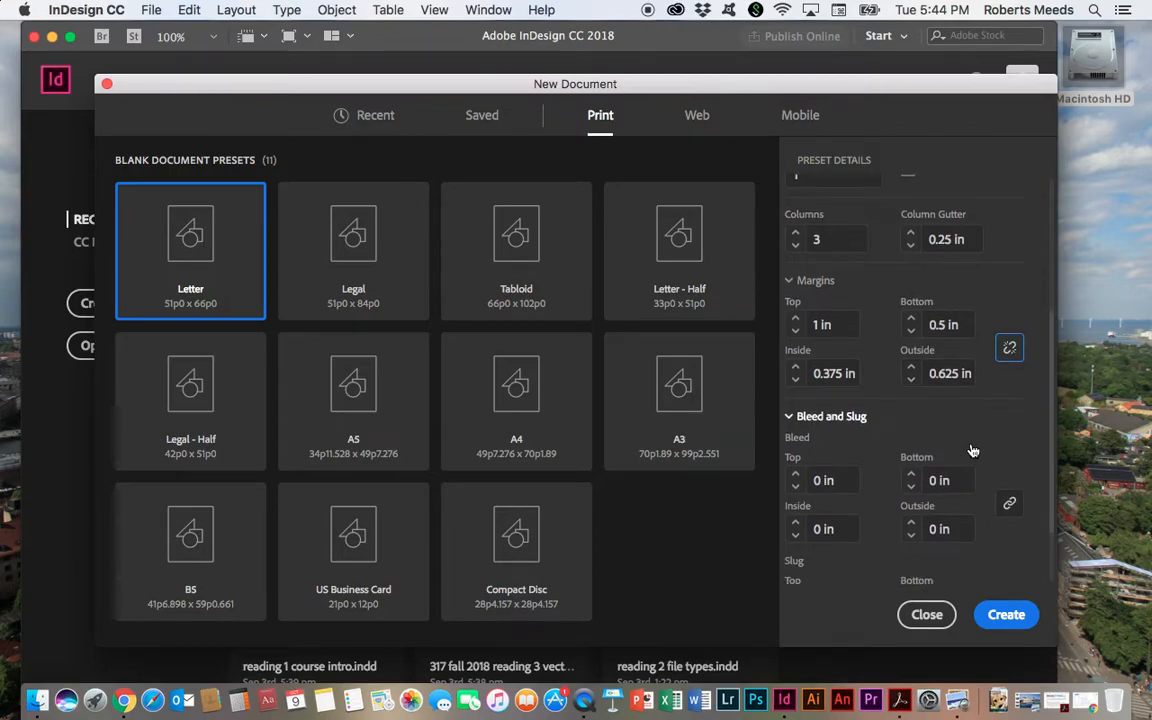
pyautogui.click(790, 396)
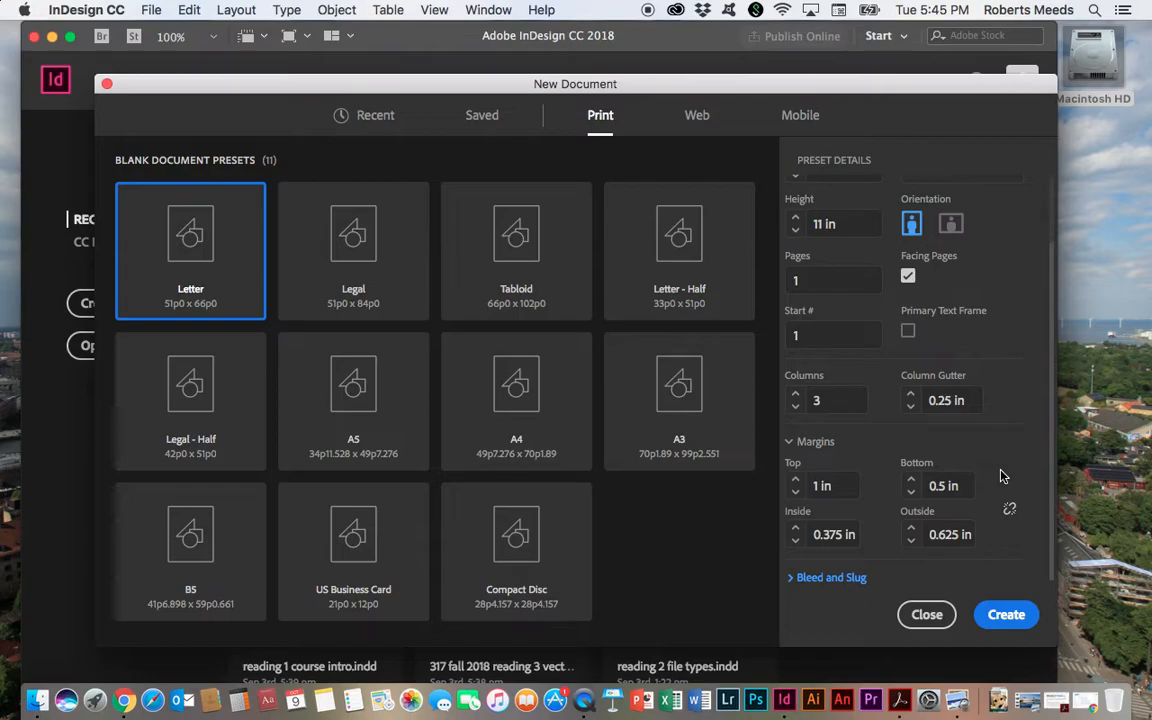
pyautogui.scroll(1, 1003, 477)
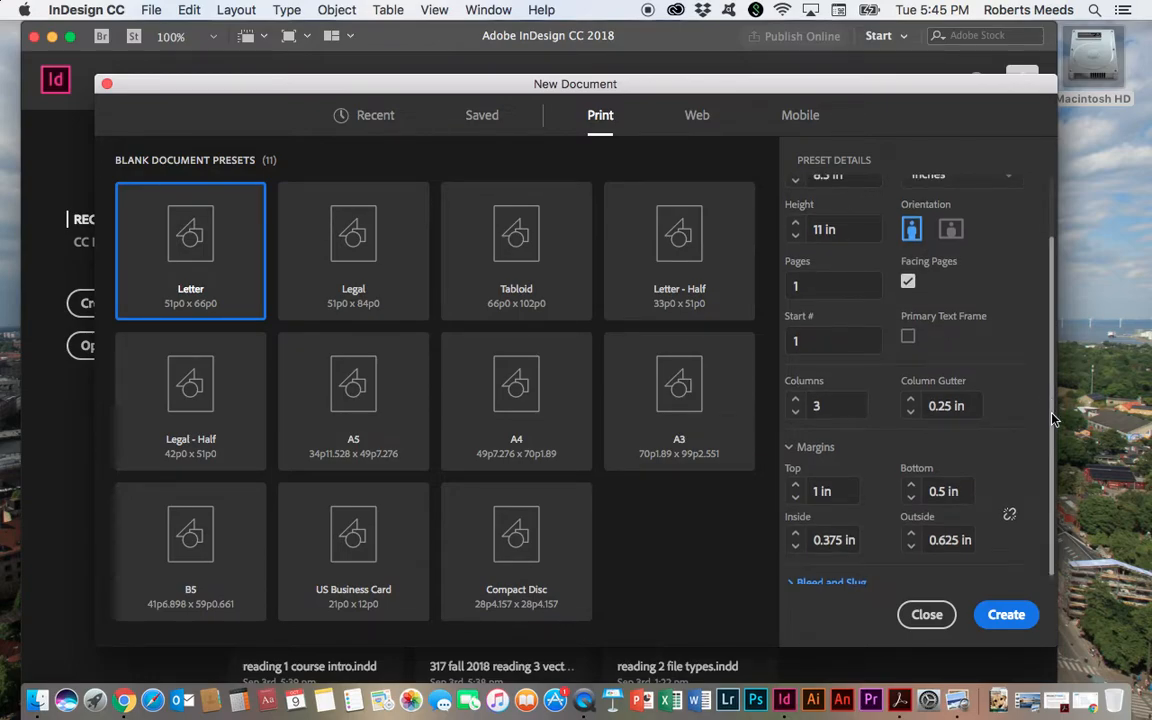
pyautogui.scroll(-1, 1053, 416)
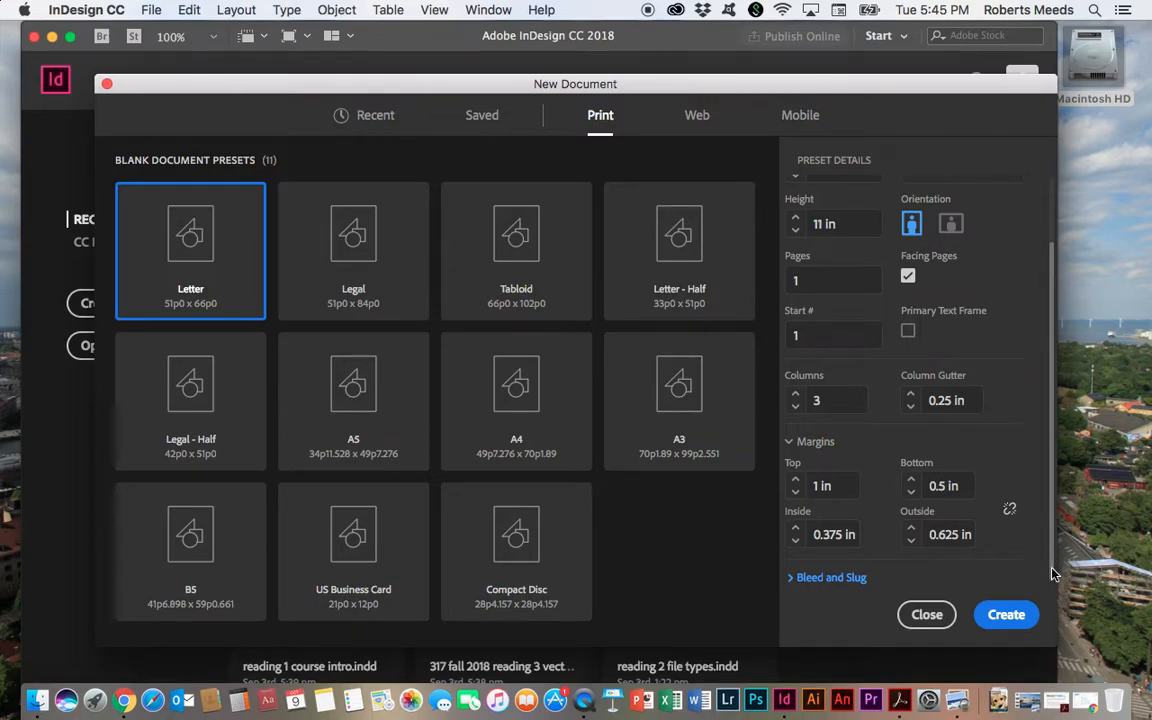
pyautogui.click(1016, 616)
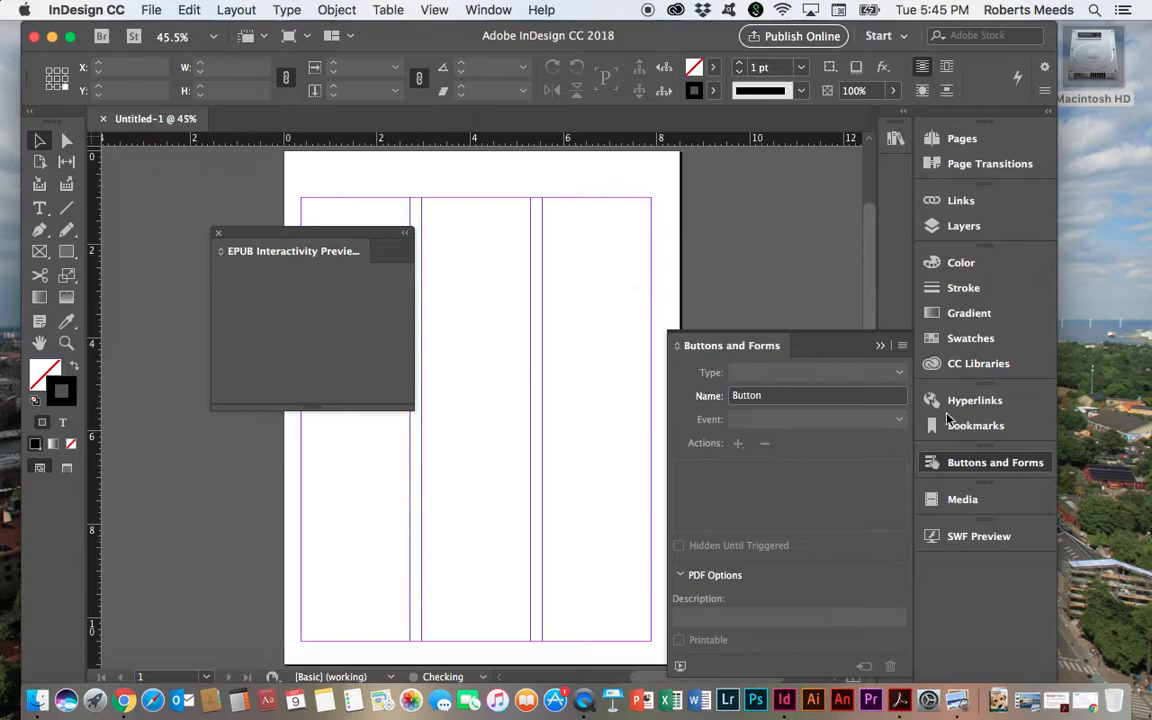
# Put away the Buttons and Forms and EPUB Interactivity Preview panels and switch the workspace to Advanced.
pyautogui.click(880, 345)
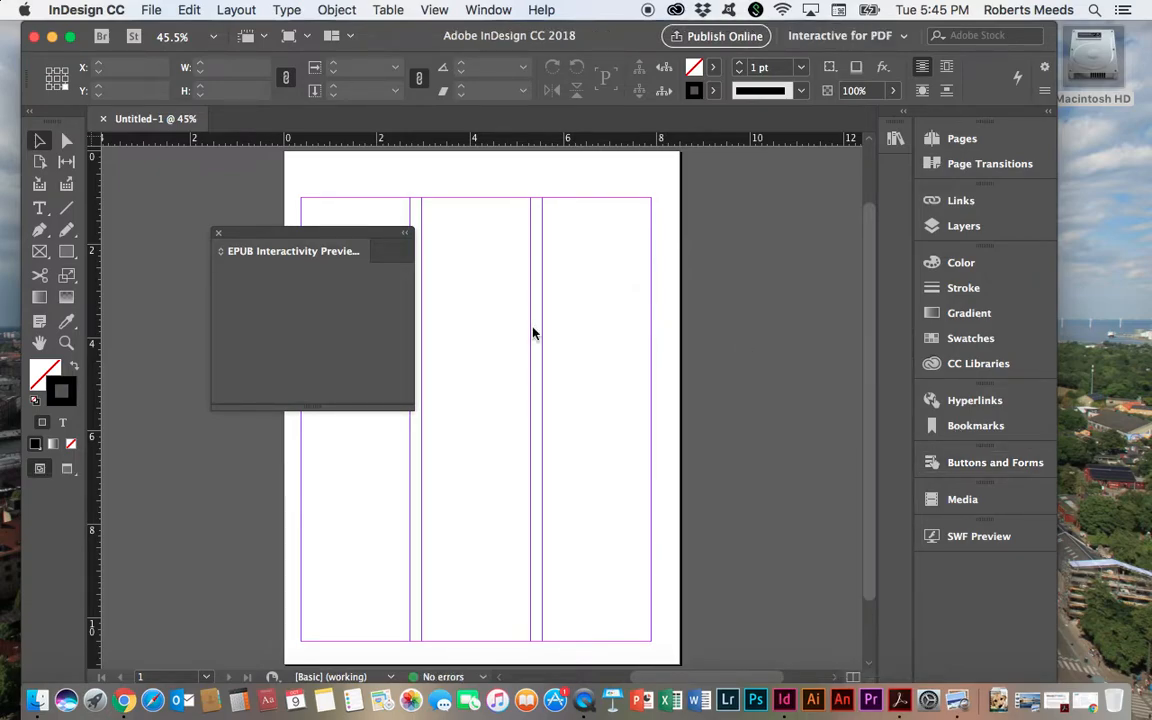
pyautogui.click(218, 234)
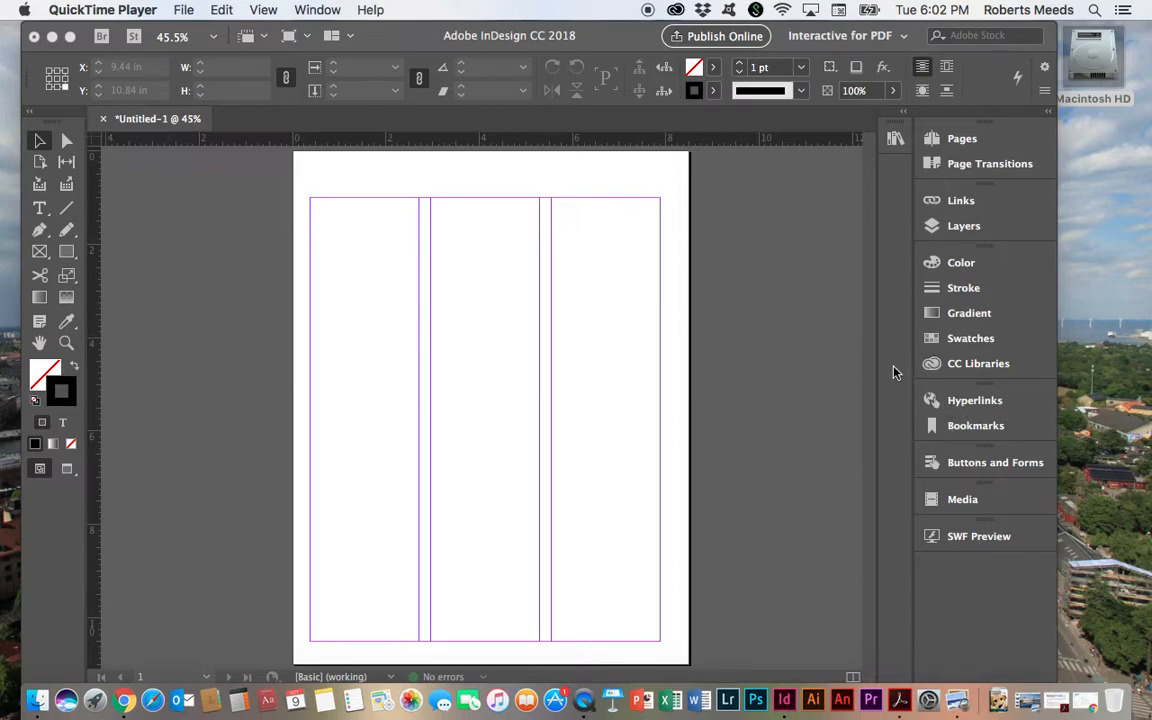
pyautogui.click(905, 40)
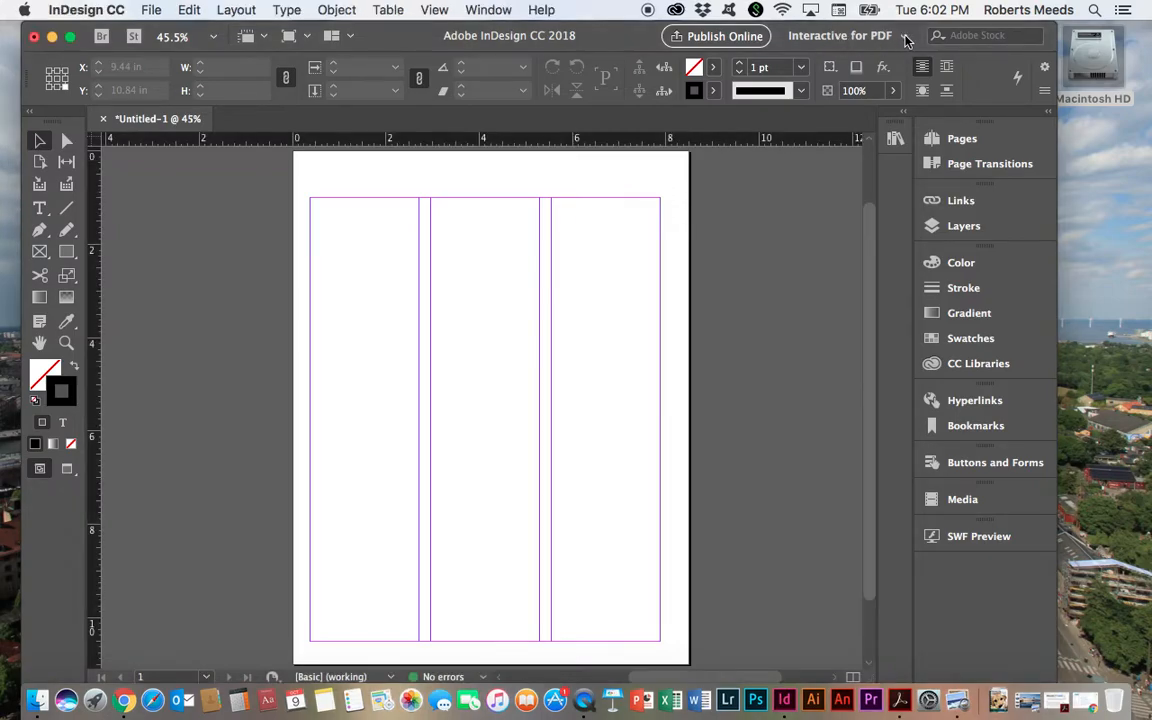
pyautogui.click(905, 40)
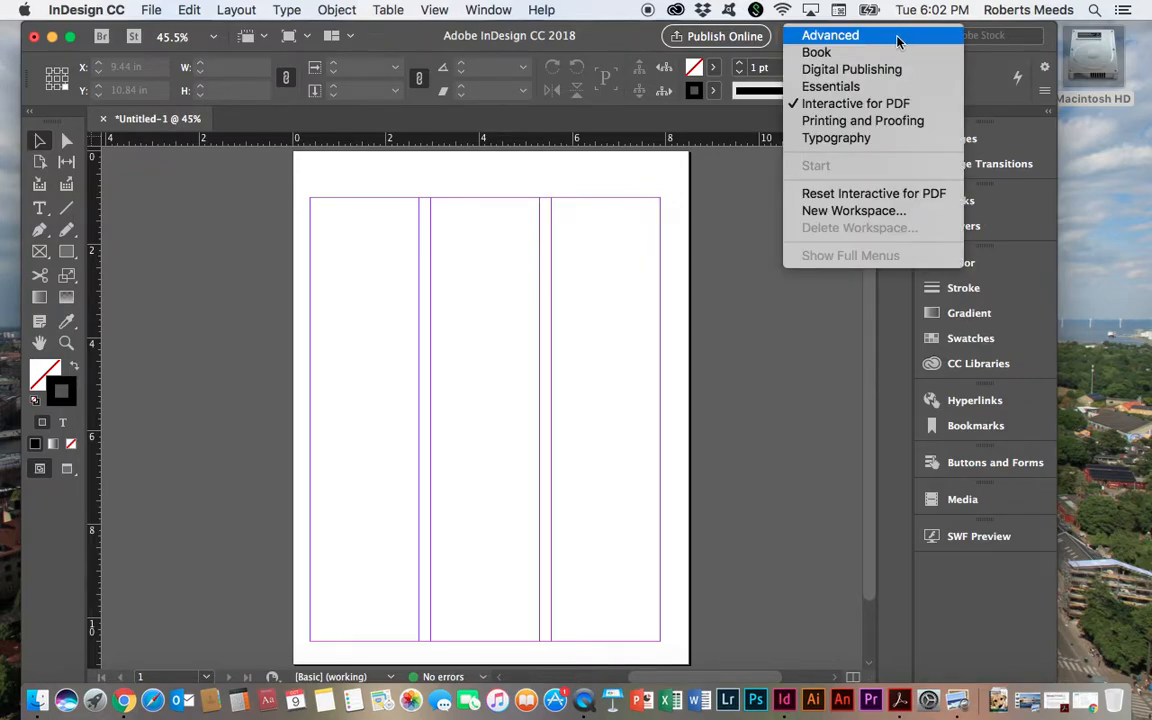
pyautogui.click(827, 37)
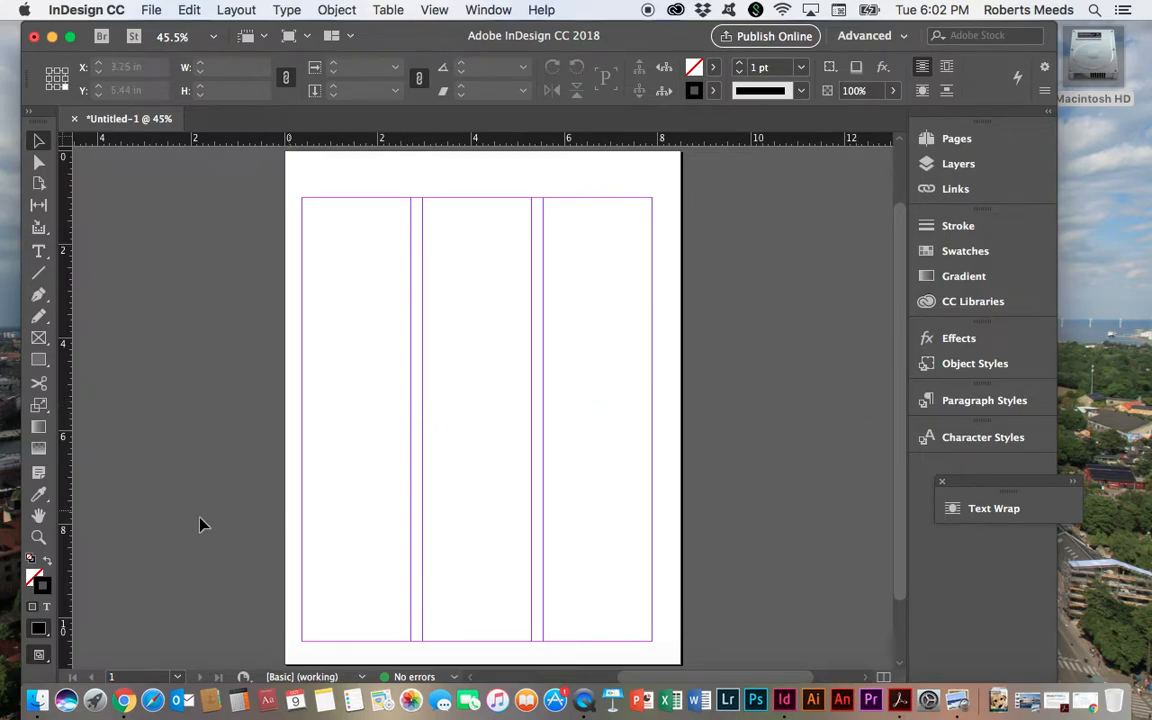
# Add two pages after page 1 to form the facing spread 2-3.
pyautogui.click(177, 677)
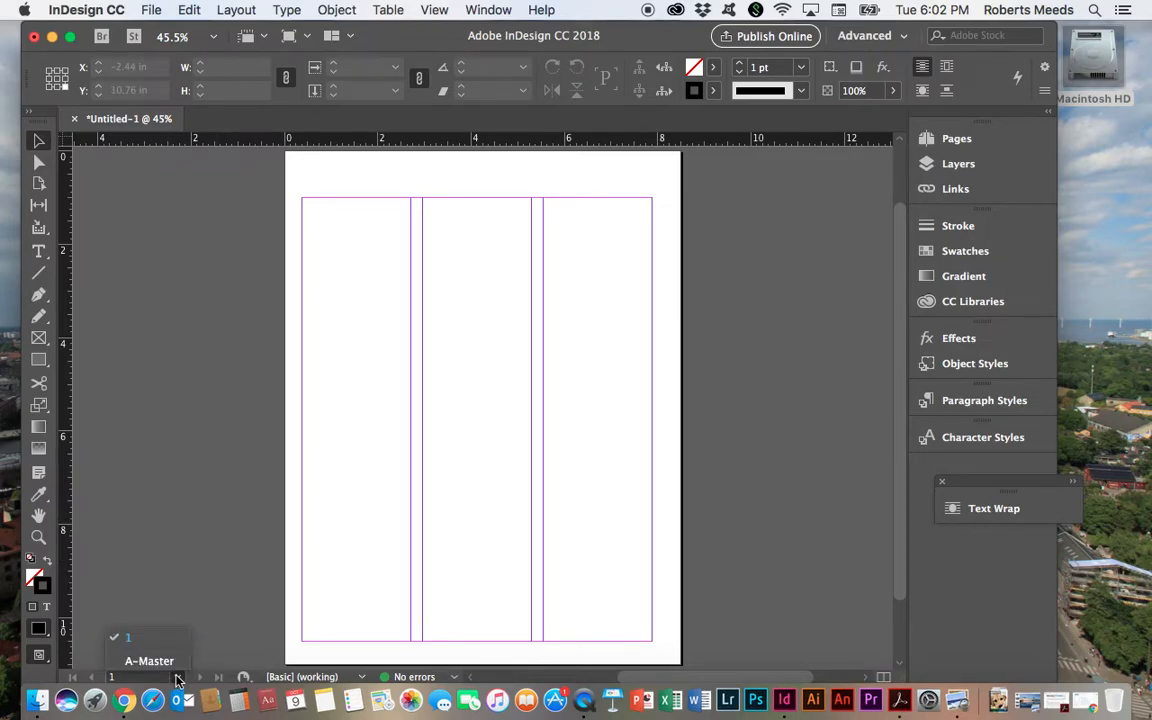
pyautogui.click(177, 677)
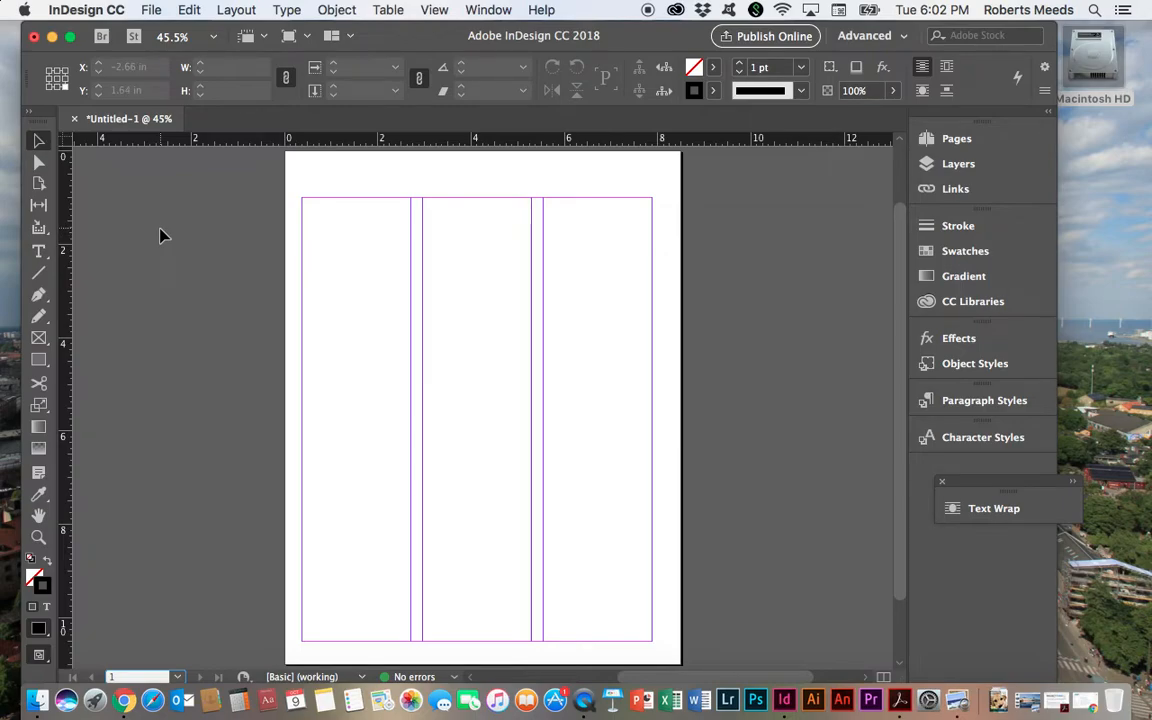
pyautogui.click(930, 143)
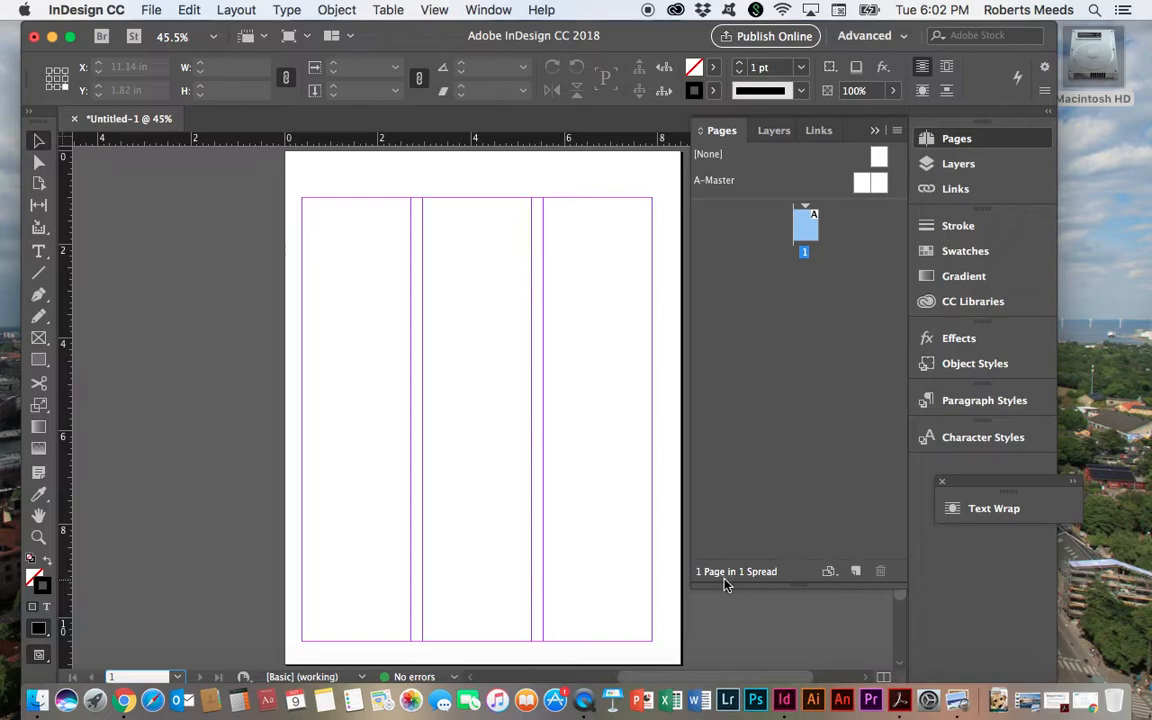
pyautogui.click(855, 572)
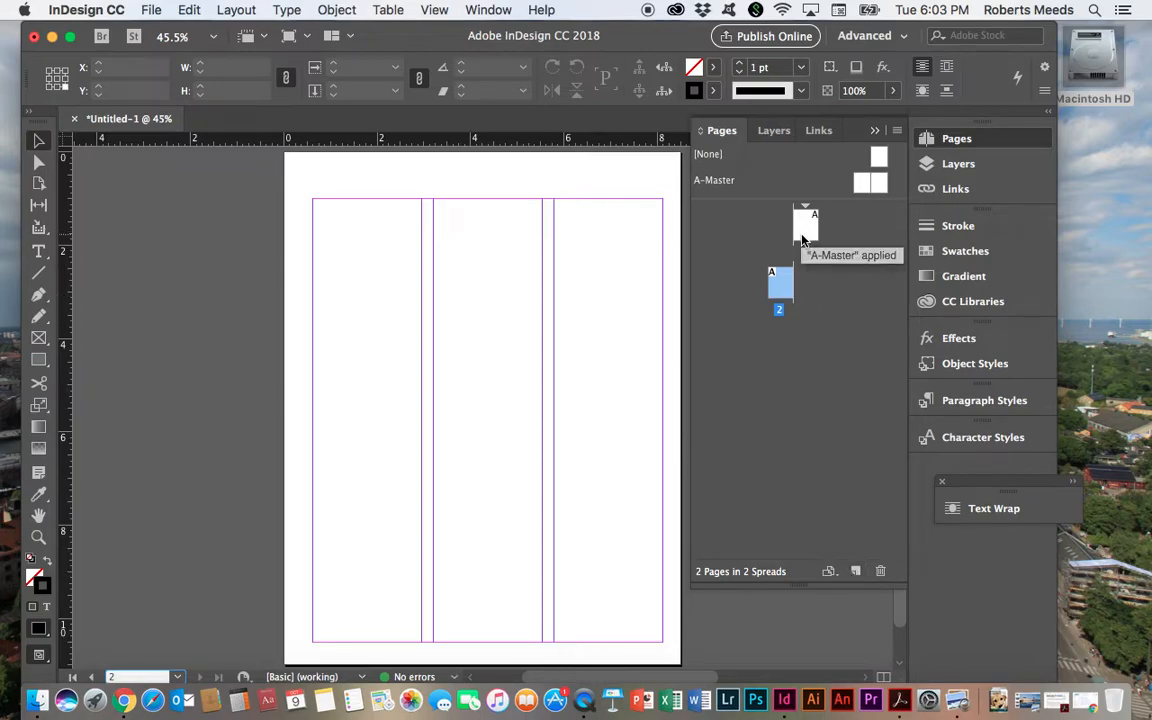
pyautogui.click(857, 574)
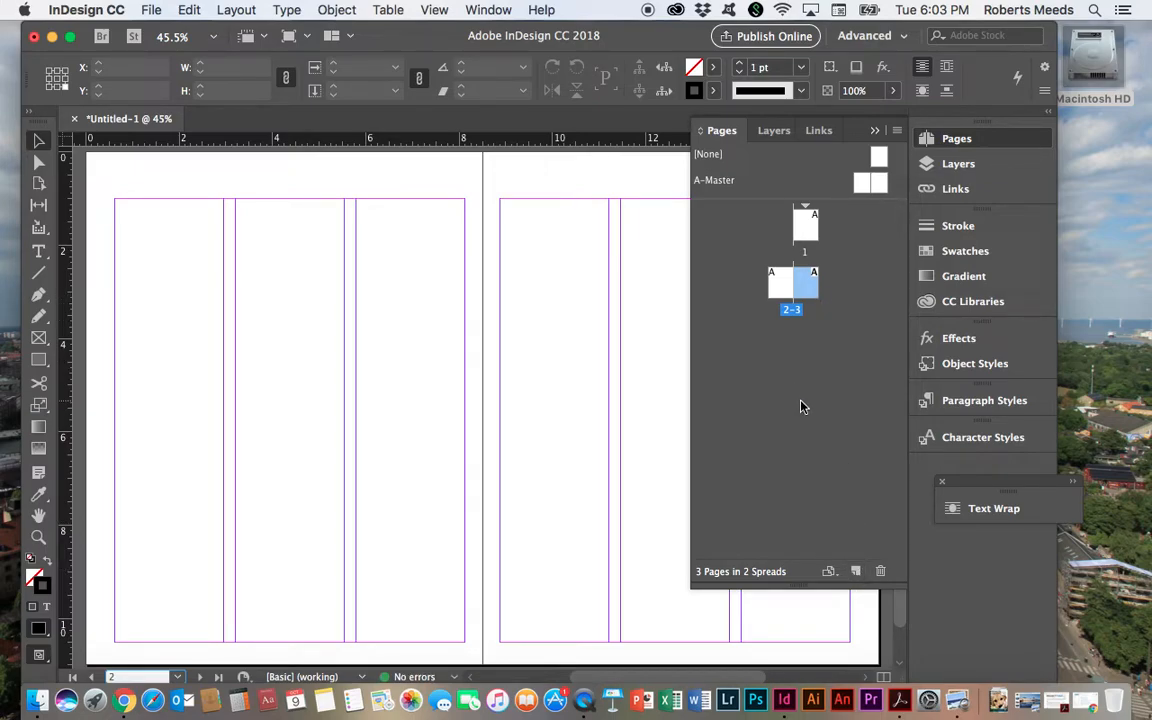
pyautogui.click(875, 133)
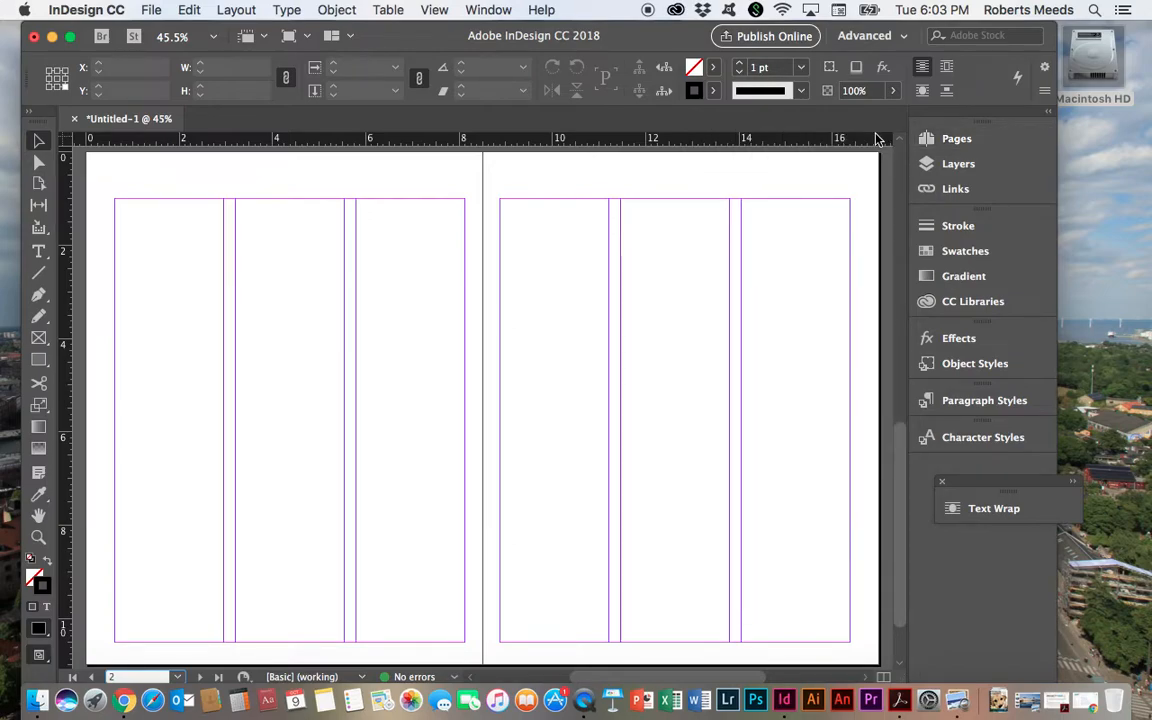
# Look over page 1 and the facing spread 2-3 to examine their columns and margins.
pyautogui.hscroll(-4, 481, 347)
pyautogui.hscroll(3, 509, 347)
pyautogui.scroll(10, 509, 351)
pyautogui.hscroll(3, 509, 351)
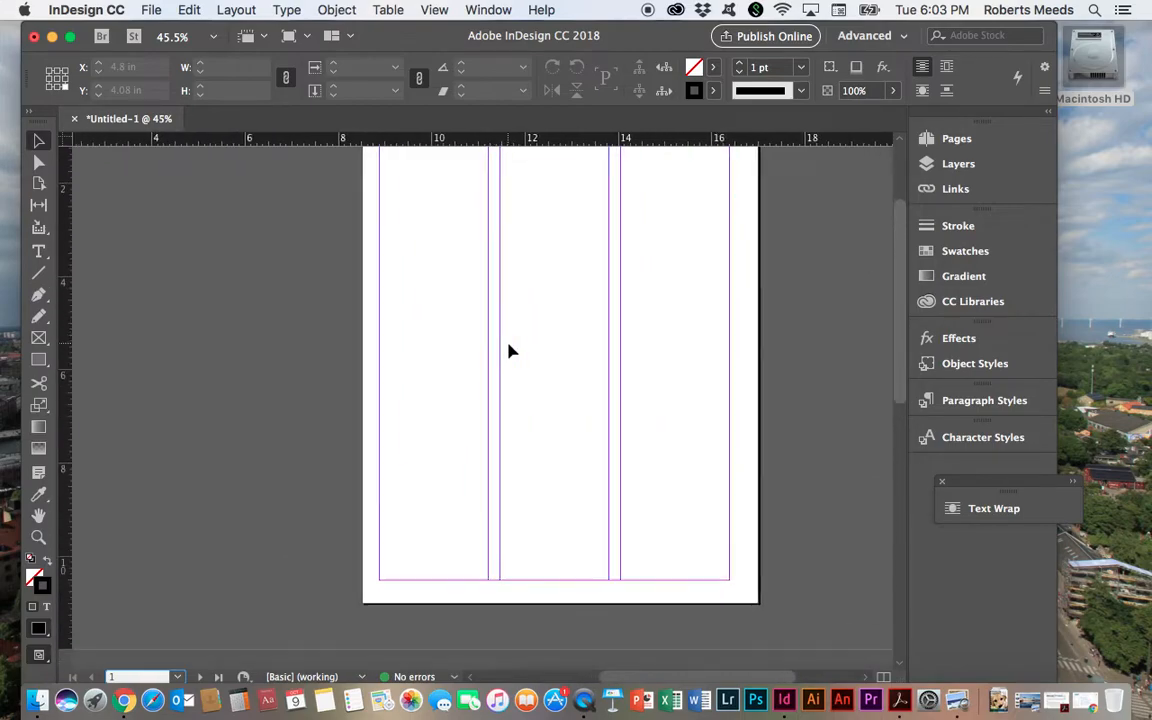
pyautogui.scroll(-10, 509, 351)
pyautogui.hscroll(-3, 509, 351)
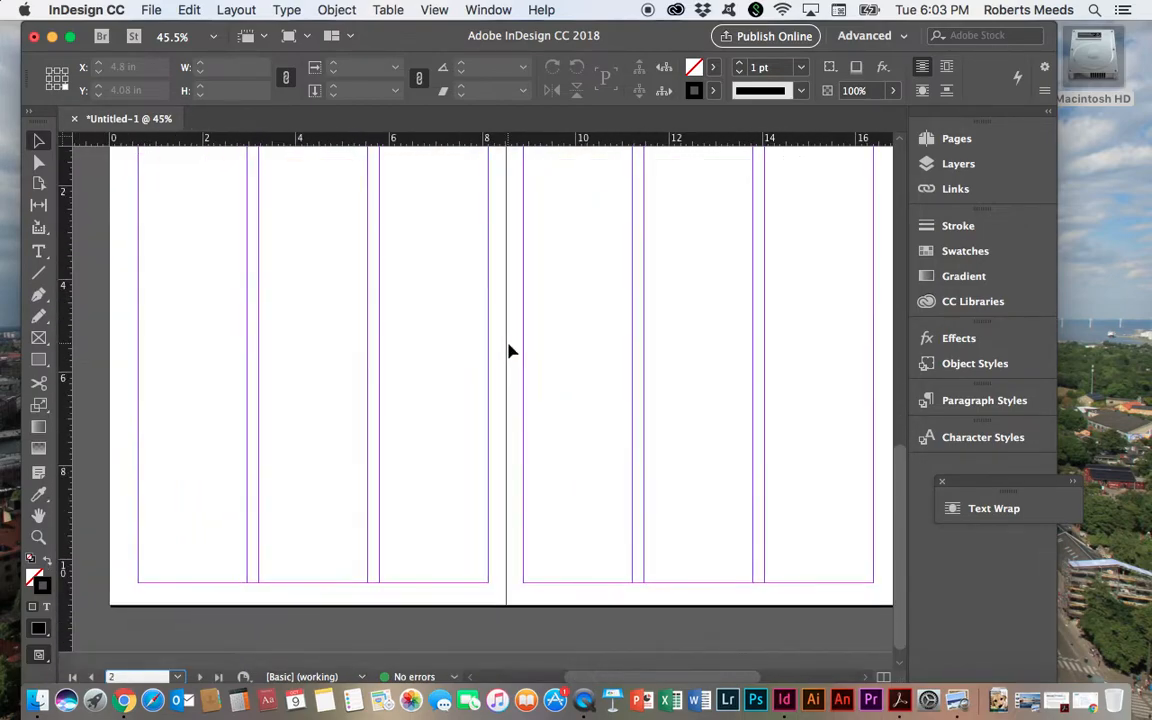
pyautogui.scroll(2, 509, 351)
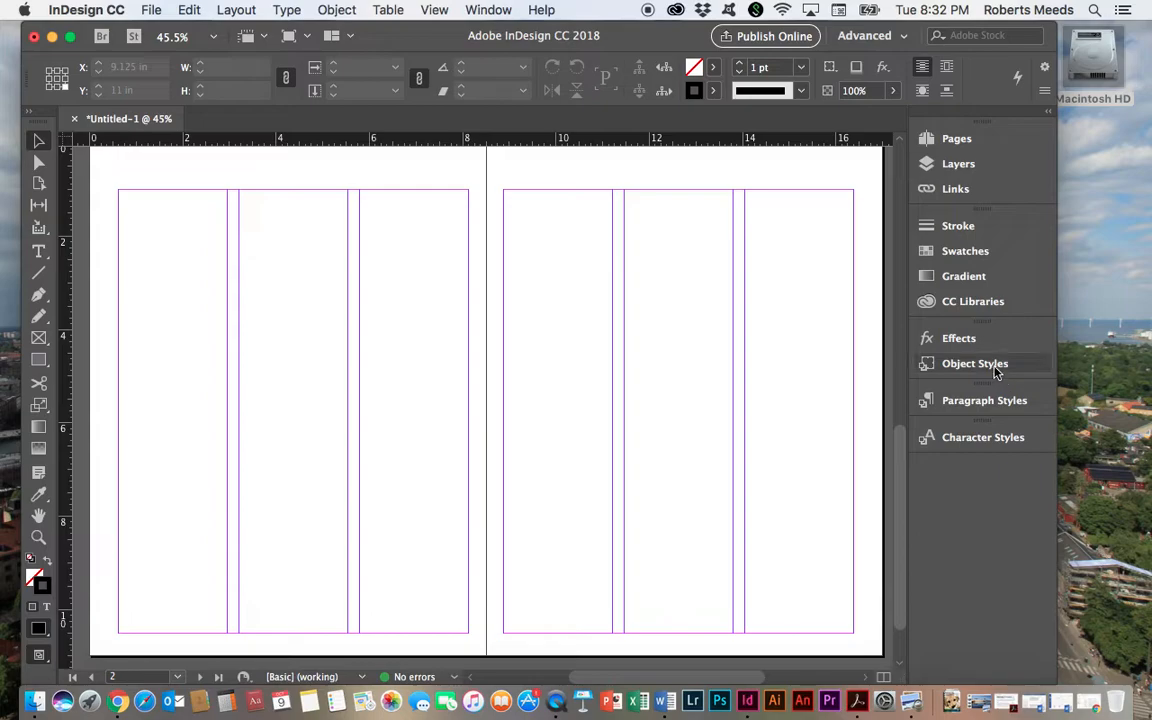
# Review the stroke settings of the [Basic Graphics Frame] object style and close its options.
pyautogui.click(958, 366)
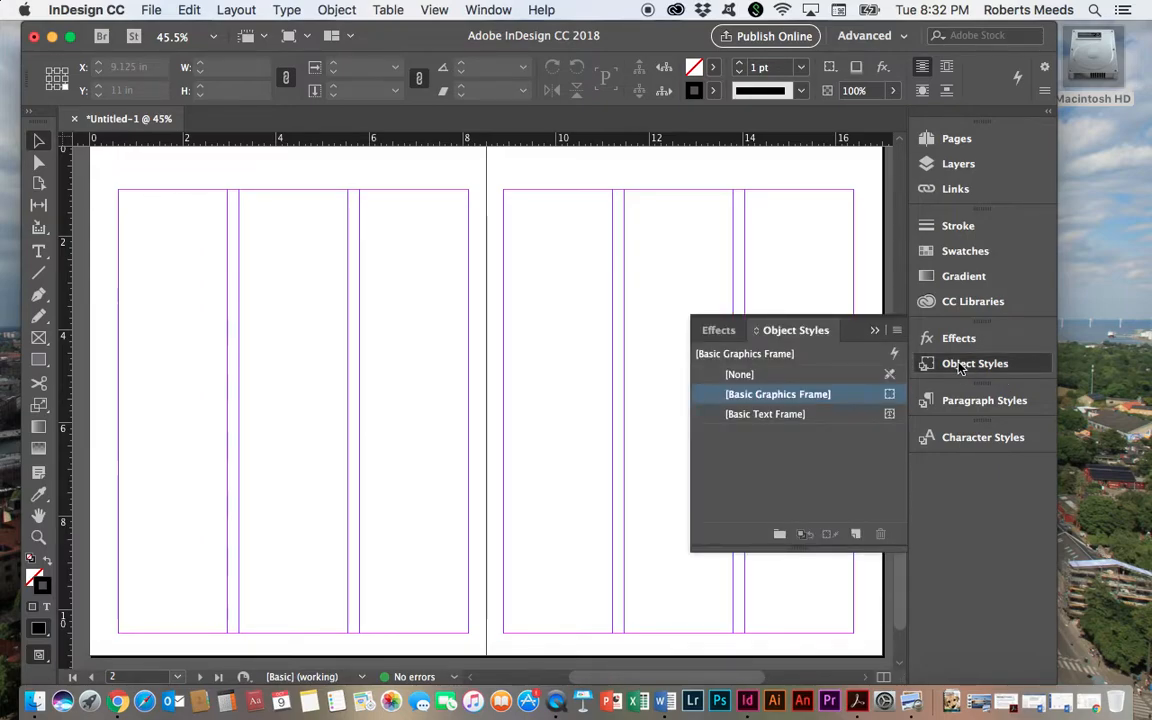
pyautogui.doubleClick(788, 395)
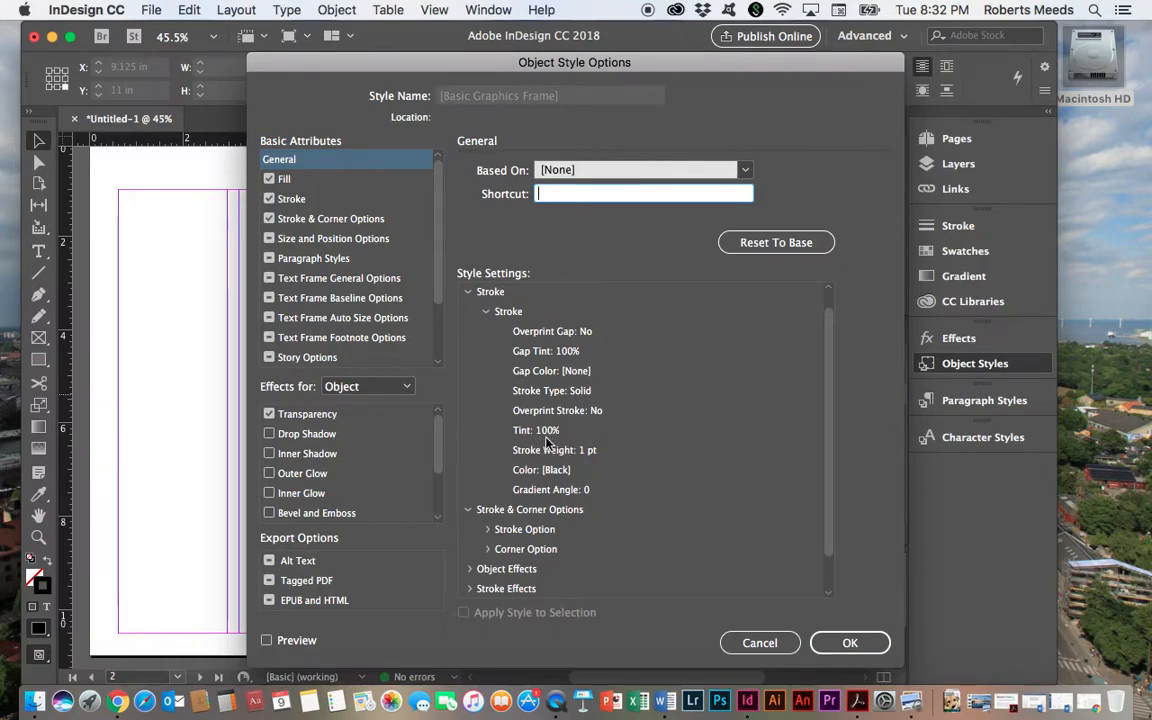
pyautogui.click(469, 292)
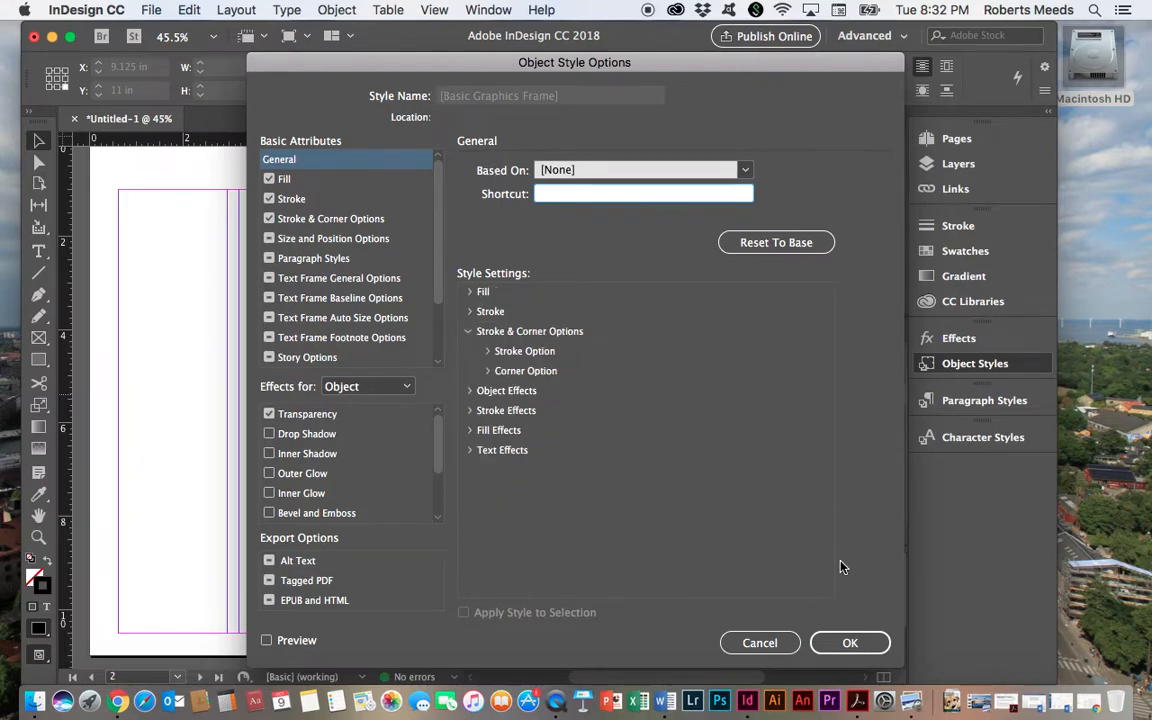
pyautogui.click(850, 643)
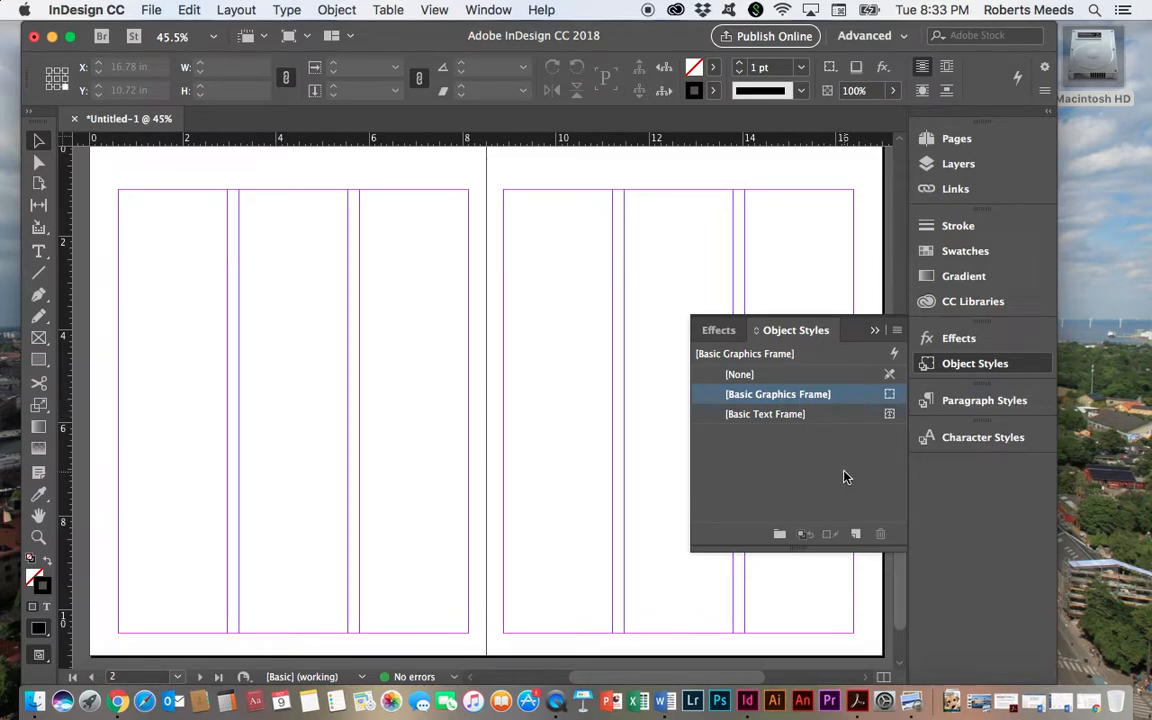
# Create a trial object style based on [Basic Graphics Frame], checking its options before deleting it.
pyautogui.click(855, 536)
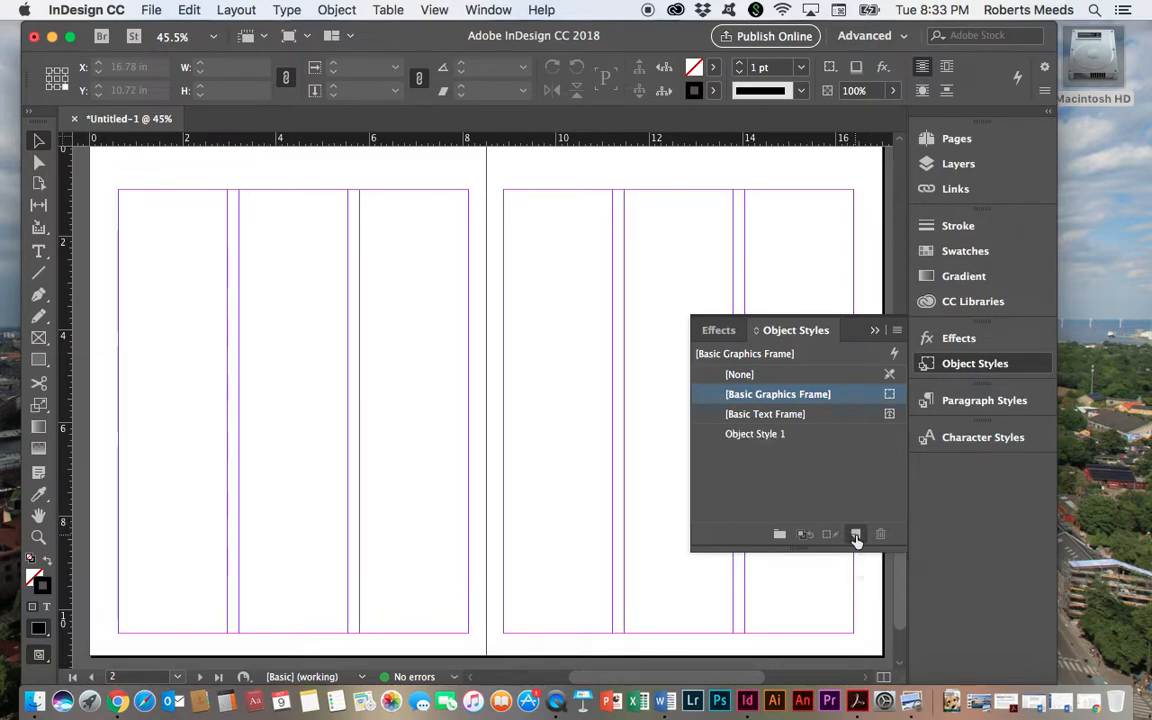
pyautogui.doubleClick(752, 434)
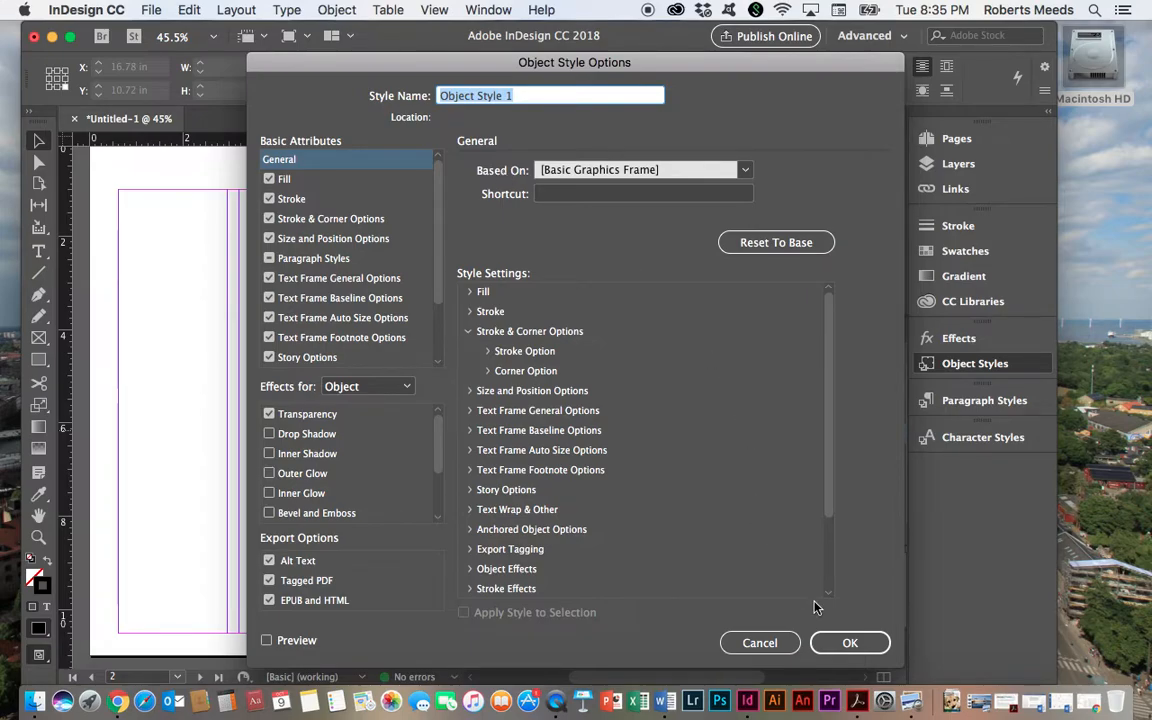
pyautogui.click(869, 643)
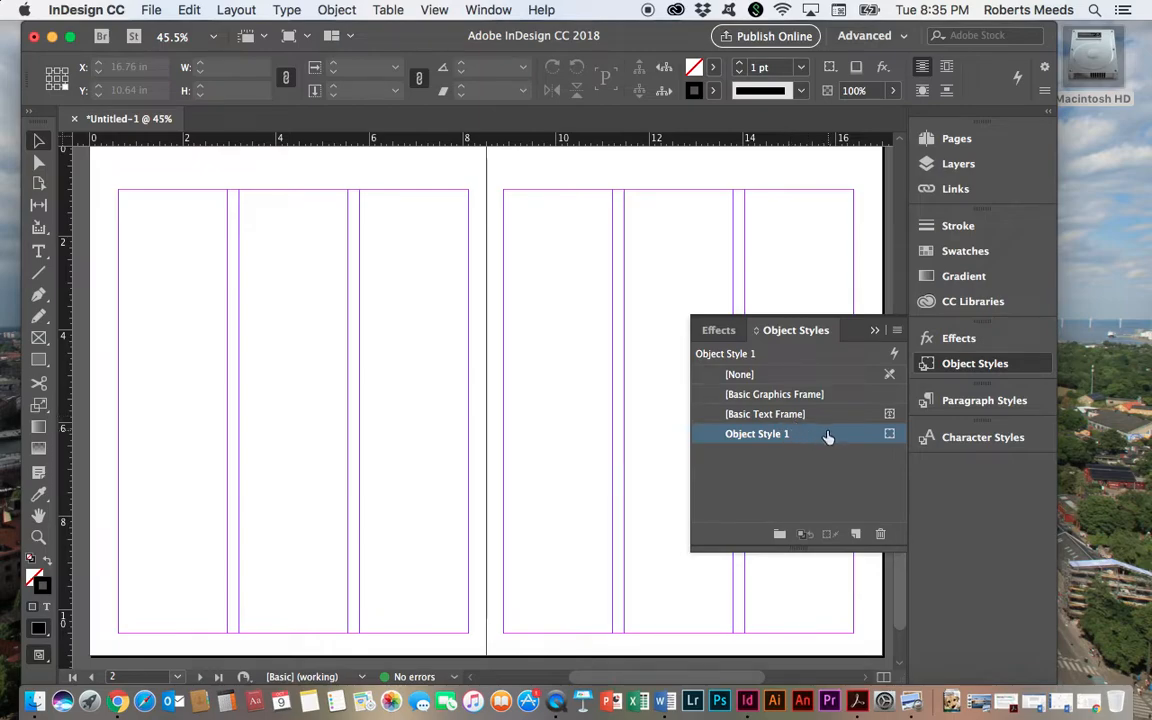
pyautogui.click(881, 537)
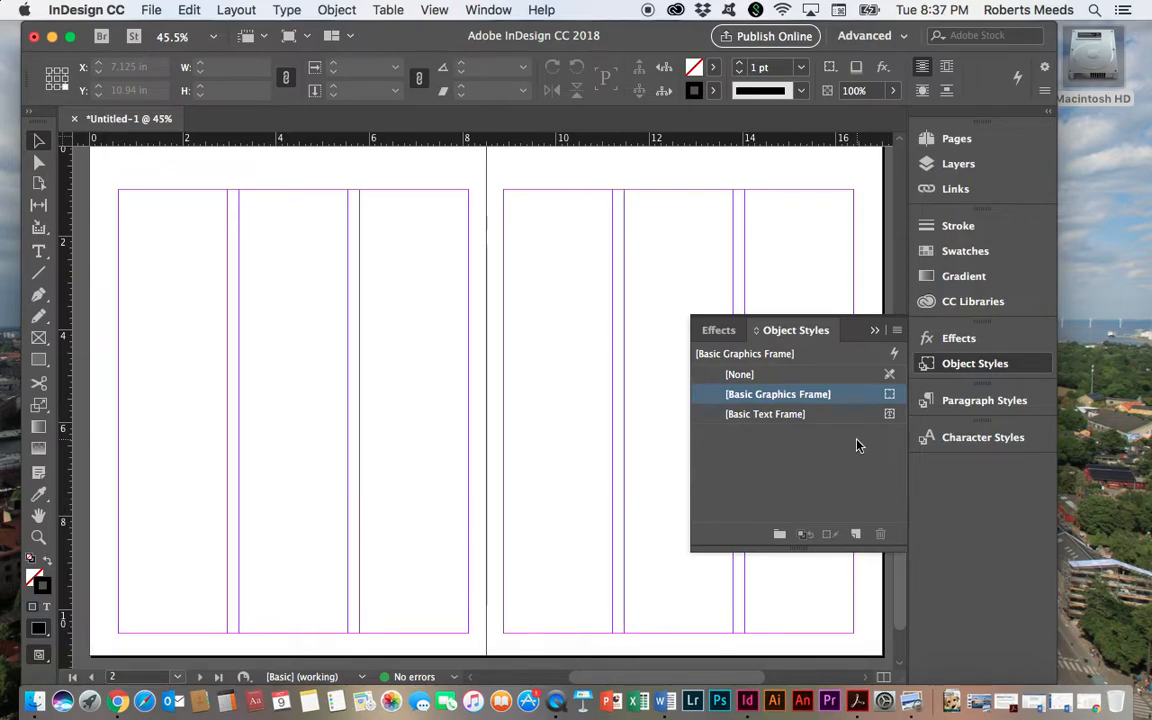
# Put away the object styles and check which character styles the document contains.
pyautogui.click(872, 331)
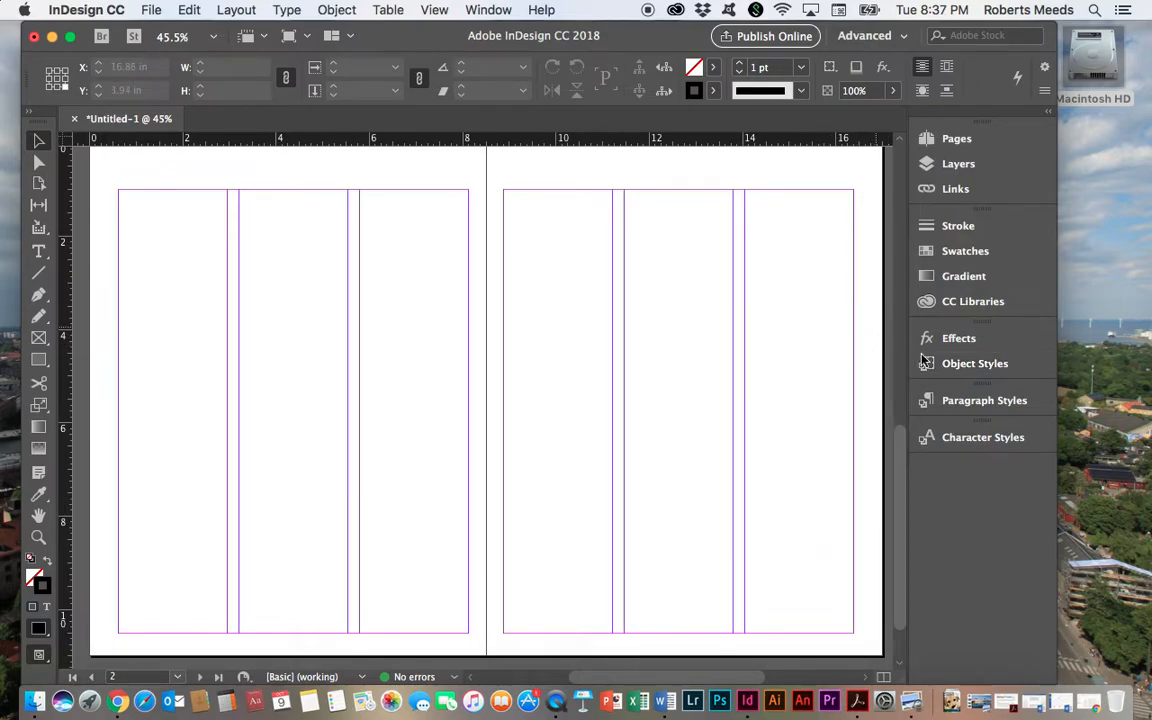
pyautogui.click(967, 439)
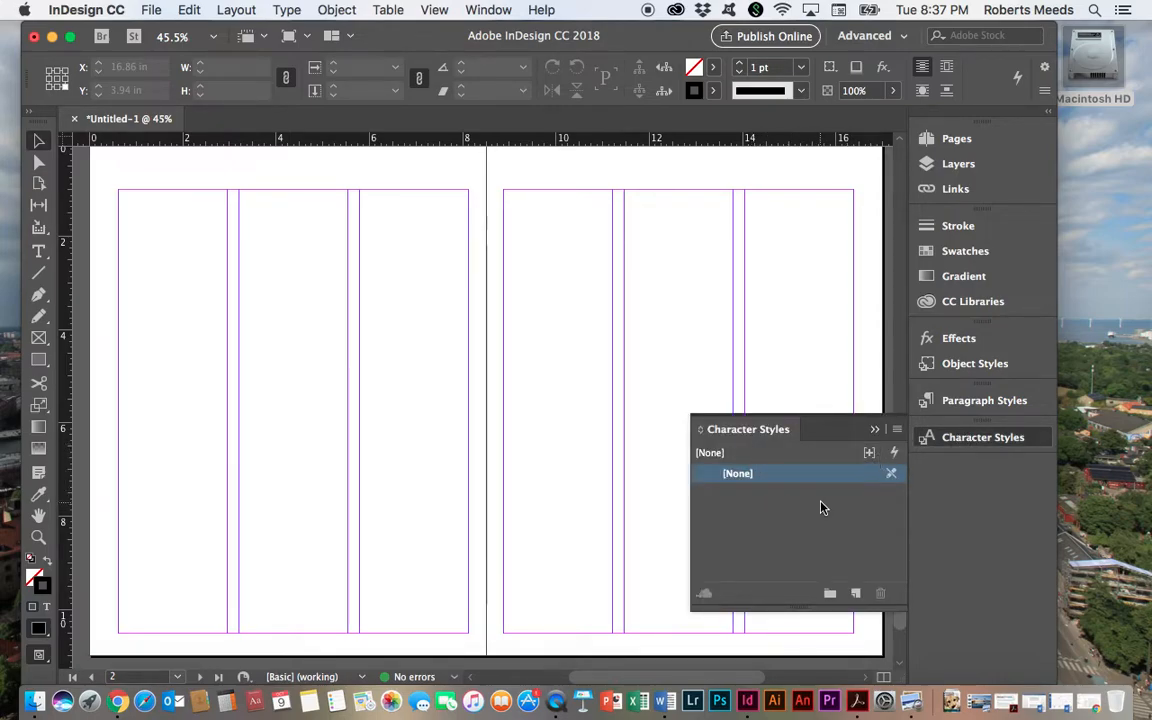
pyautogui.click(873, 430)
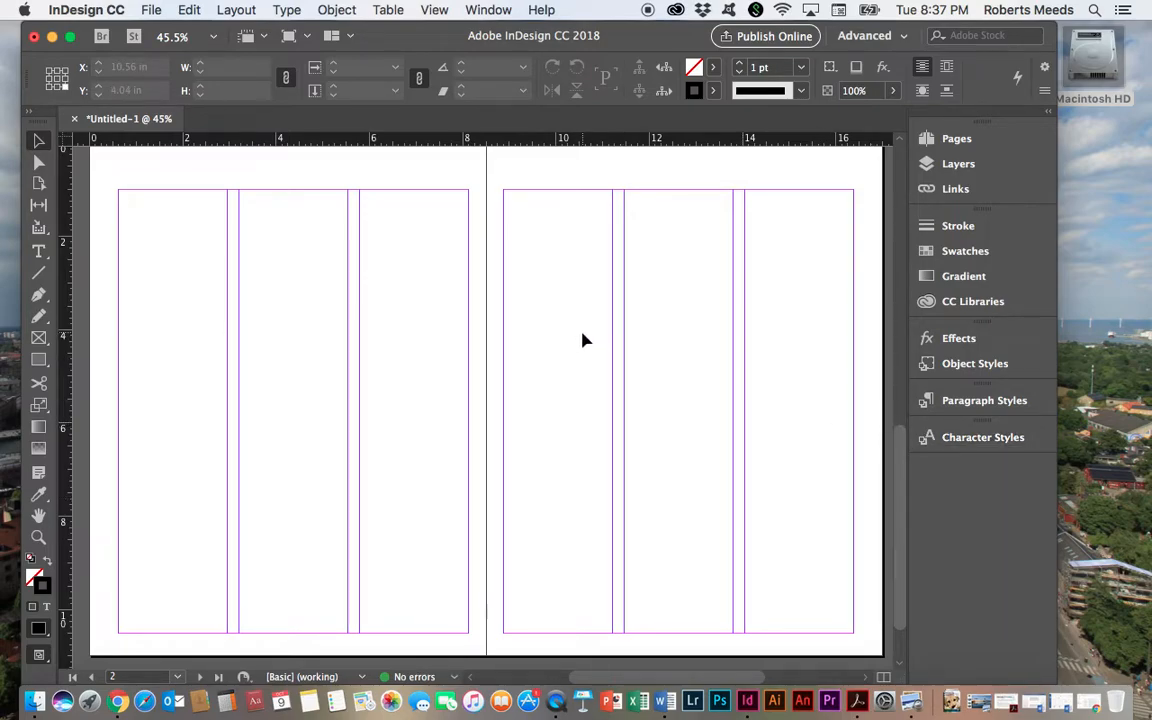
# Draw a text frame about 7.5 by 9.5 in filling the margin area of page 1 and paste the parking article into it.
pyautogui.moveTo(571, 309); pyautogui.dragTo(567, 441)
pyautogui.scroll(5, 567, 441)
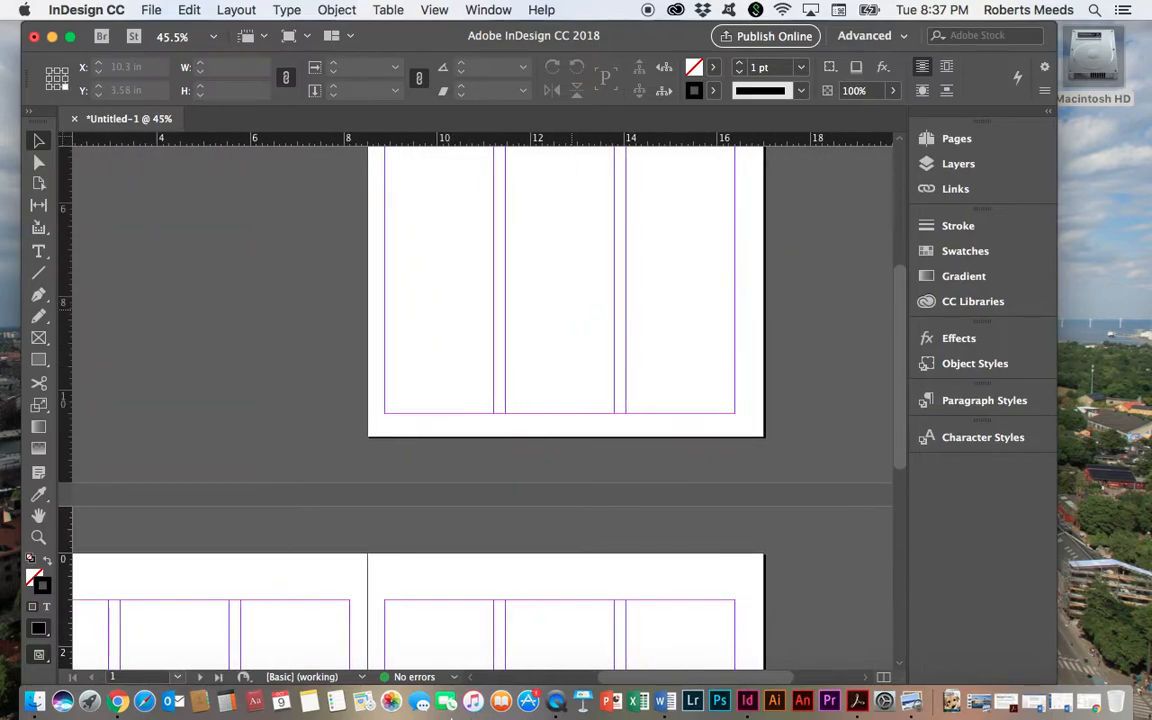
pyautogui.moveTo(558, 252); pyautogui.dragTo(511, 467)
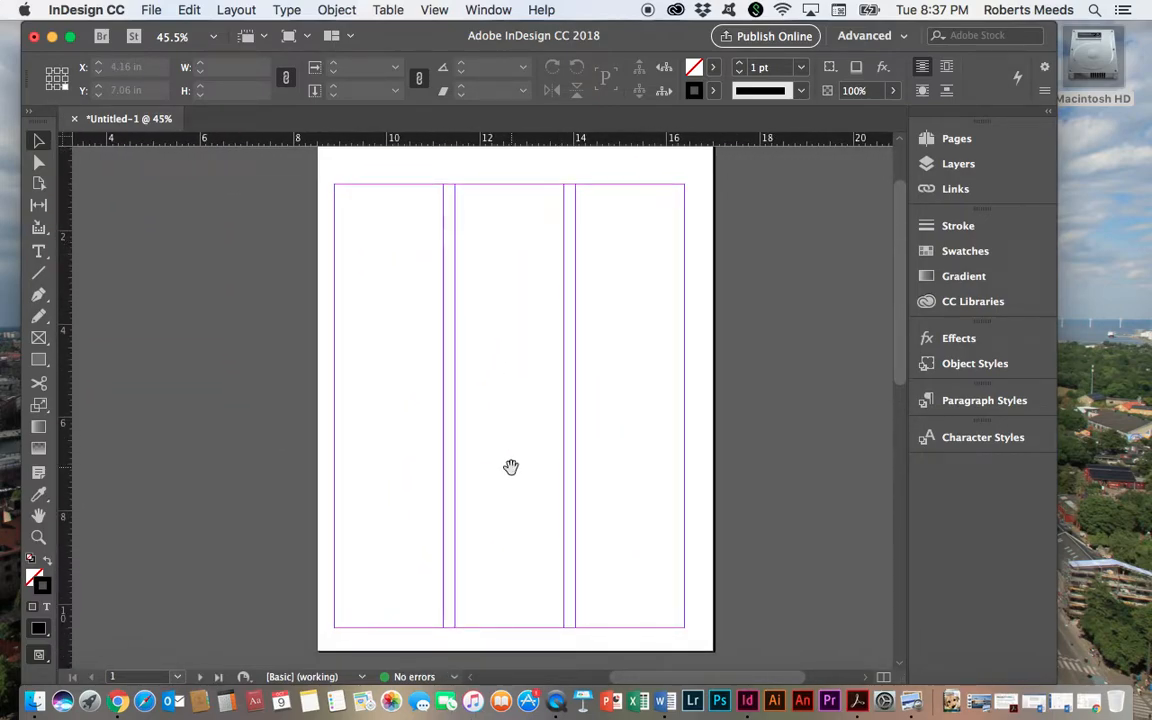
pyautogui.click(39, 251)
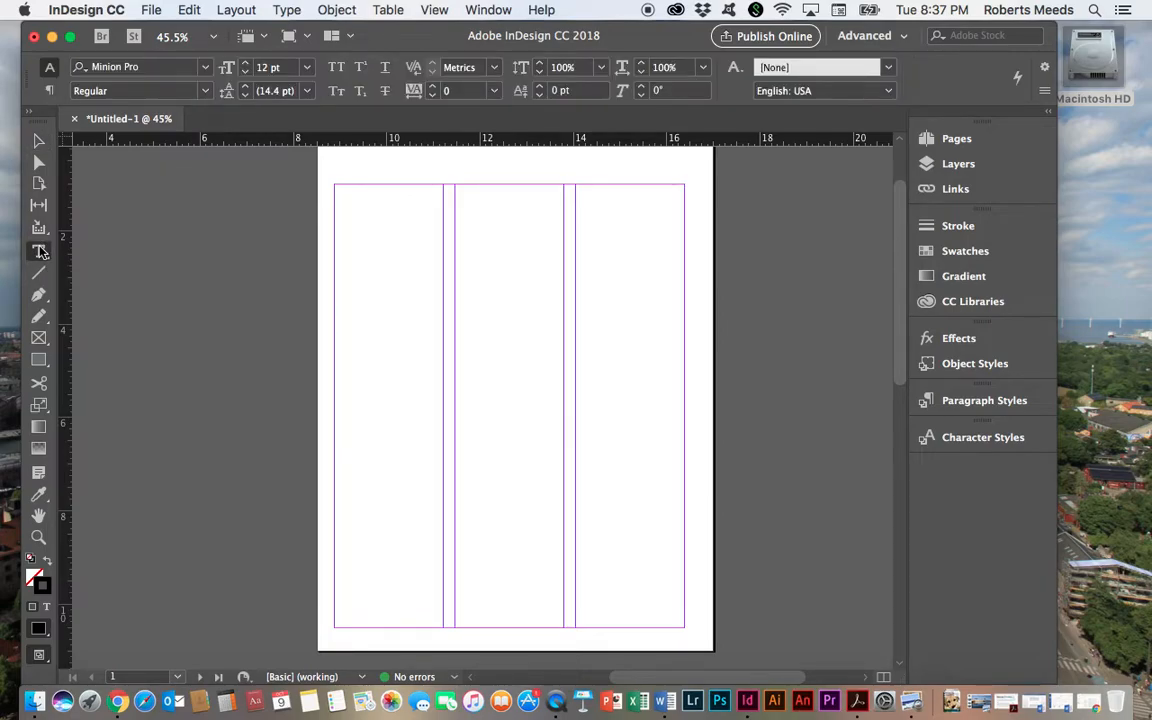
pyautogui.moveTo(336, 187); pyautogui.dragTo(683, 624)
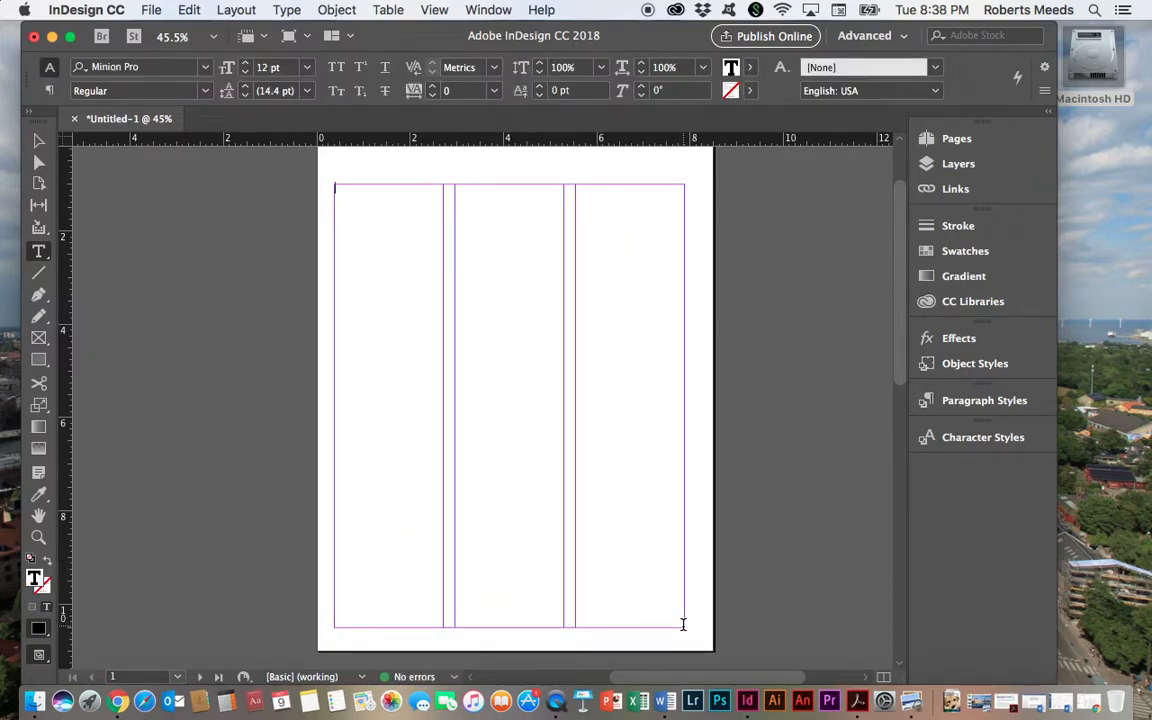
pyautogui.press('Escape')
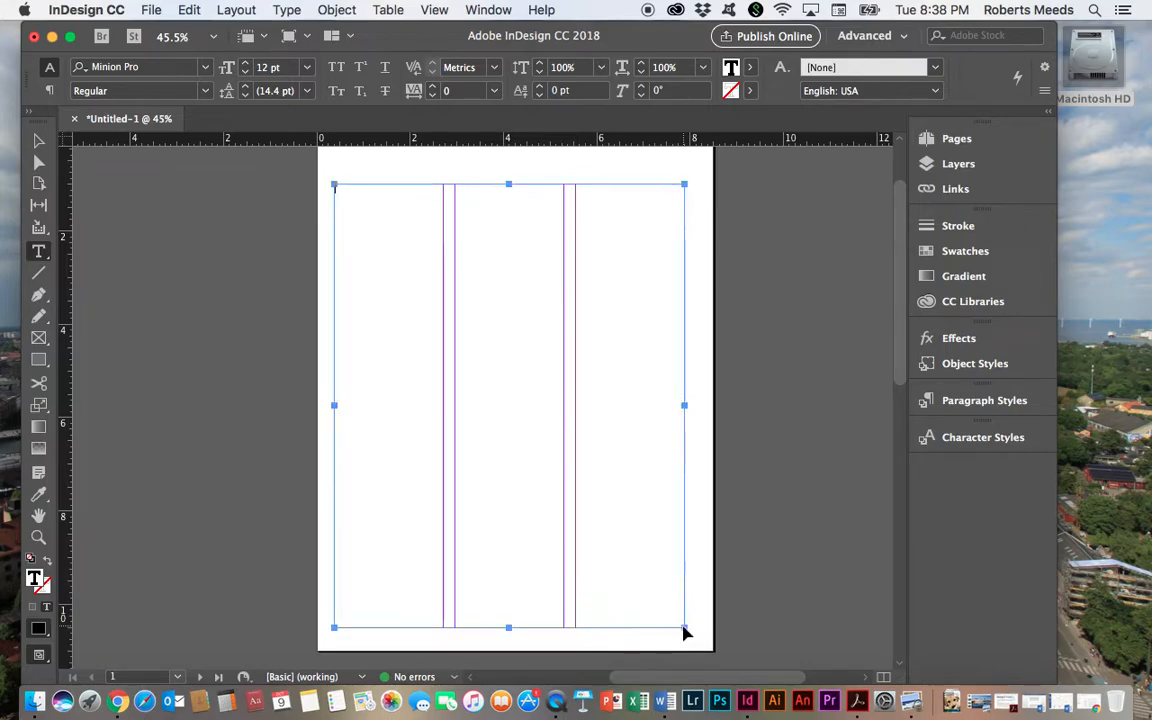
pyautogui.click(683, 625)
pyautogui.press('super+v')
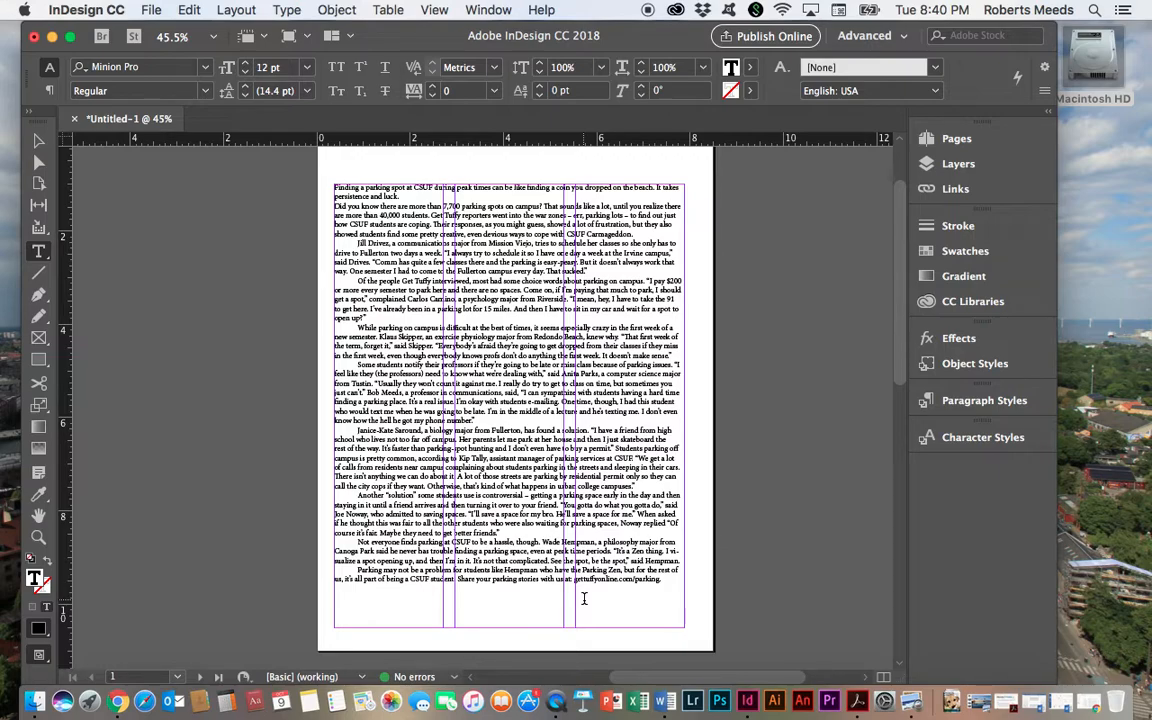
# Divide the page 1 text frame into 3 columns with a 0.25 in gutter.
pyautogui.click(36, 143)
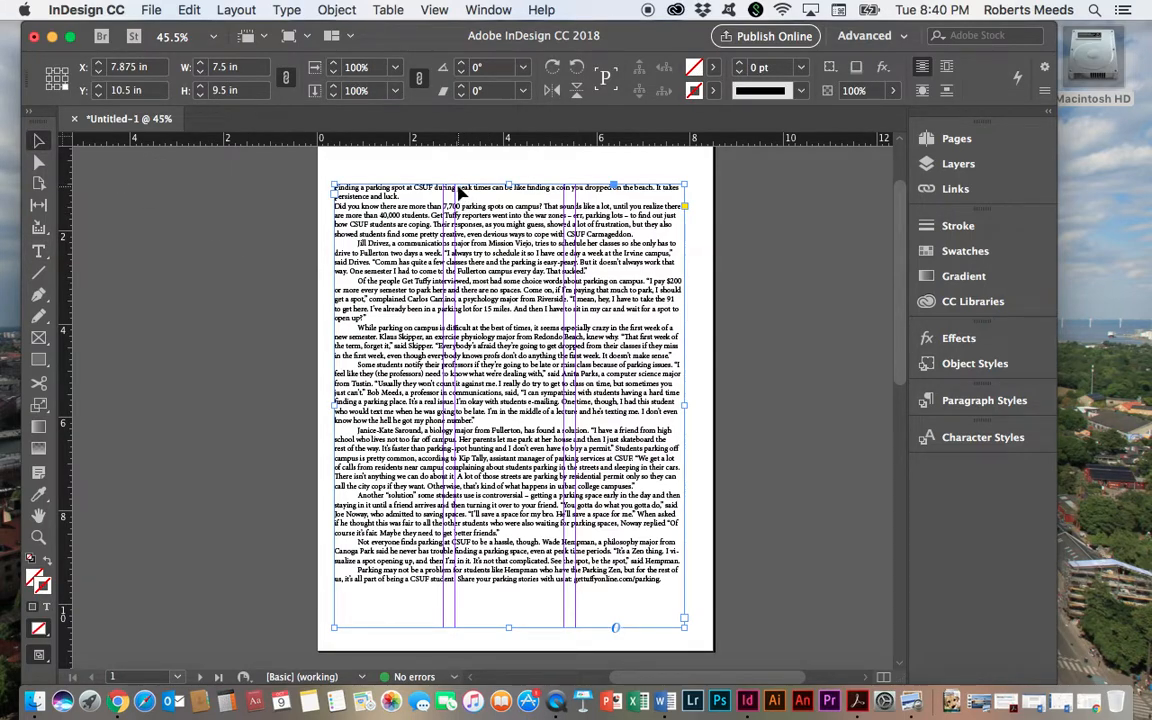
pyautogui.click(333, 10)
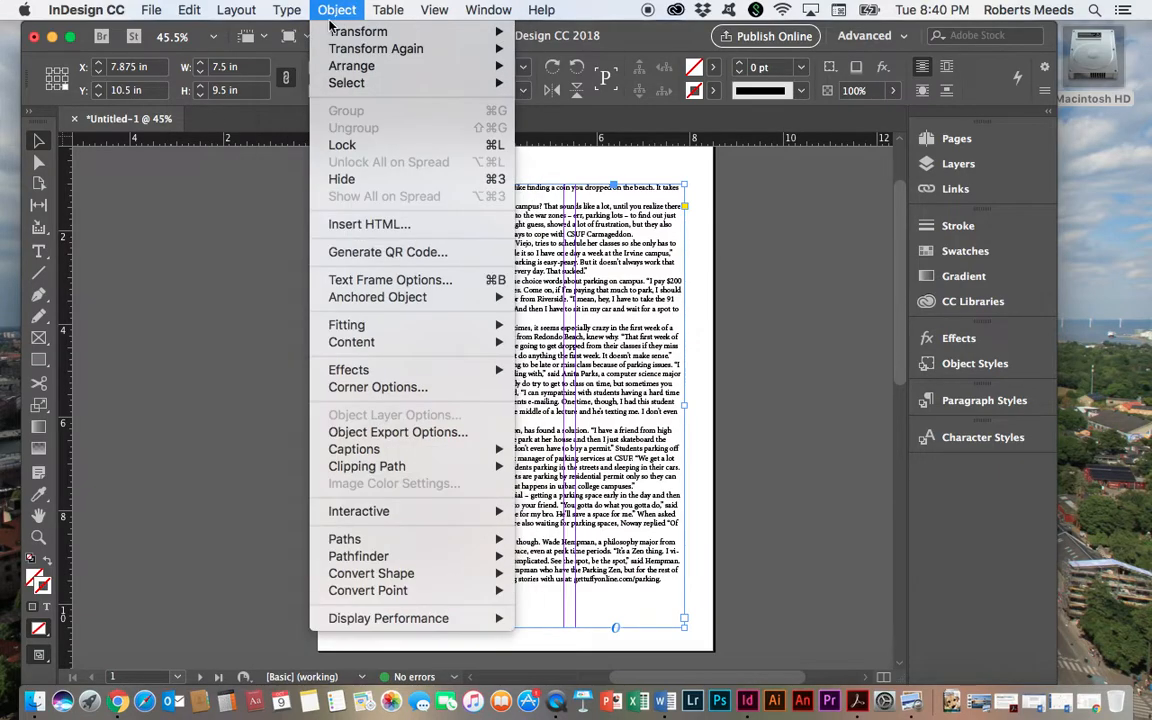
pyautogui.click(388, 280)
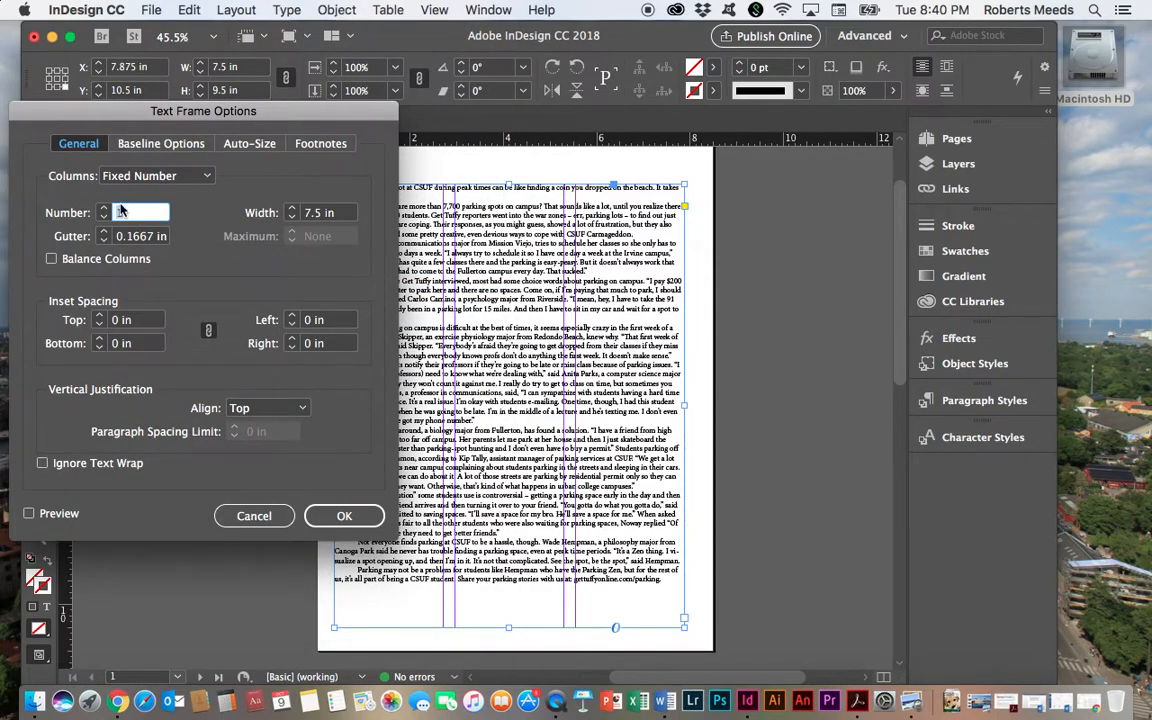
pyautogui.click(103, 208)
pyautogui.click(103, 208)
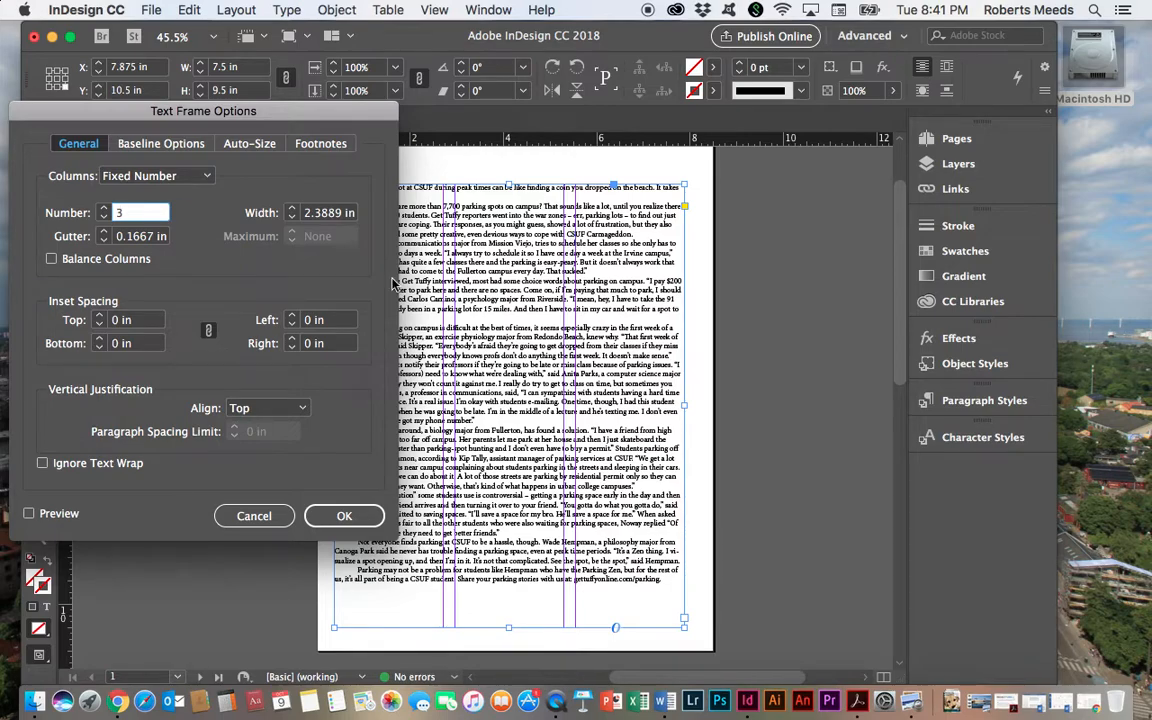
pyautogui.click(103, 233)
pyautogui.click(104, 233)
pyautogui.click(104, 233)
pyautogui.click(104, 233)
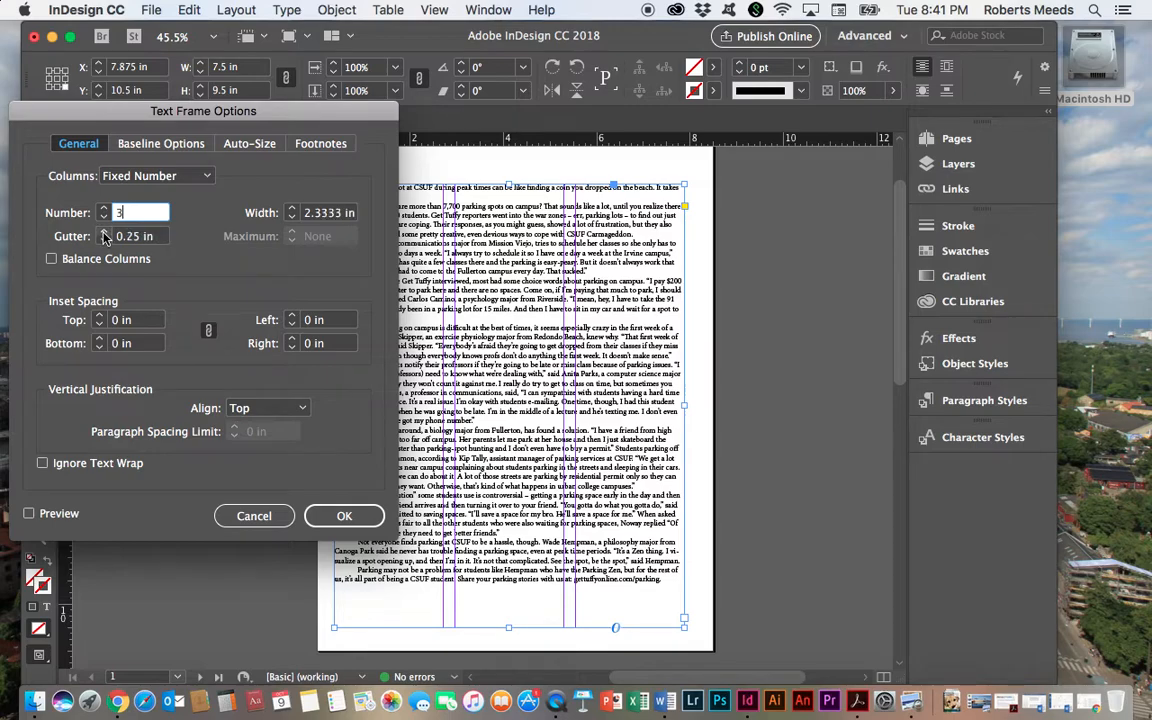
pyautogui.click(370, 522)
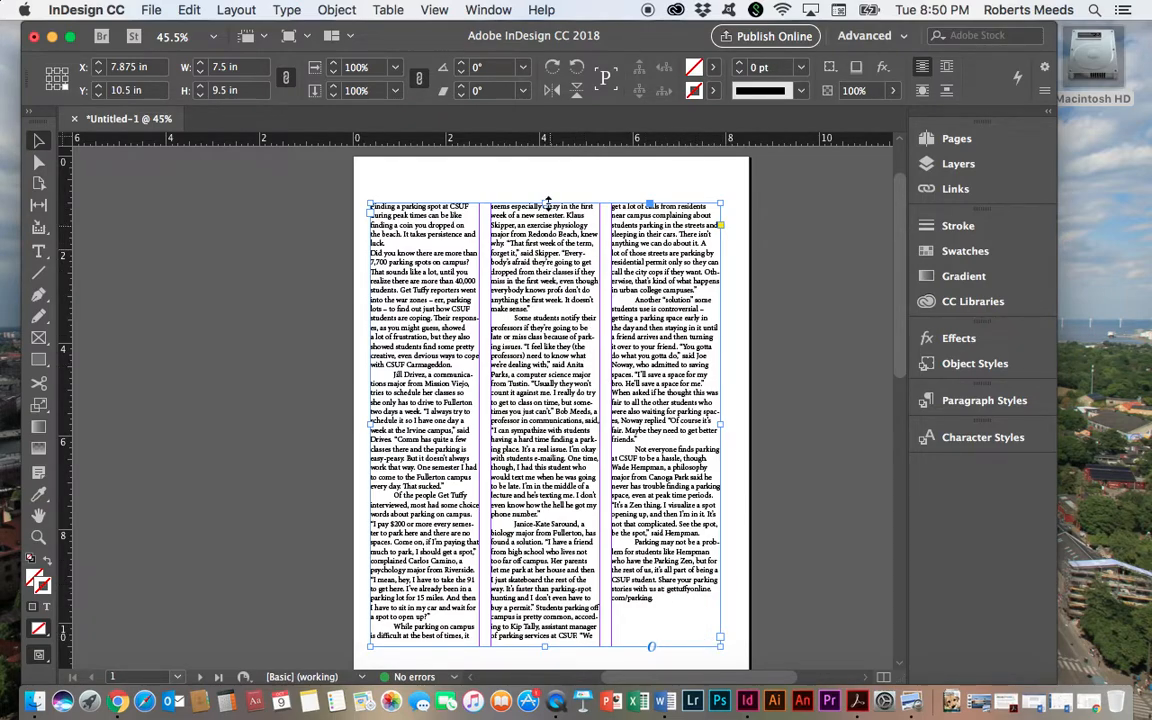
# Lower the top edge of the page 1 text frame to make it about 7.58 in high and inspect its out port.
pyautogui.moveTo(543, 199); pyautogui.dragTo(548, 293)
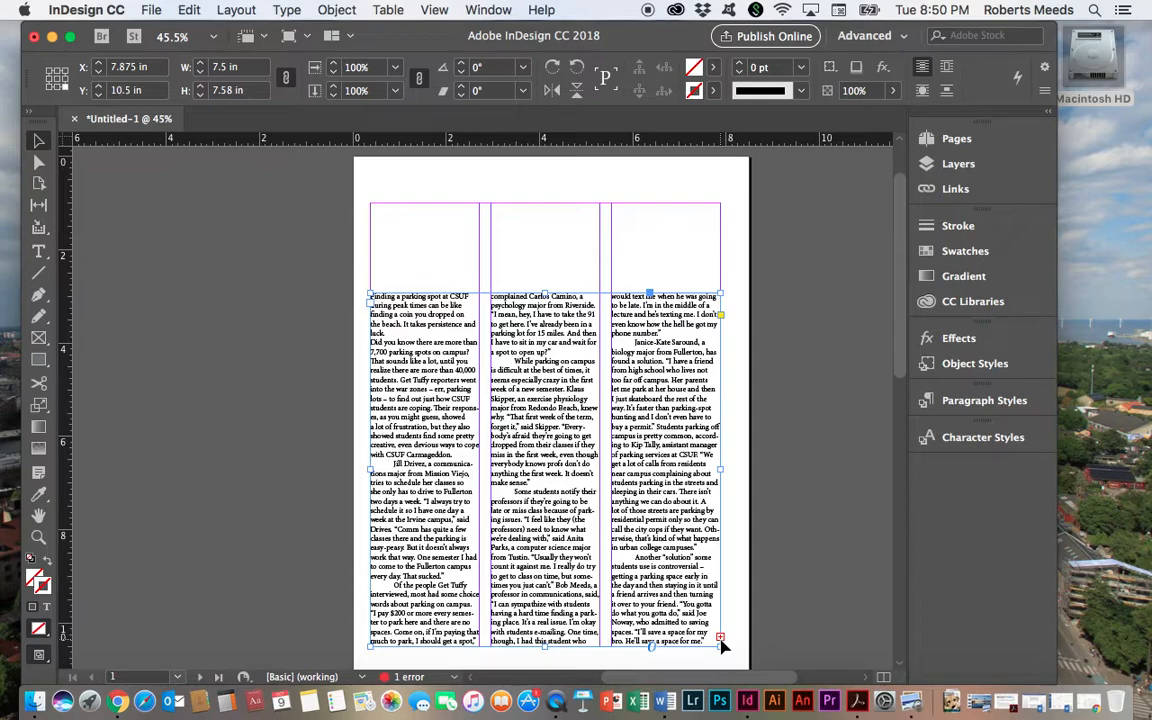
pyautogui.press('super+1')
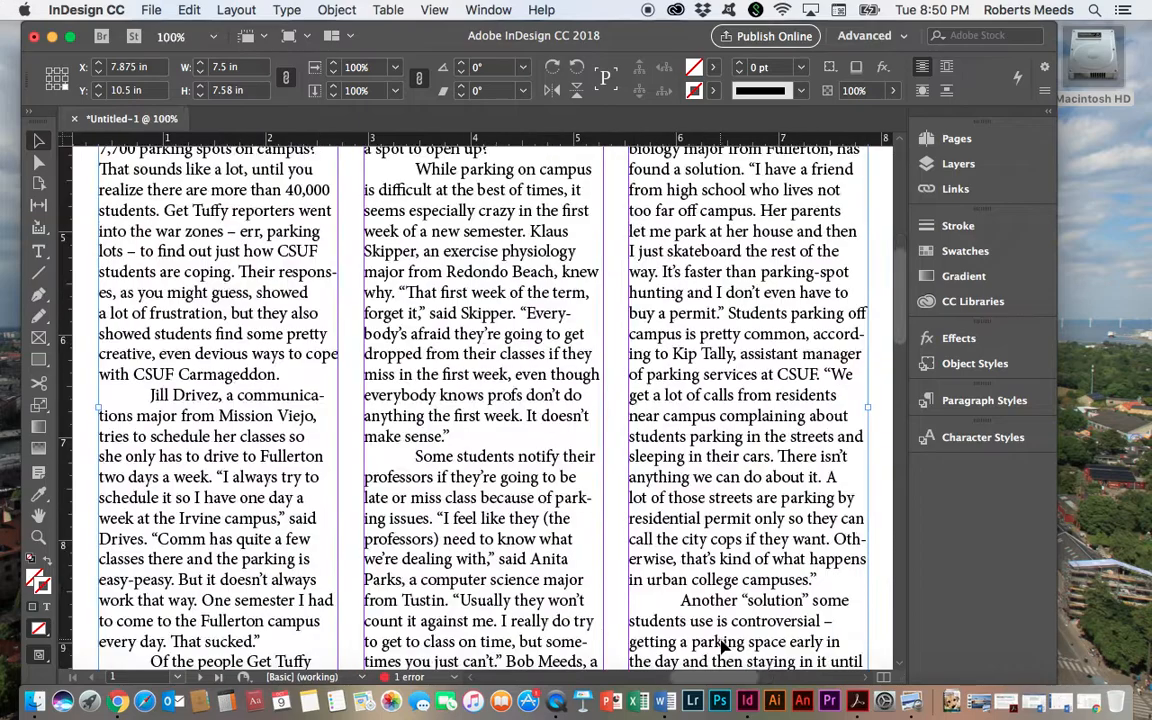
pyautogui.scroll(-10, 722, 647)
pyautogui.hscroll(3, 722, 647)
pyautogui.scroll(3, 722, 647)
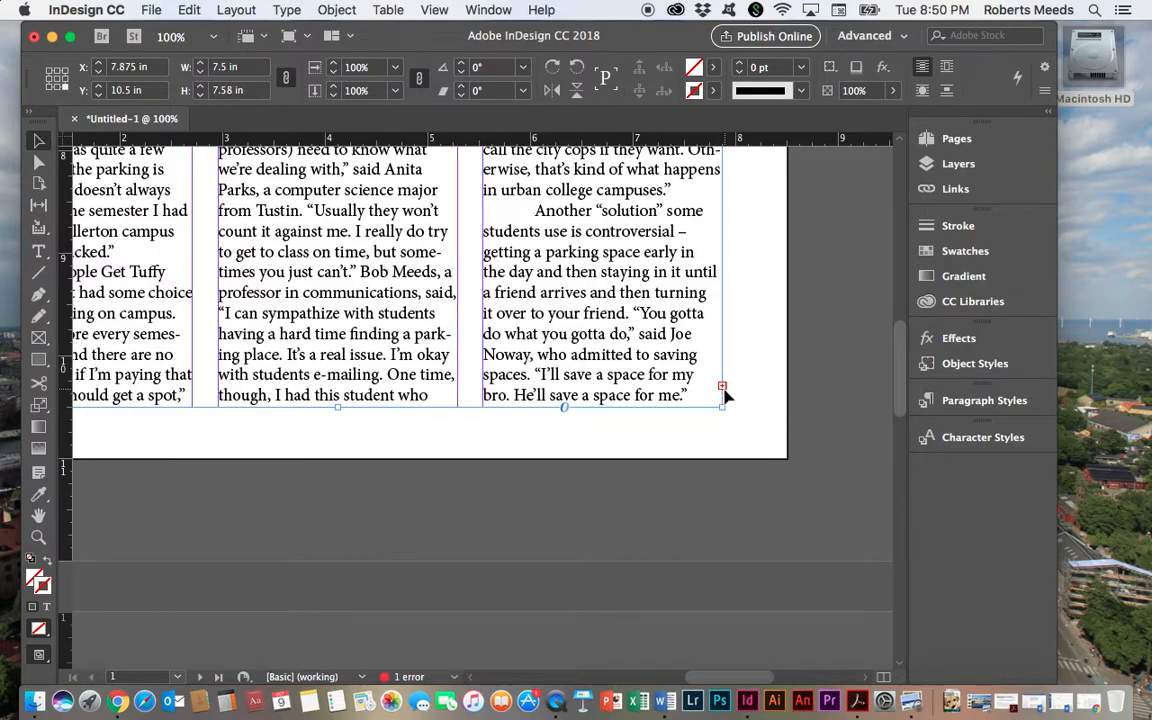
pyautogui.press('super+0')
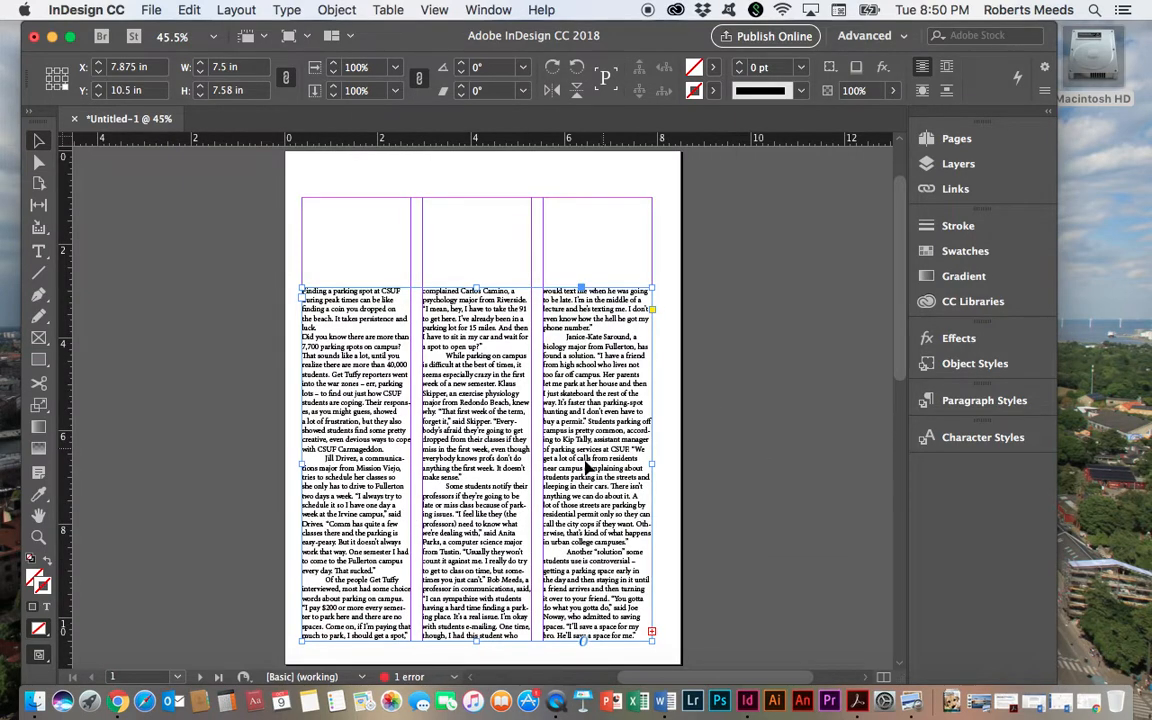
# Draw a text frame about 4.92 by 5 in across the first two columns of page 2, starting at the top margin.
pyautogui.scroll(-6, 582, 470)
pyautogui.hscroll(-3, 582, 470)
pyautogui.scroll(-5, 582, 470)
pyautogui.hscroll(-2, 582, 470)
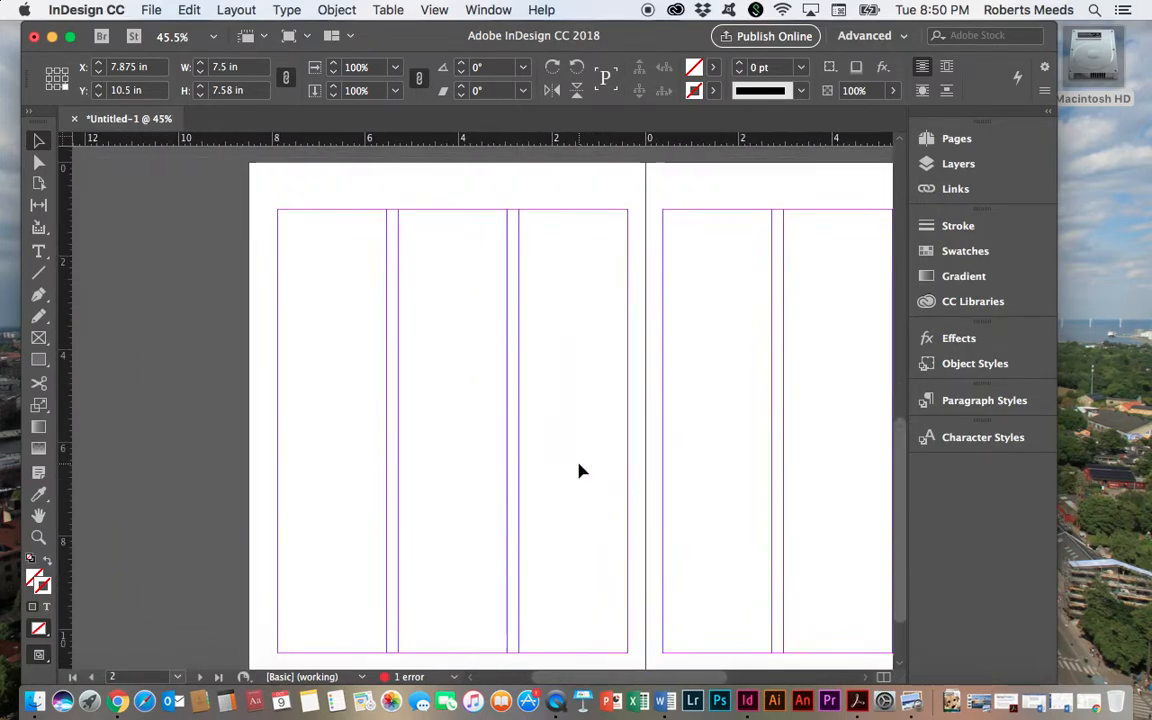
pyautogui.click(38, 251)
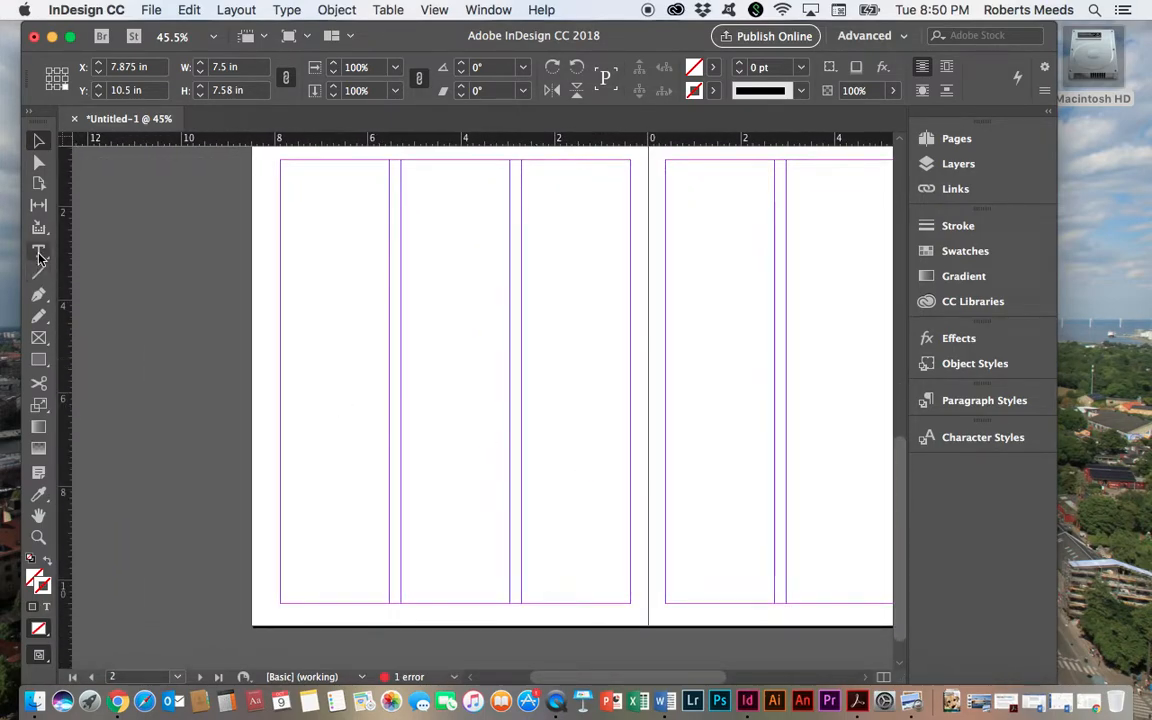
pyautogui.moveTo(281, 163); pyautogui.dragTo(510, 391)
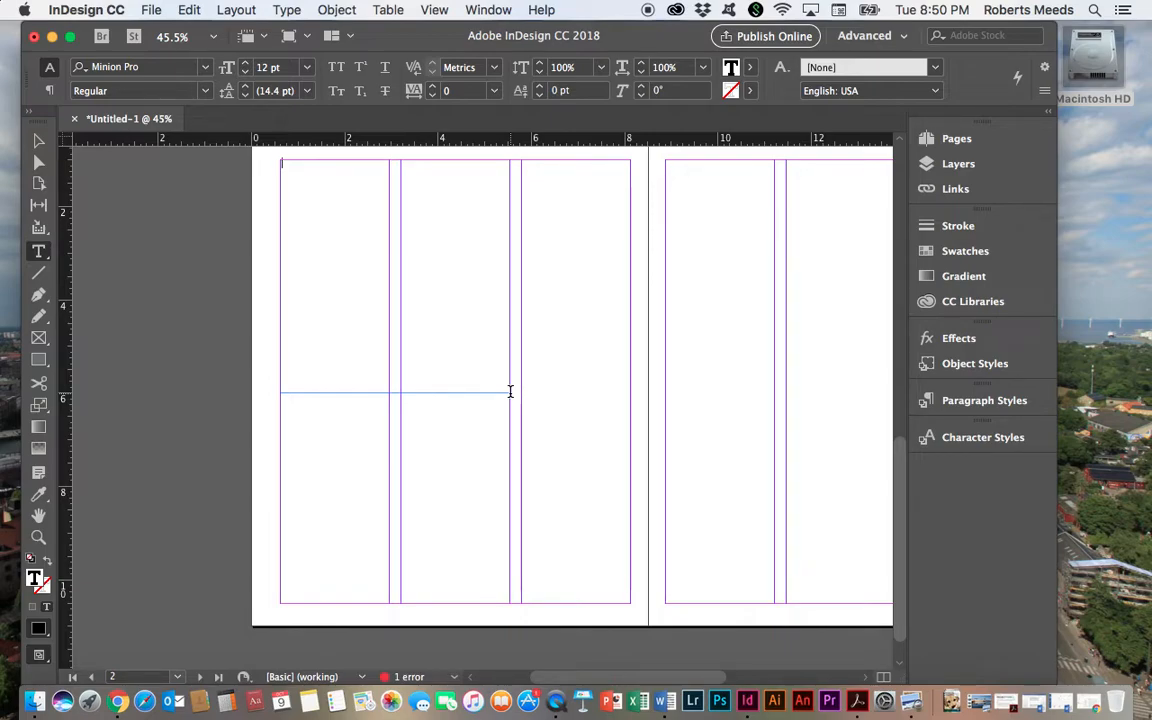
# Divide the page 2 text frame into 2 columns with a 0.25 in gutter.
pyautogui.click(333, 8)
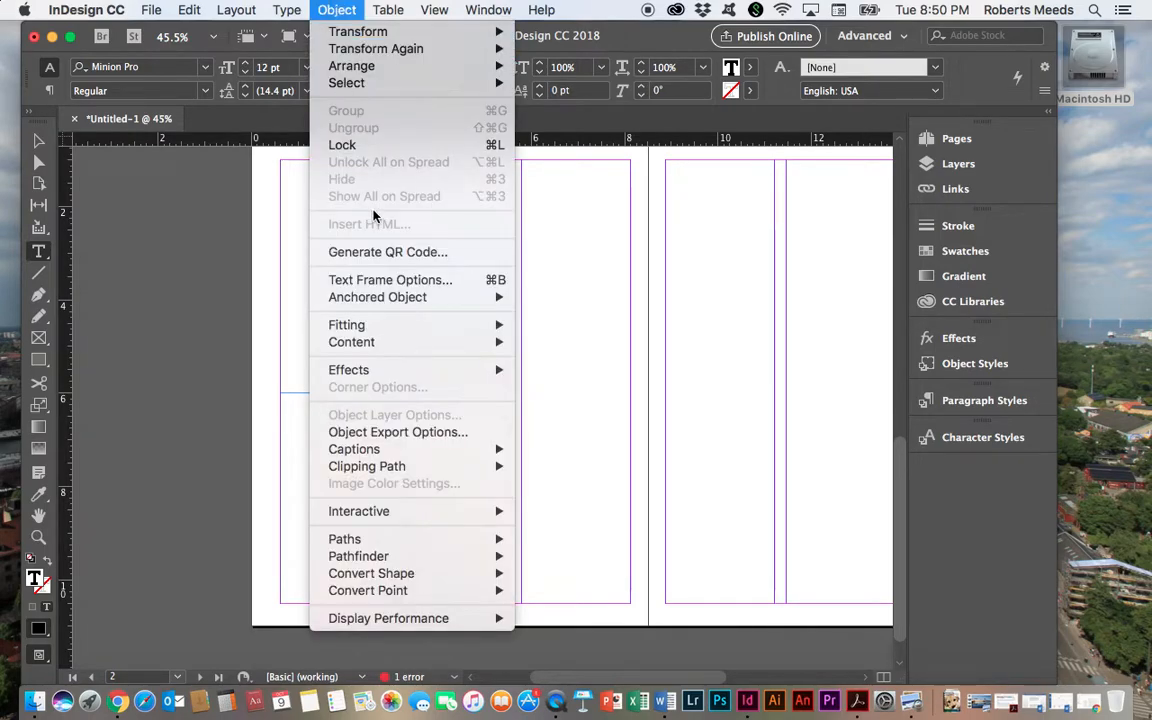
pyautogui.click(397, 280)
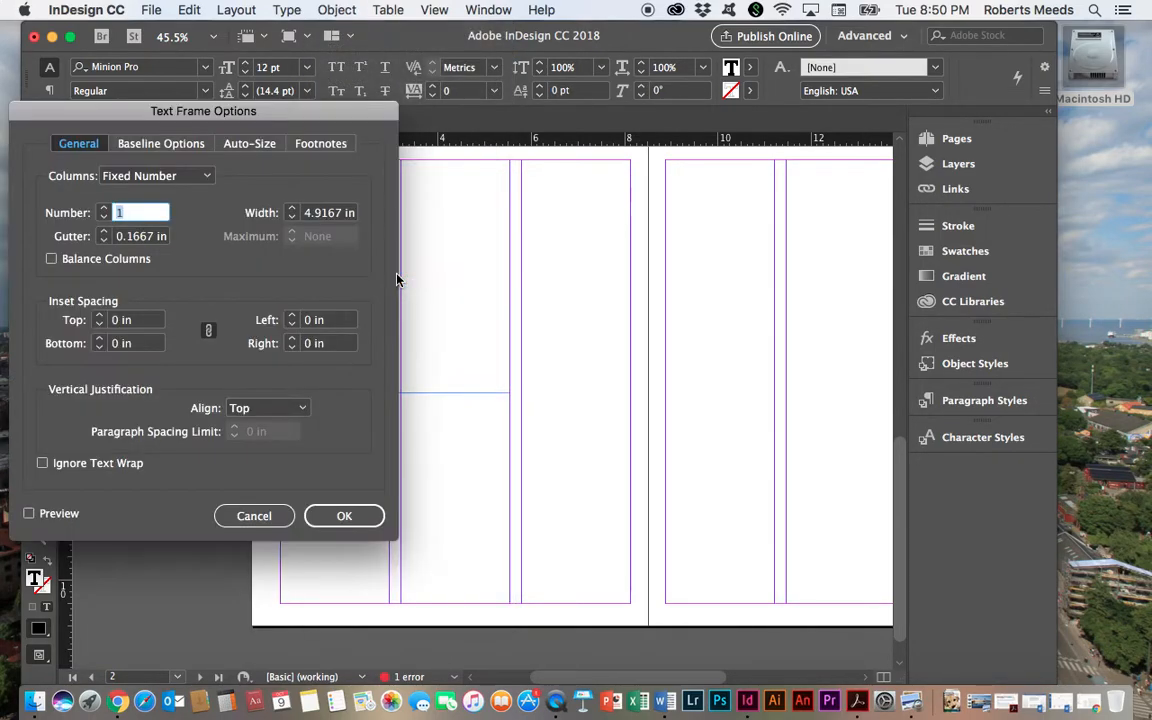
pyautogui.click(103, 209)
pyautogui.click(104, 233)
pyautogui.click(104, 233)
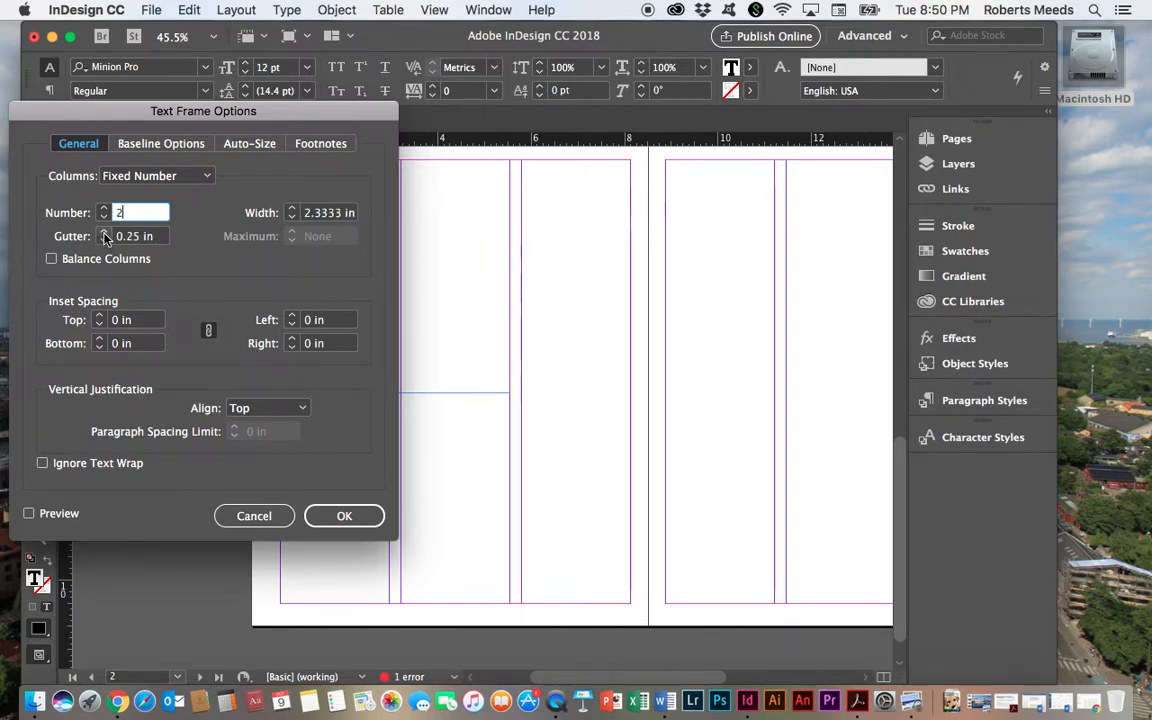
pyautogui.click(342, 516)
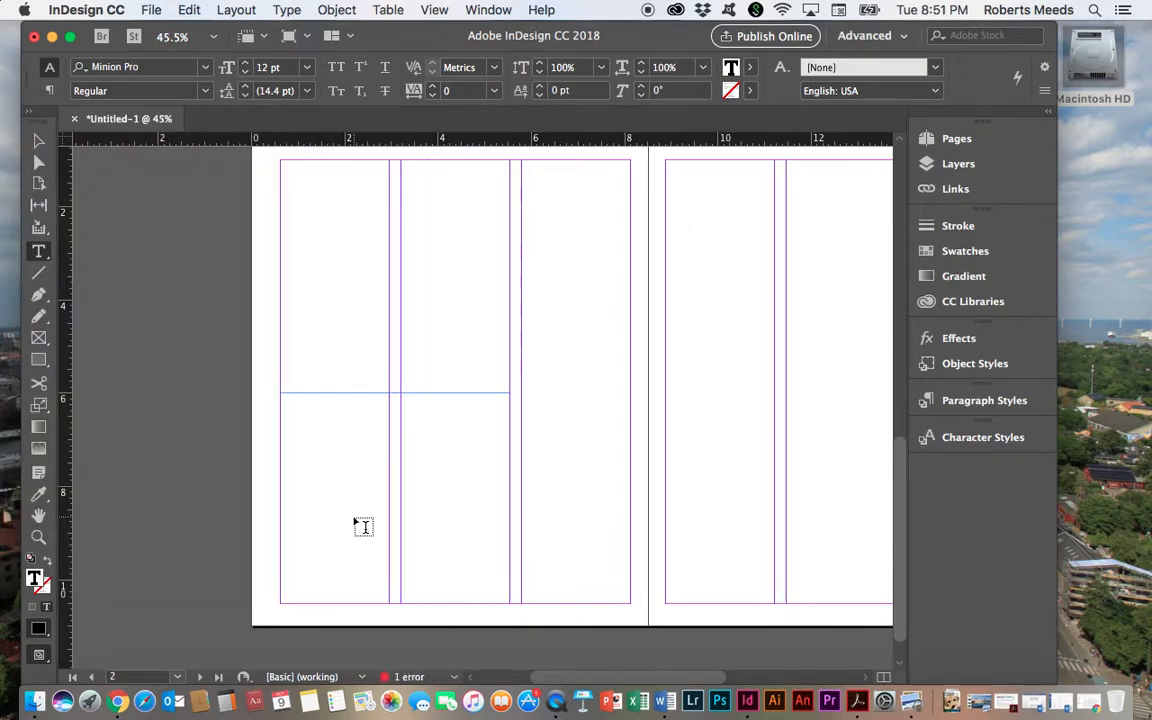
# Load the overset article text from the out port of the page 1 text frame.
pyautogui.scroll(2, 375, 340)
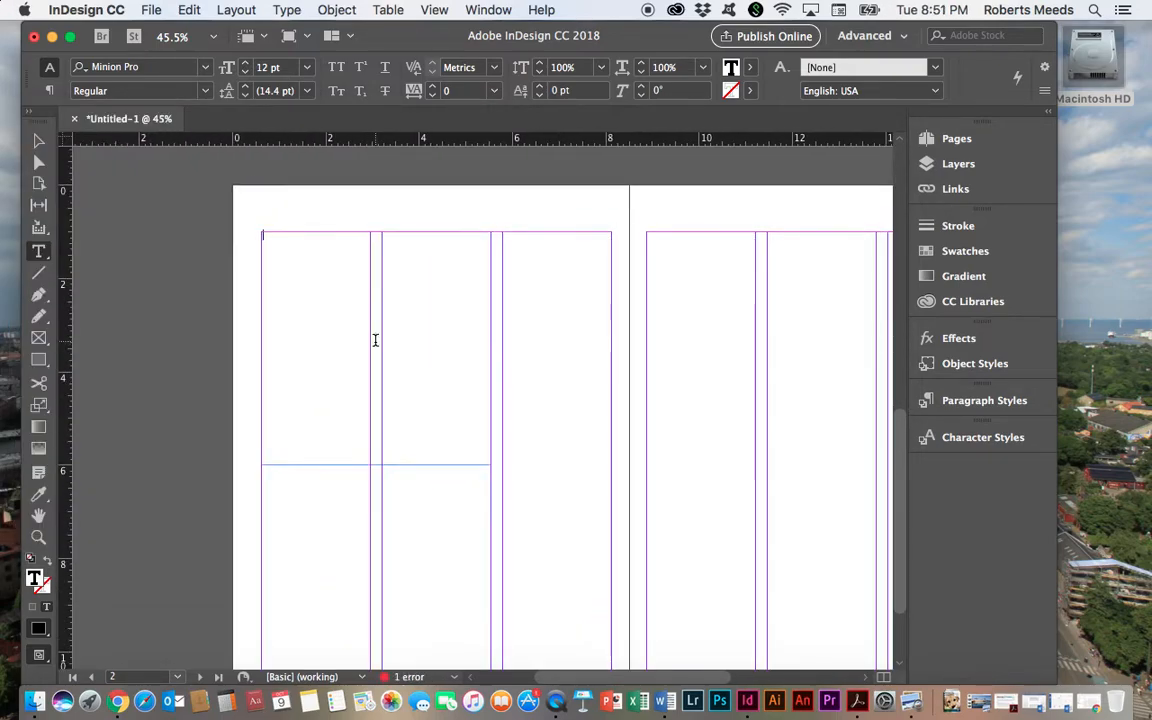
pyautogui.scroll(6, 375, 340)
pyautogui.hscroll(4, 375, 340)
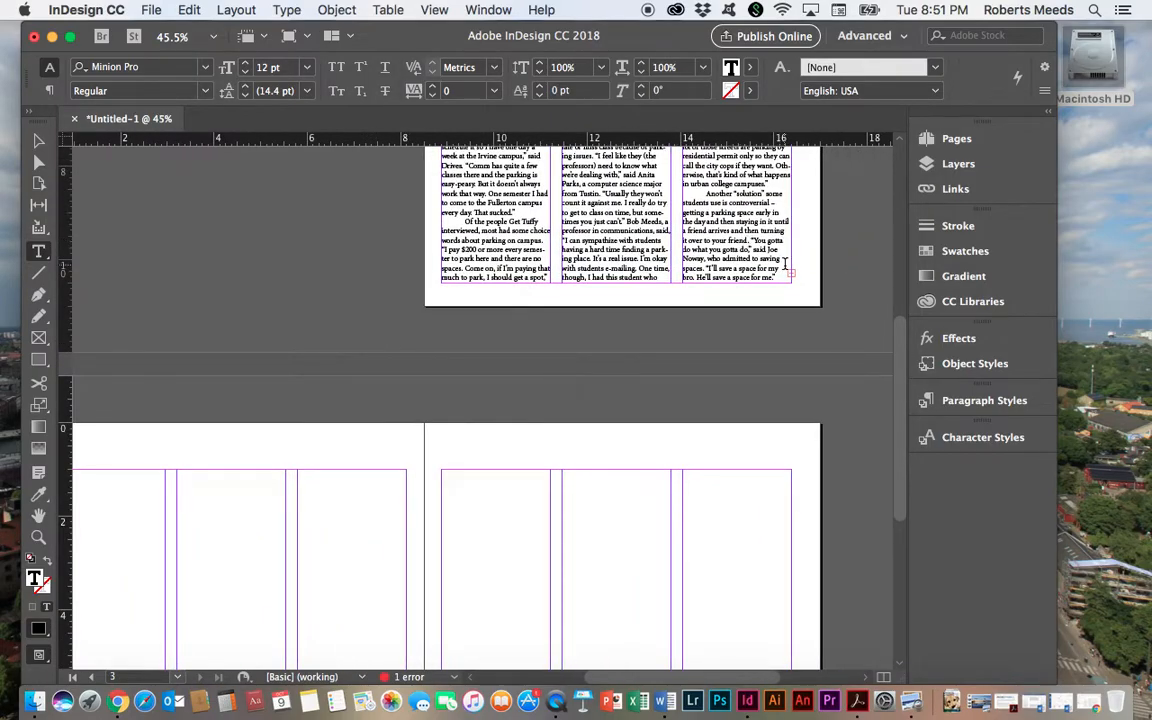
pyautogui.scroll(2, 770, 250)
pyautogui.hscroll(4, 770, 250)
pyautogui.press('super+equal')
pyautogui.press('super+equal')
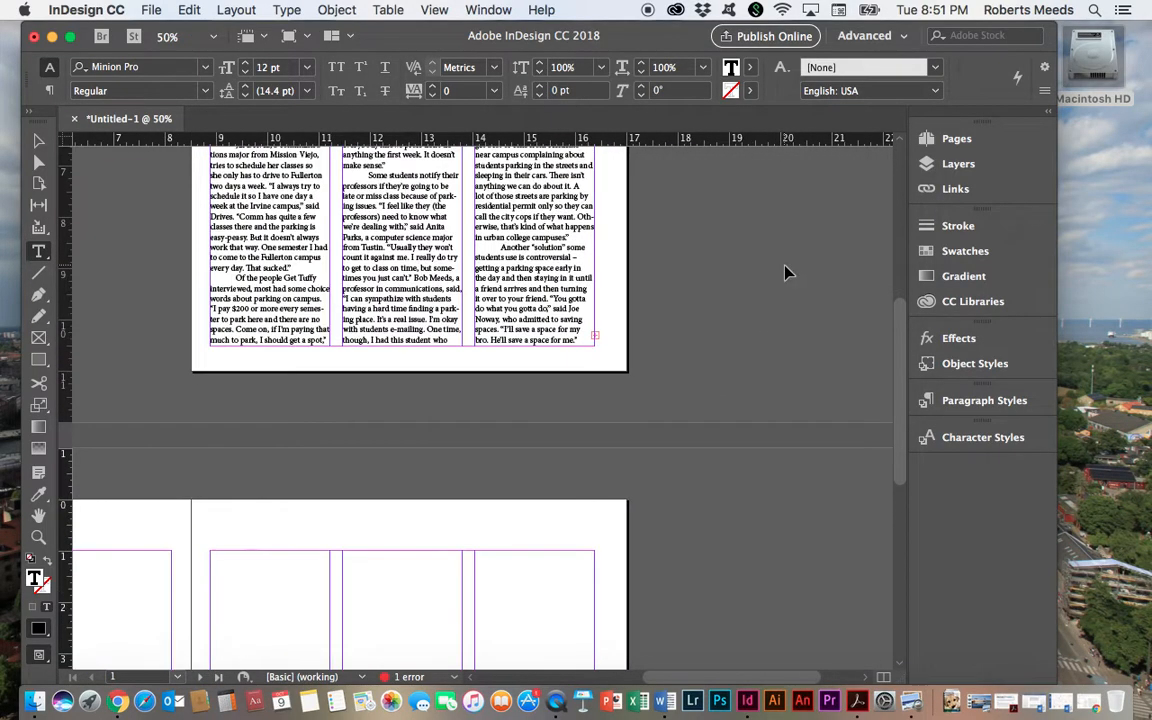
pyautogui.click(40, 165)
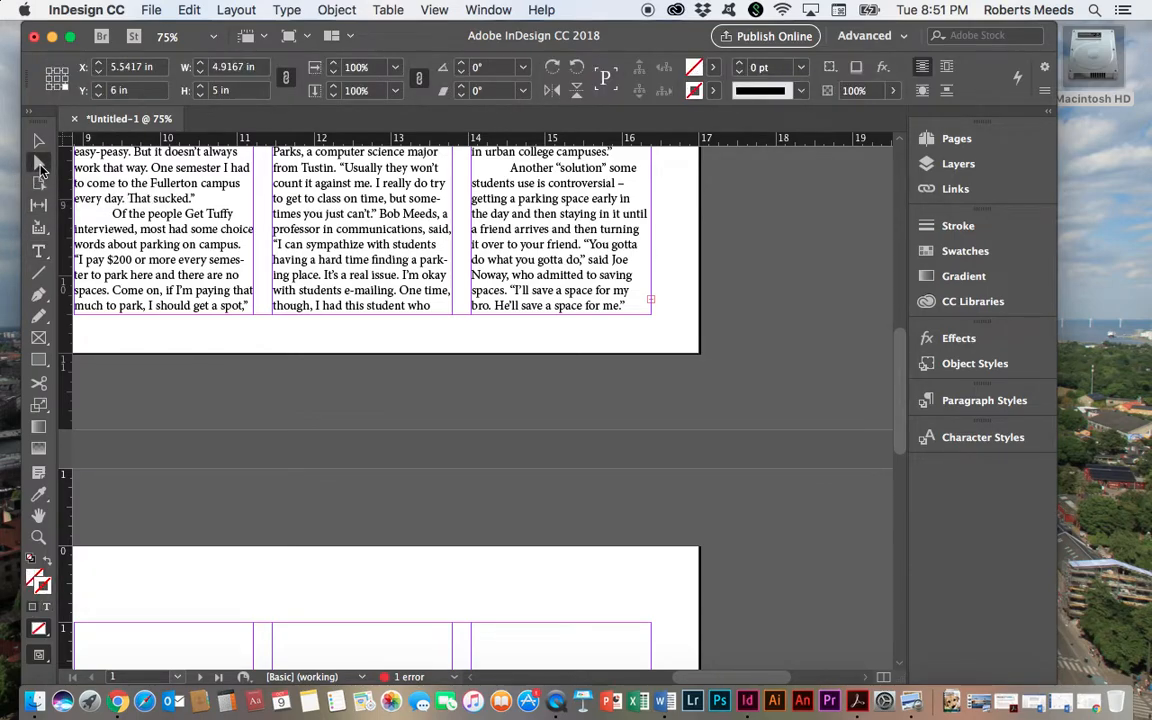
pyautogui.click(651, 300)
pyautogui.click(651, 300)
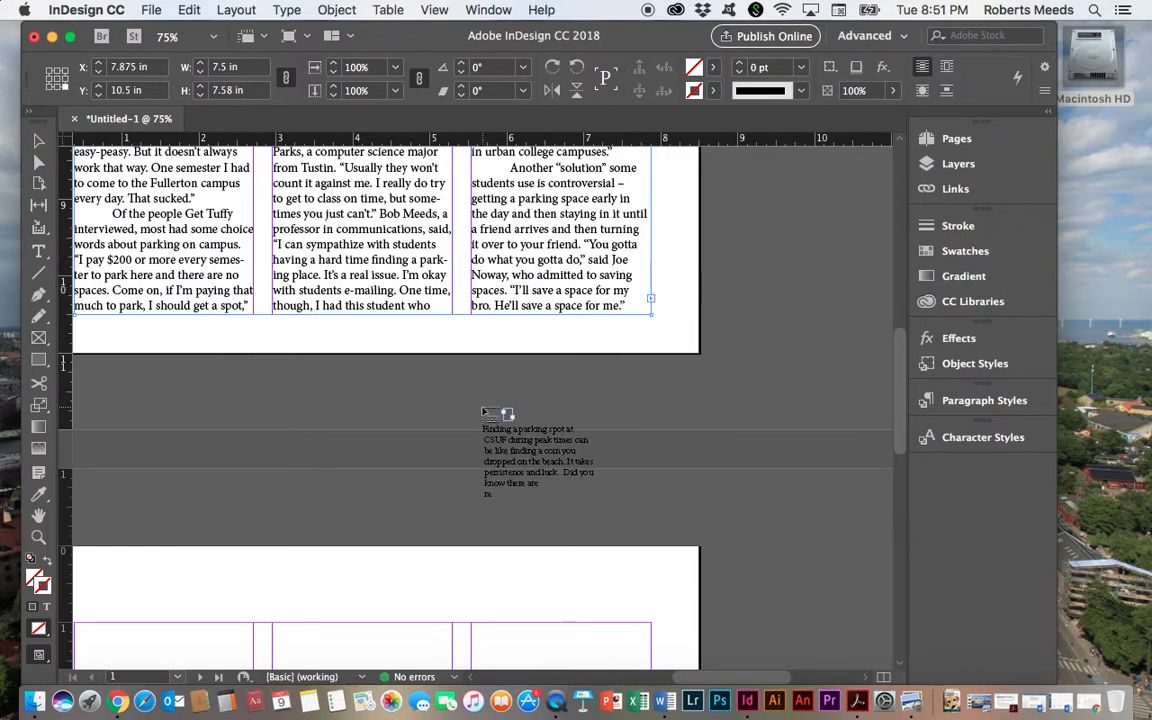
# Thread the loaded overset text into the empty two-column frame on page 2.
pyautogui.scroll(-5, 483, 412)
pyautogui.hscroll(-3, 500, 390)
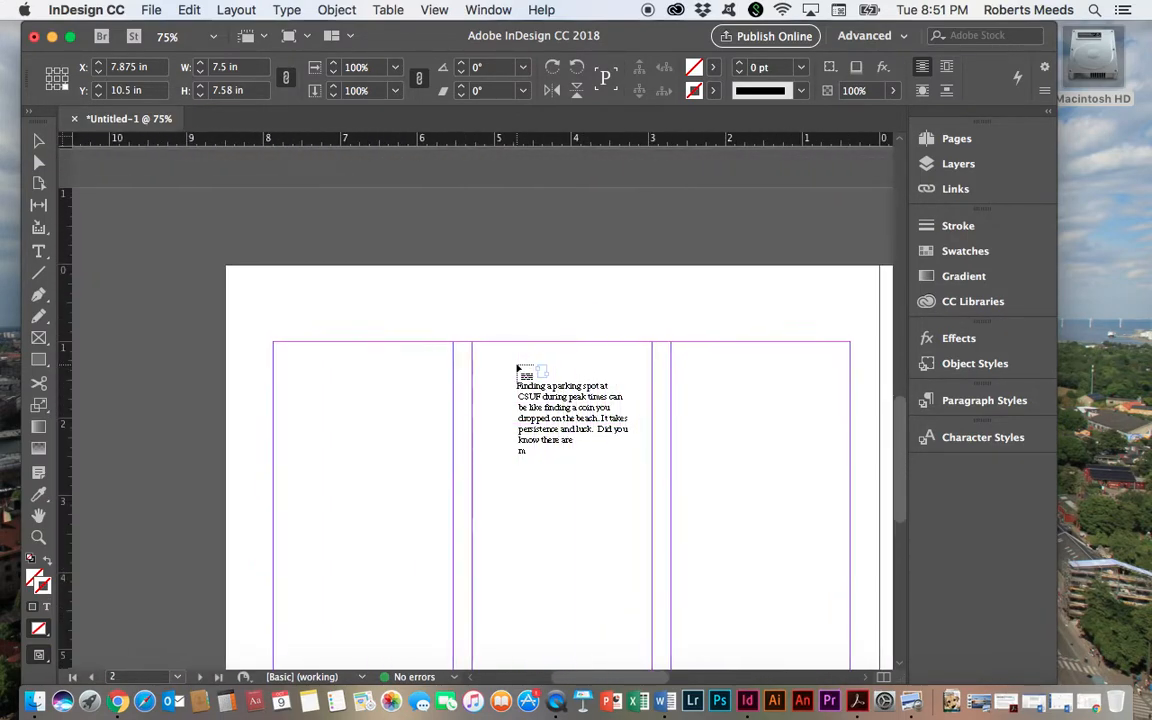
pyautogui.scroll(-3, 517, 370)
pyautogui.hscroll(-2, 517, 370)
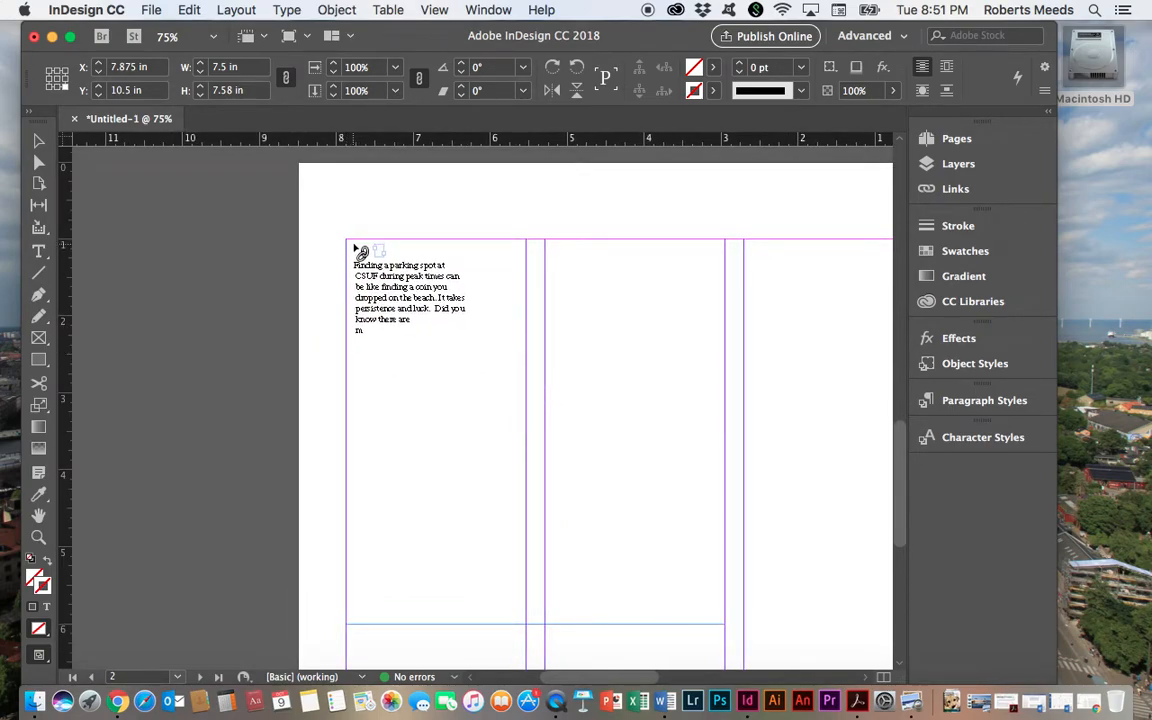
pyautogui.click(355, 250)
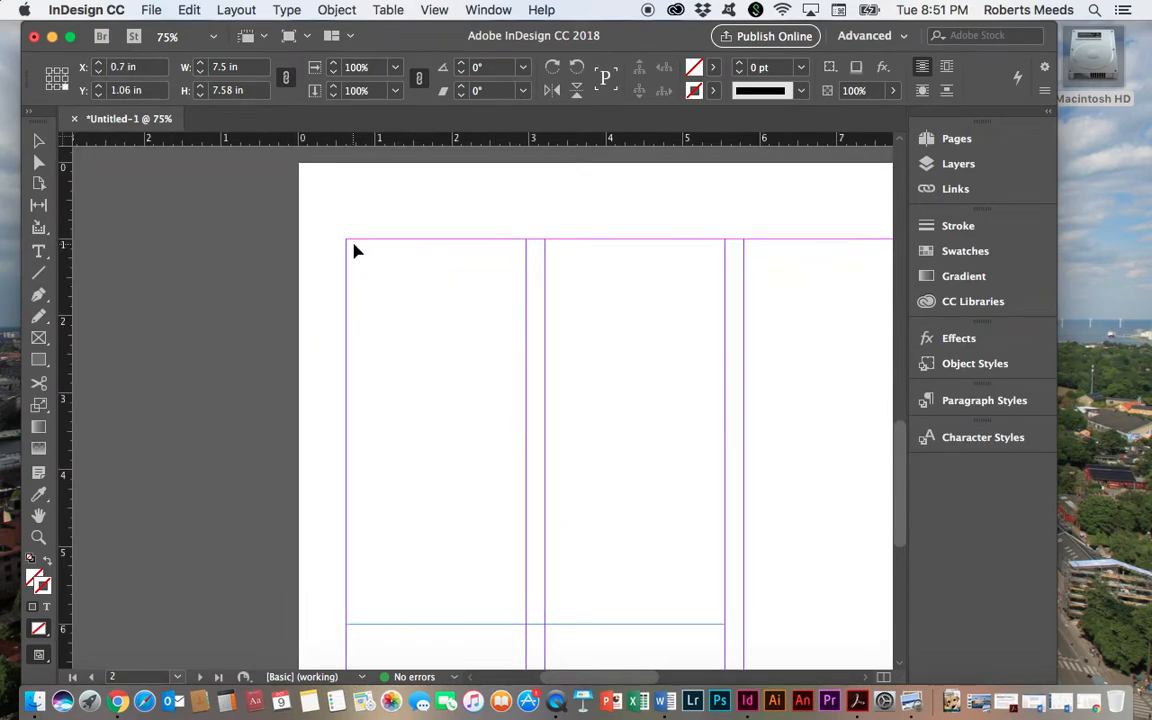
# Shorten the page 2 text frame from its lower edge to about 2.46 in high so the remaining article text fits.
pyautogui.click(38, 140)
pyautogui.moveTo(534, 623); pyautogui.dragTo(533, 399)
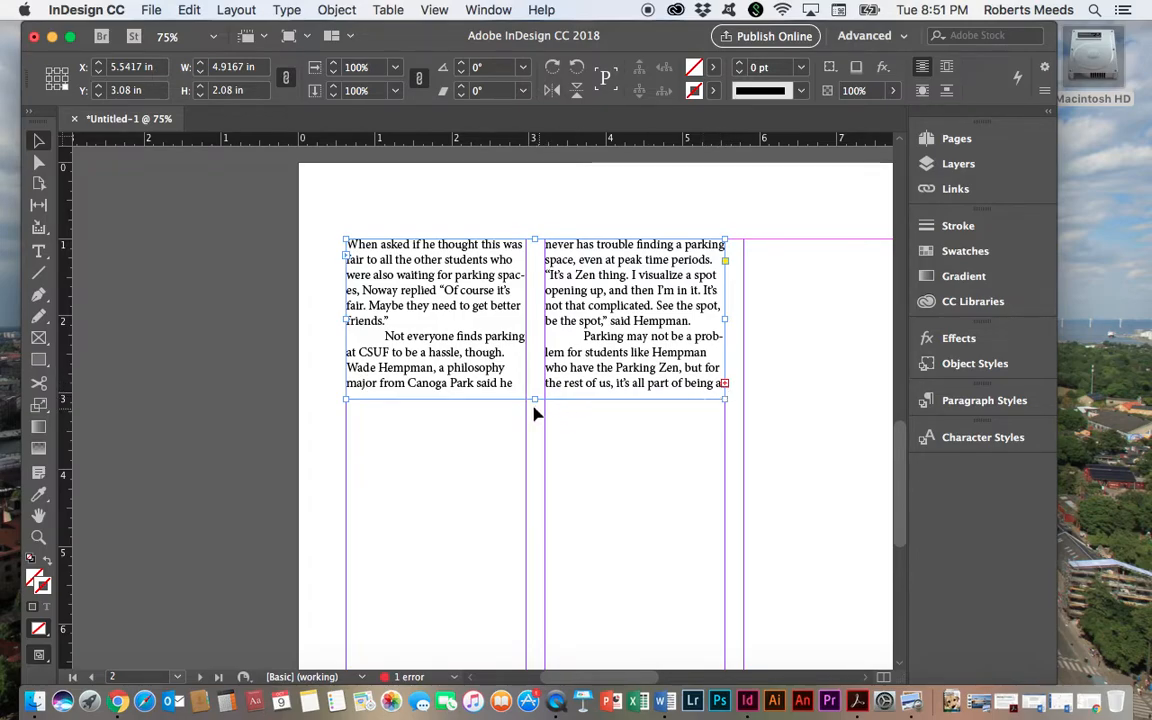
pyautogui.moveTo(535, 398); pyautogui.dragTo(537, 427)
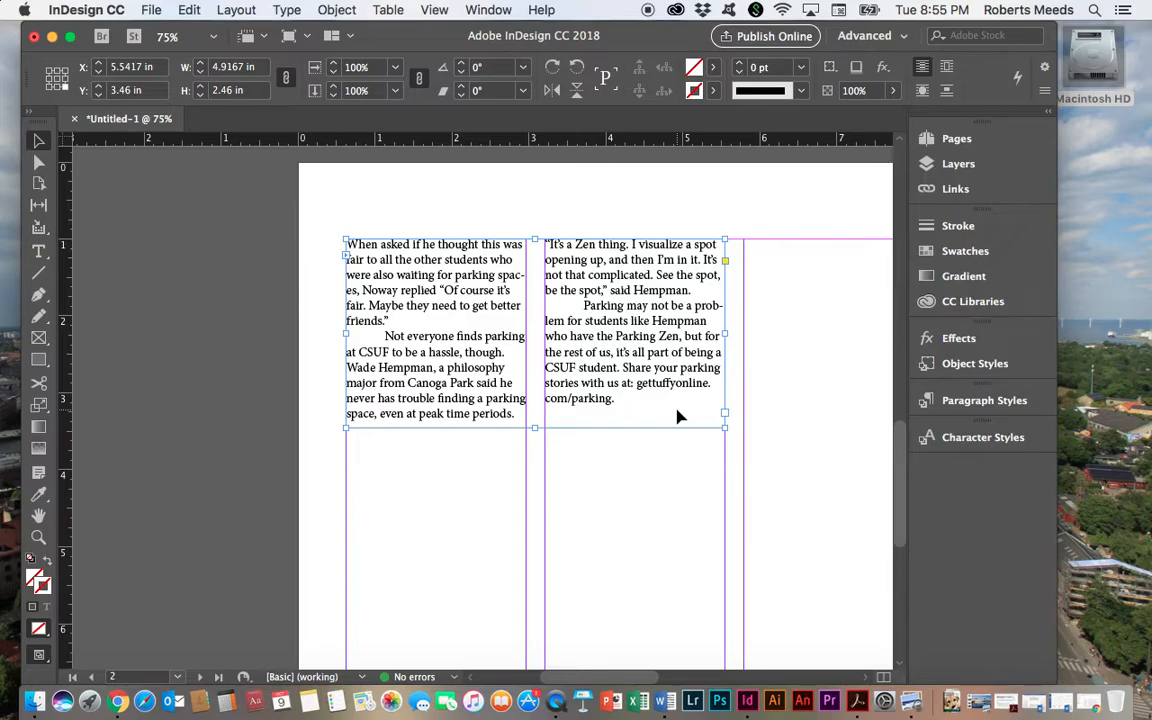
# Draw a text frame across all three columns above the article on page 1 and enter "This is my headline.".
pyautogui.hscroll(15, 677, 416)
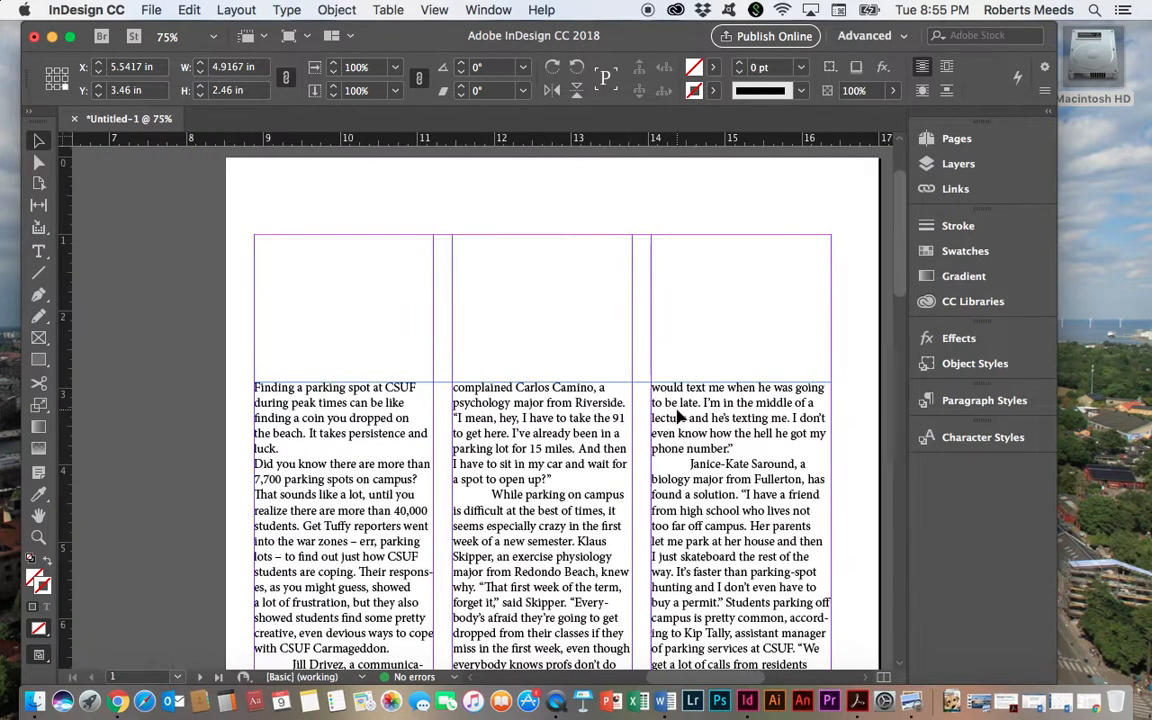
pyautogui.scroll(-2, 677, 416)
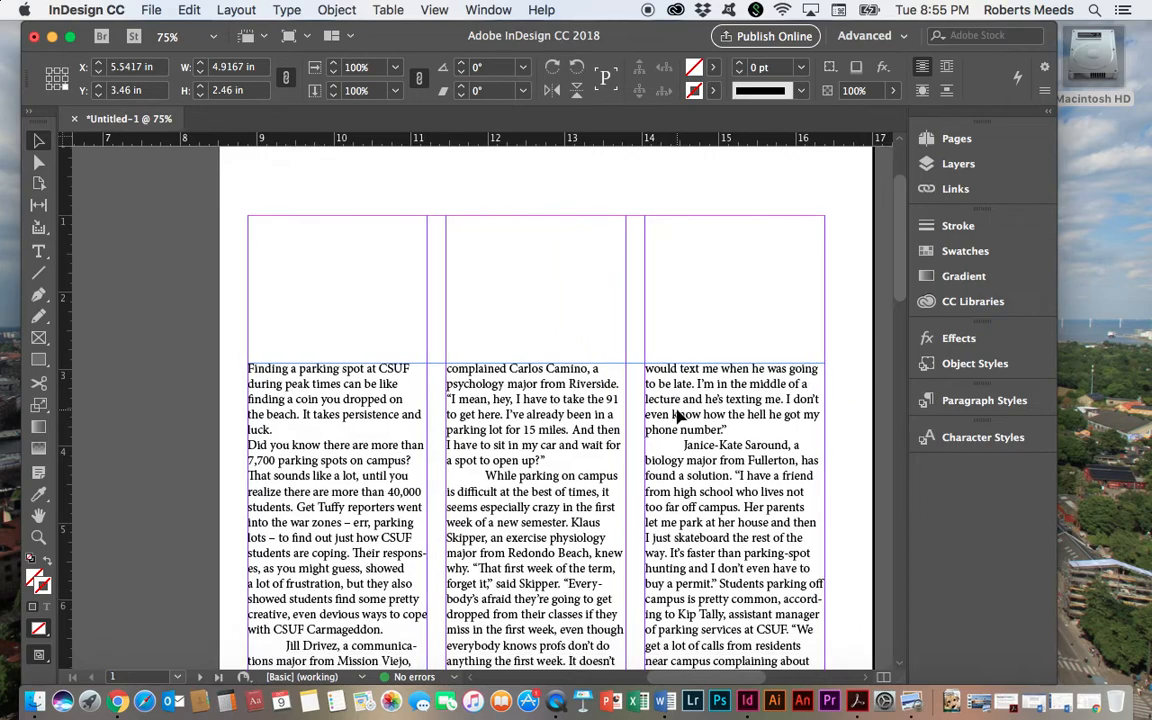
pyautogui.click(40, 252)
pyautogui.moveTo(256, 253); pyautogui.dragTo(826, 307)
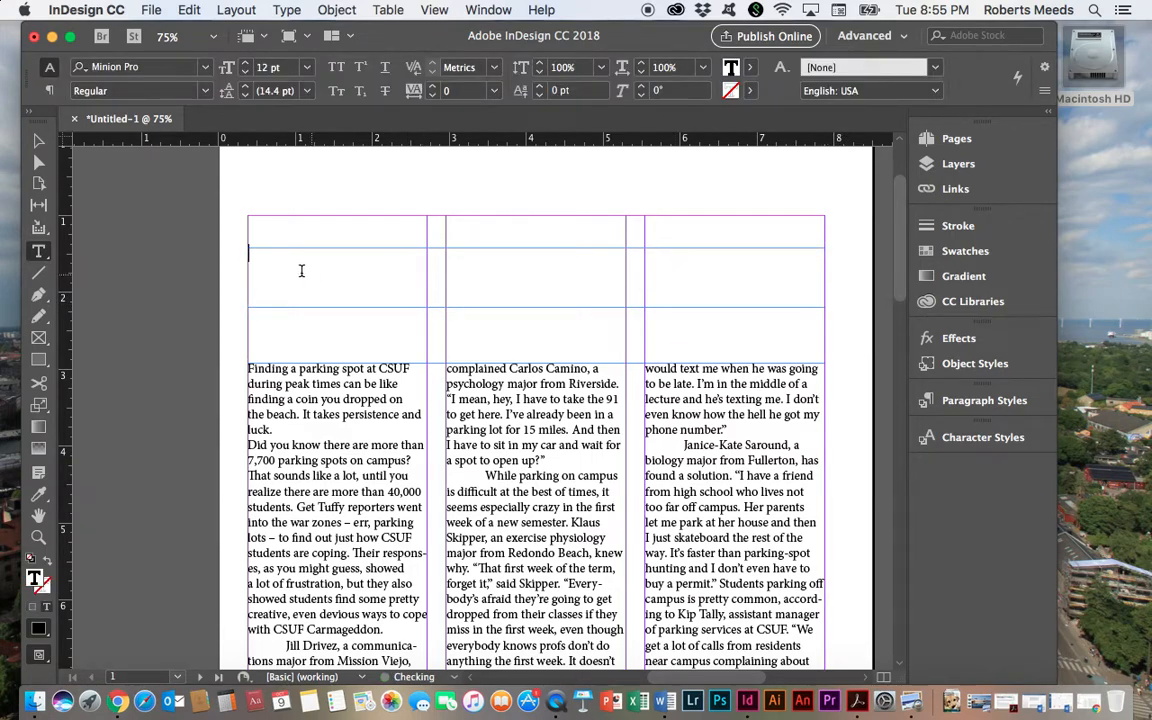
pyautogui.write('This is my headline.')
# Set the headline text to 48 pt after trying 36 pt, and deselect it.
pyautogui.moveTo(362, 256); pyautogui.dragTo(244, 252)
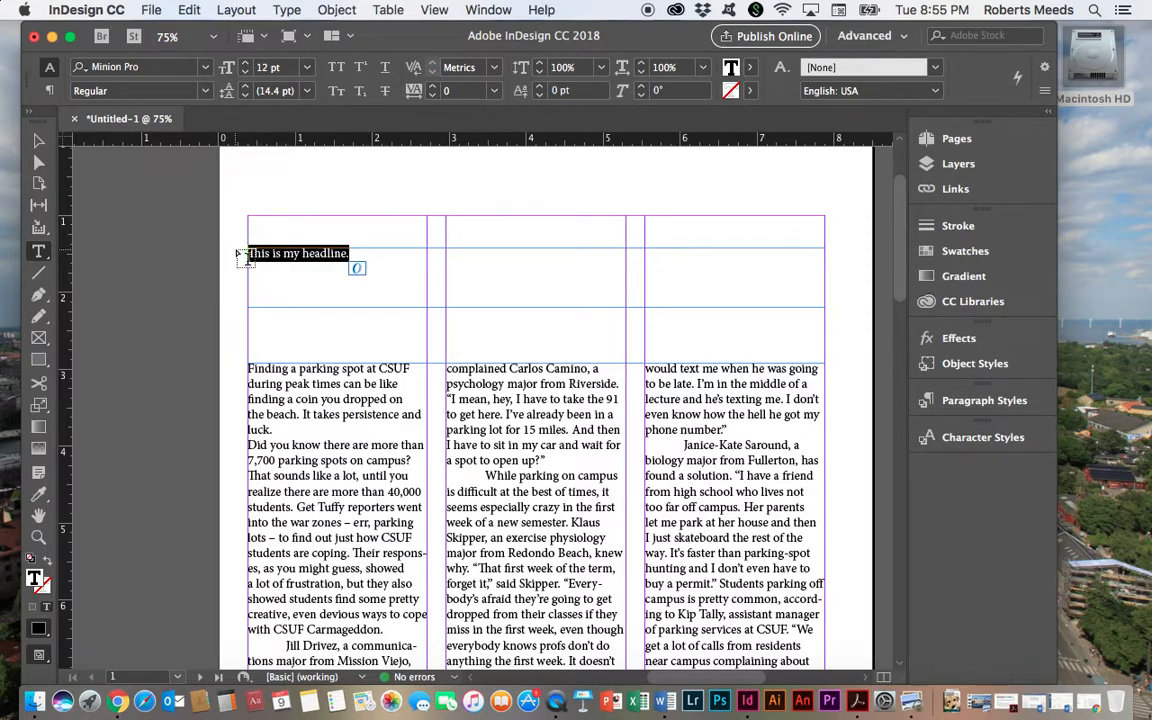
pyautogui.click(306, 67)
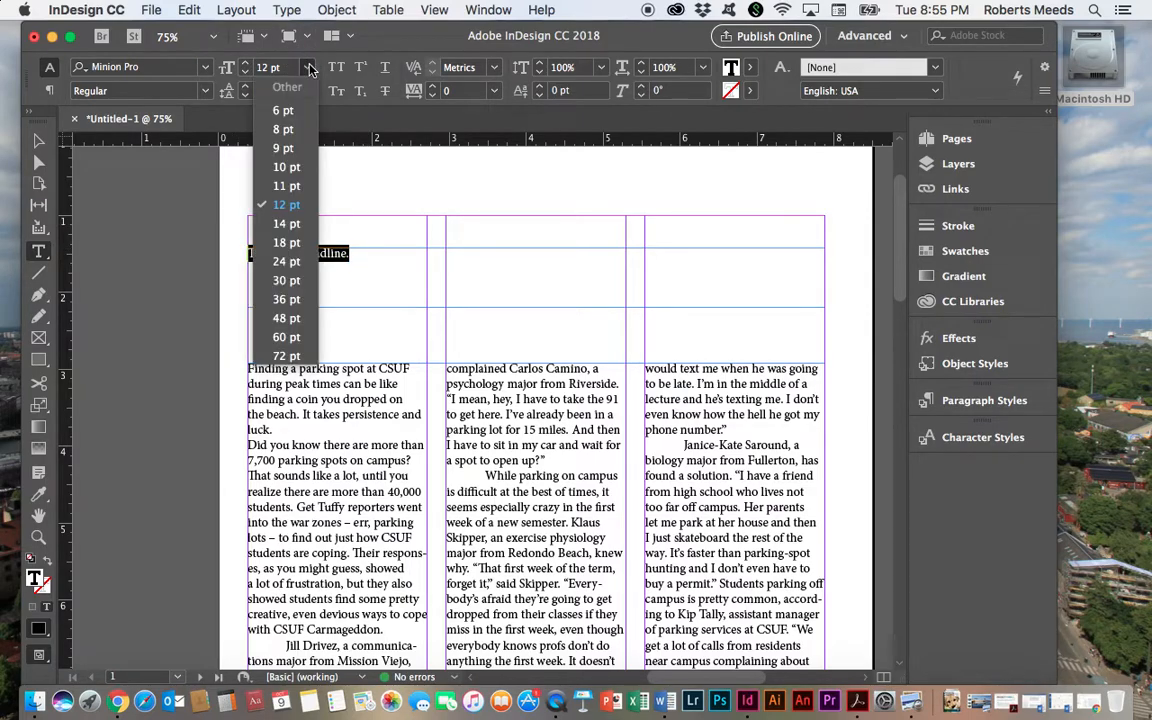
pyautogui.click(286, 300)
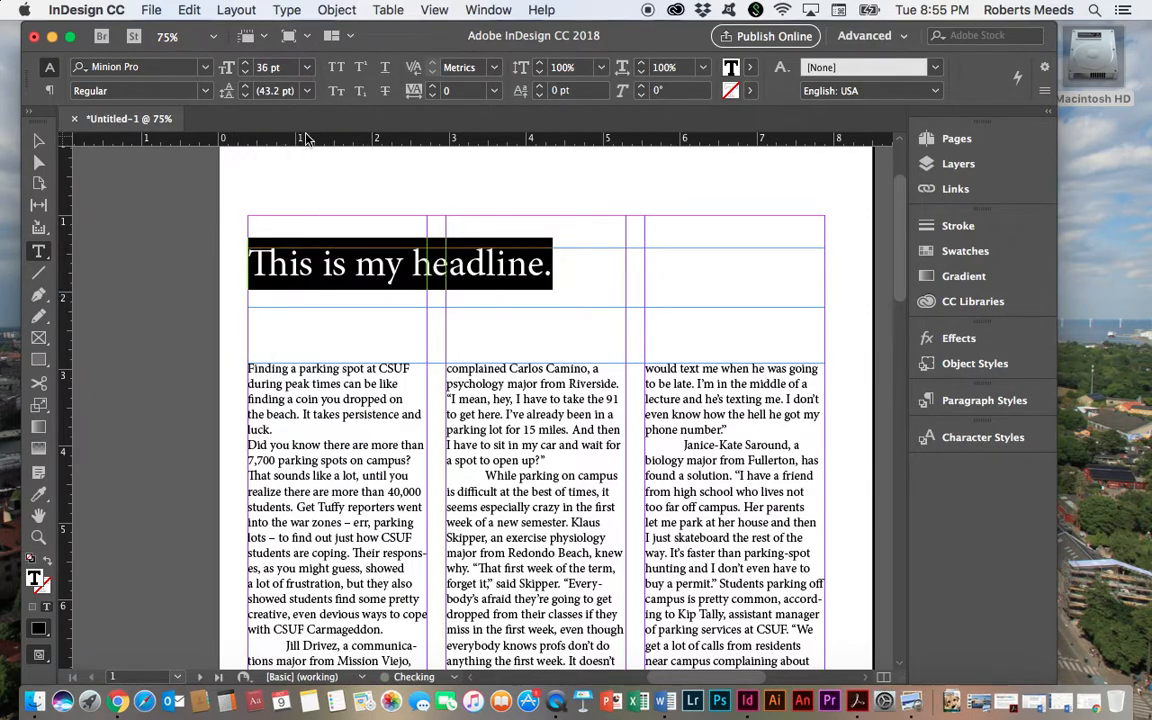
pyautogui.click(308, 68)
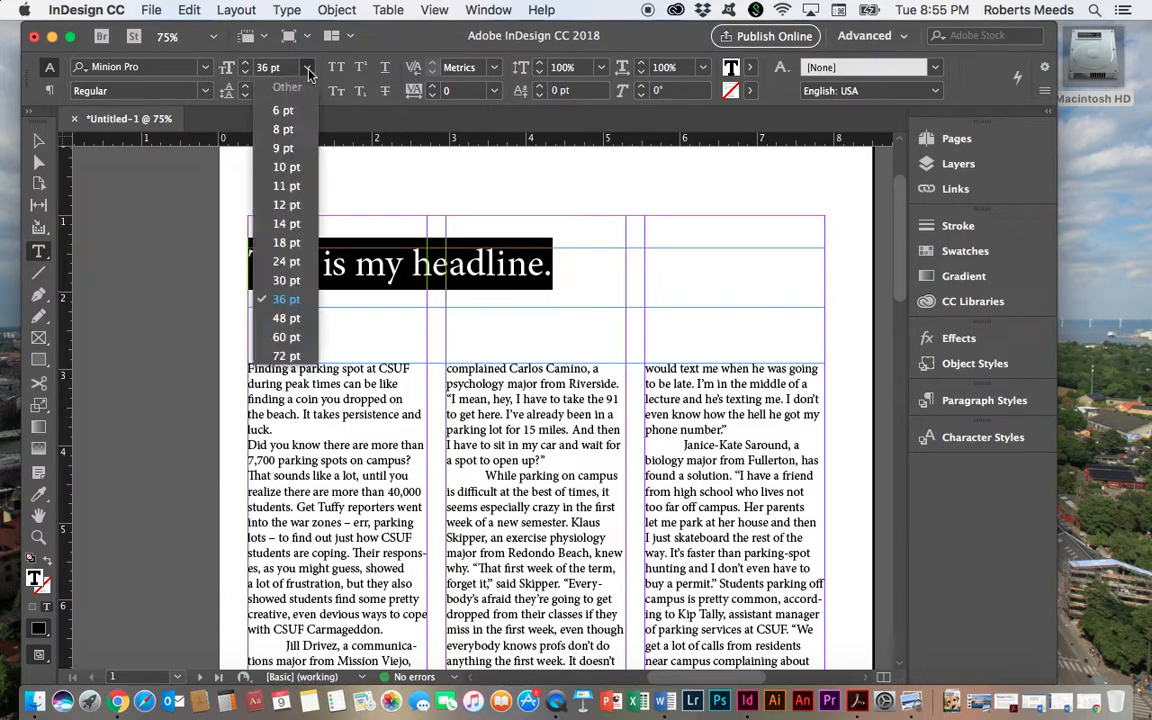
pyautogui.click(286, 318)
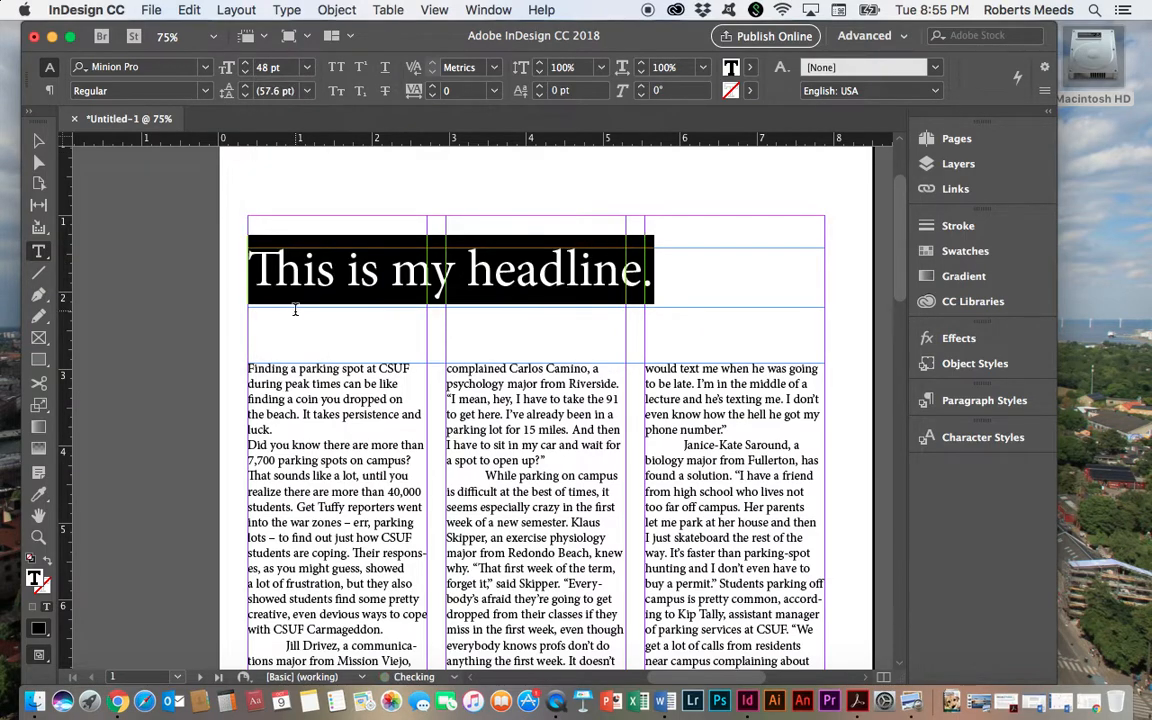
pyautogui.click(655, 338)
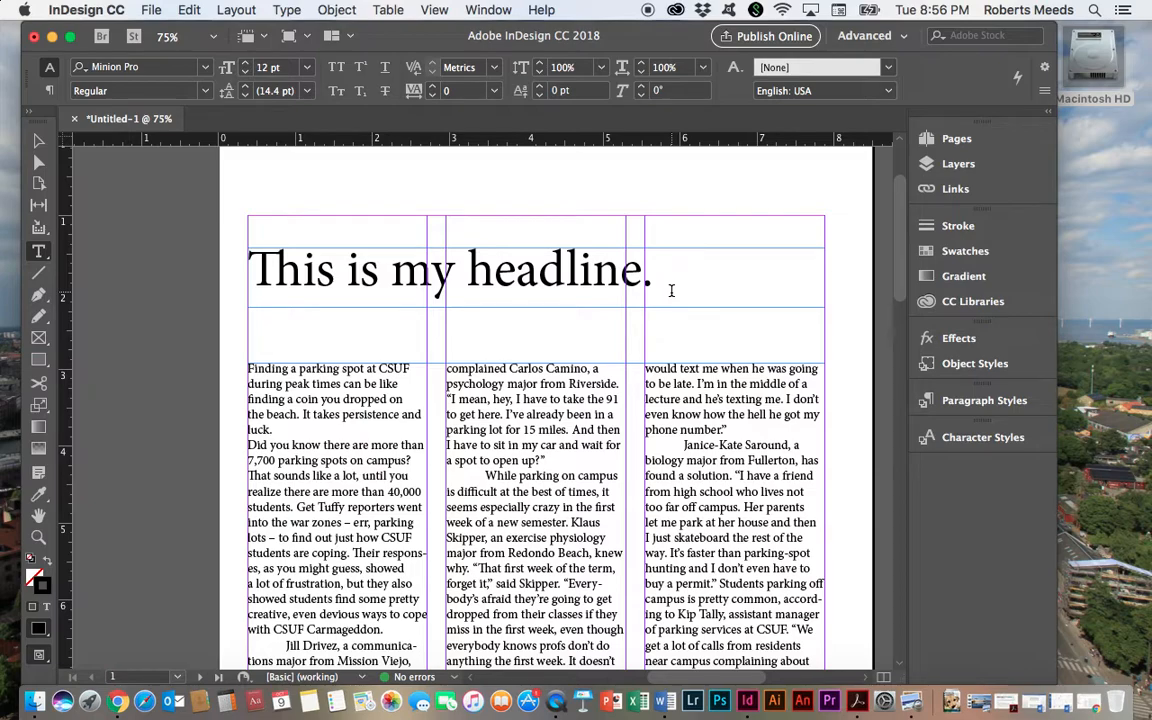
pyautogui.click(305, 414)
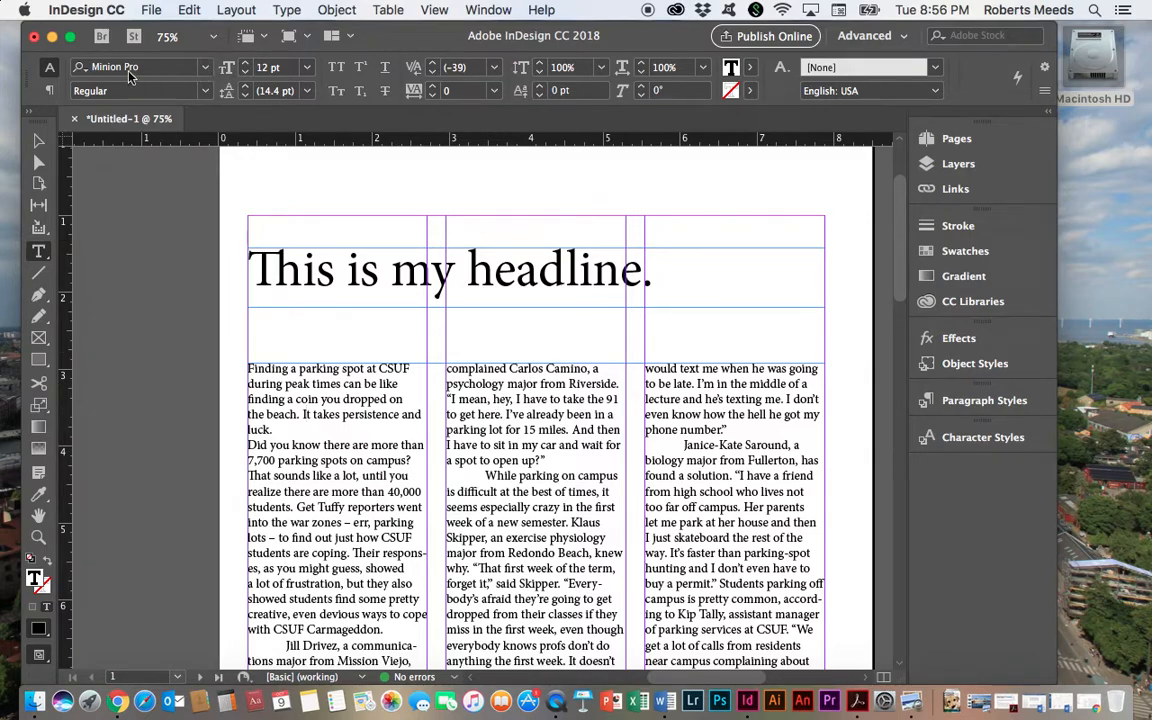
pyautogui.click(316, 270)
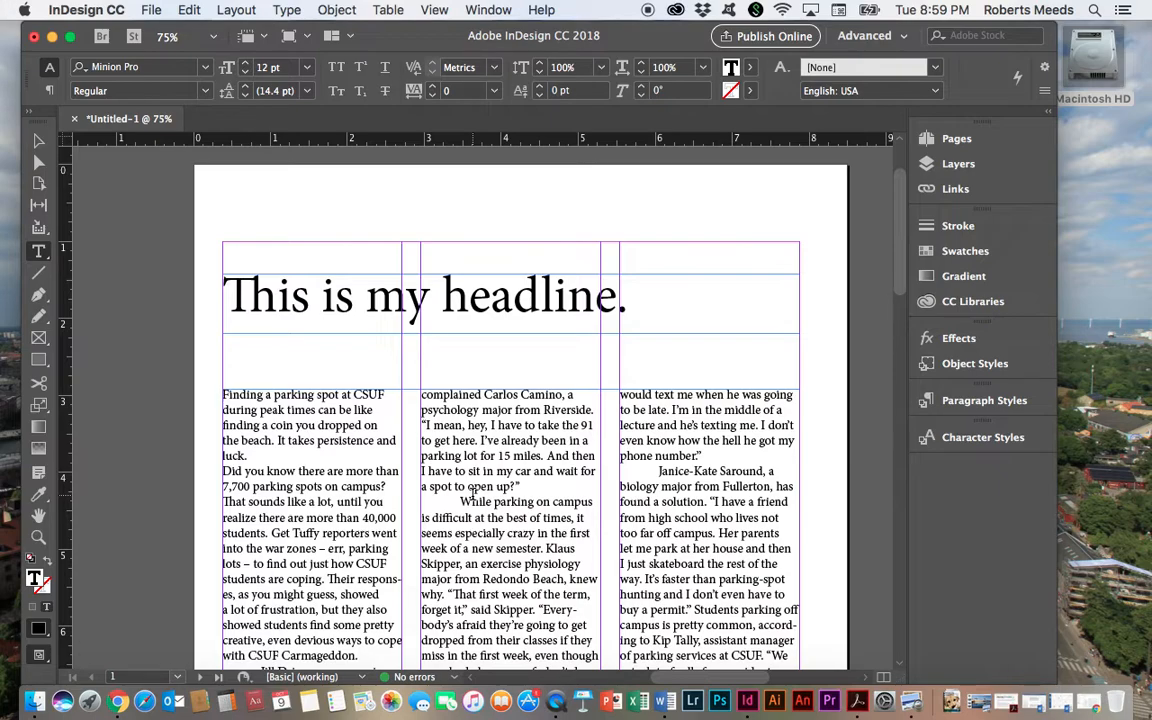
# Select the entire threaded article and check the extent of the selection across pages 1 and 2.
pyautogui.scroll(-2, 472, 493)
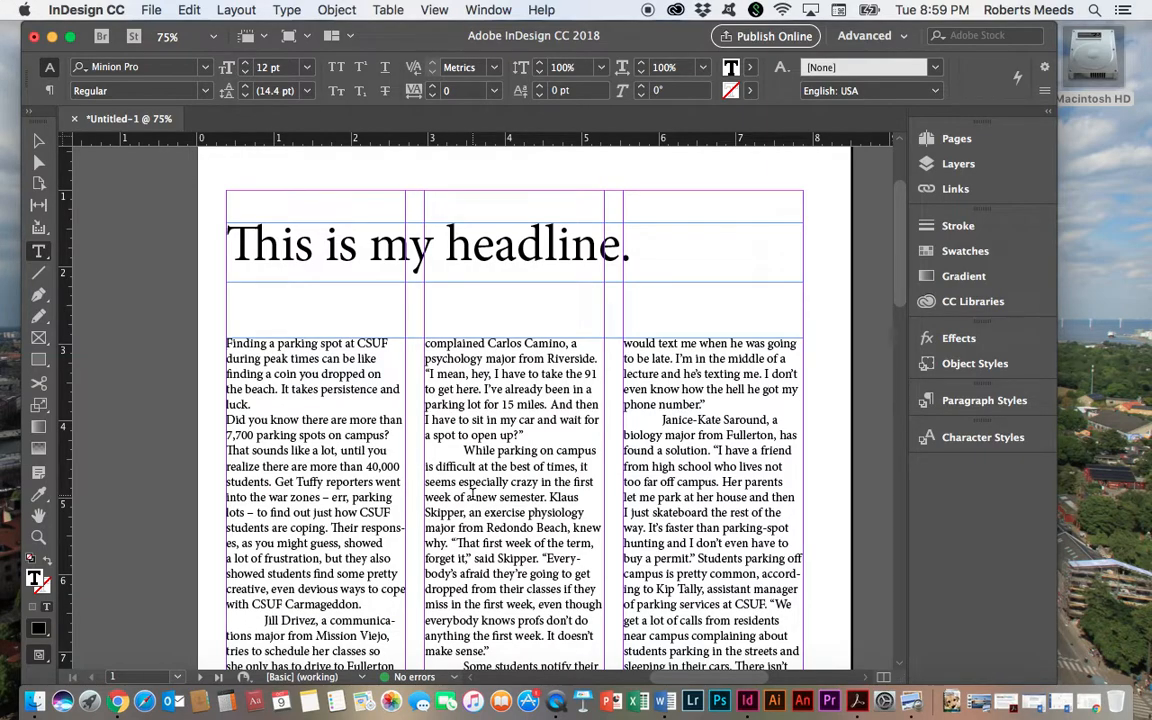
pyautogui.scroll(-2, 429, 493)
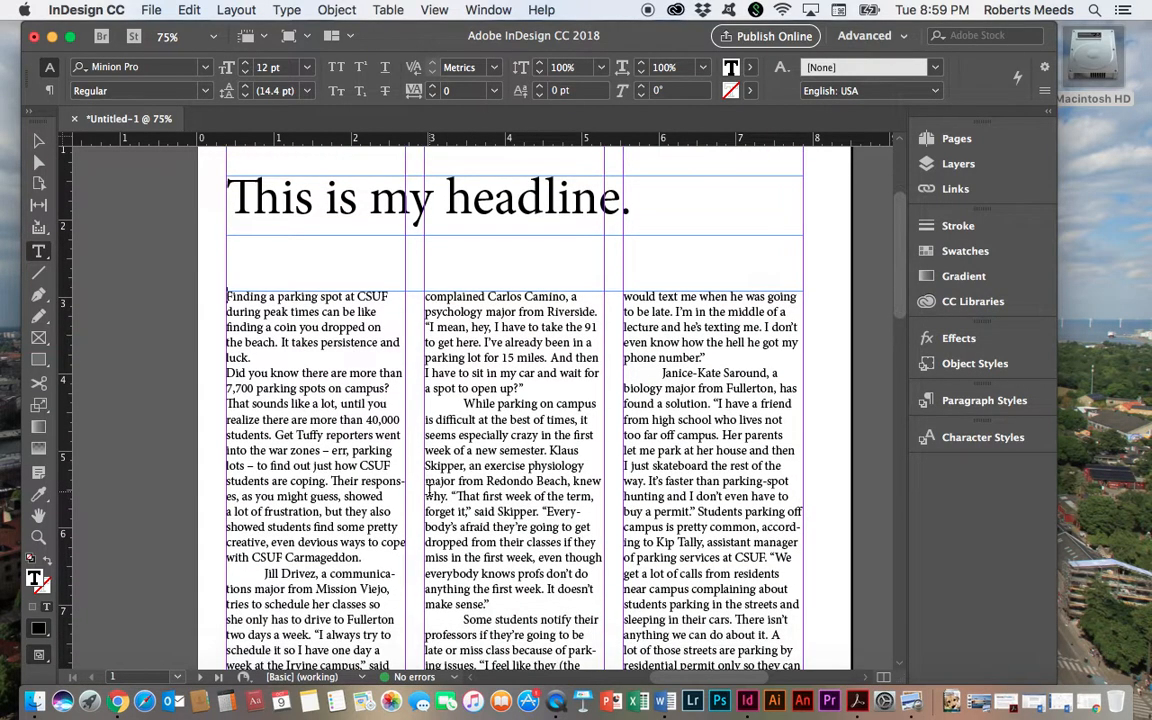
pyautogui.click(242, 318)
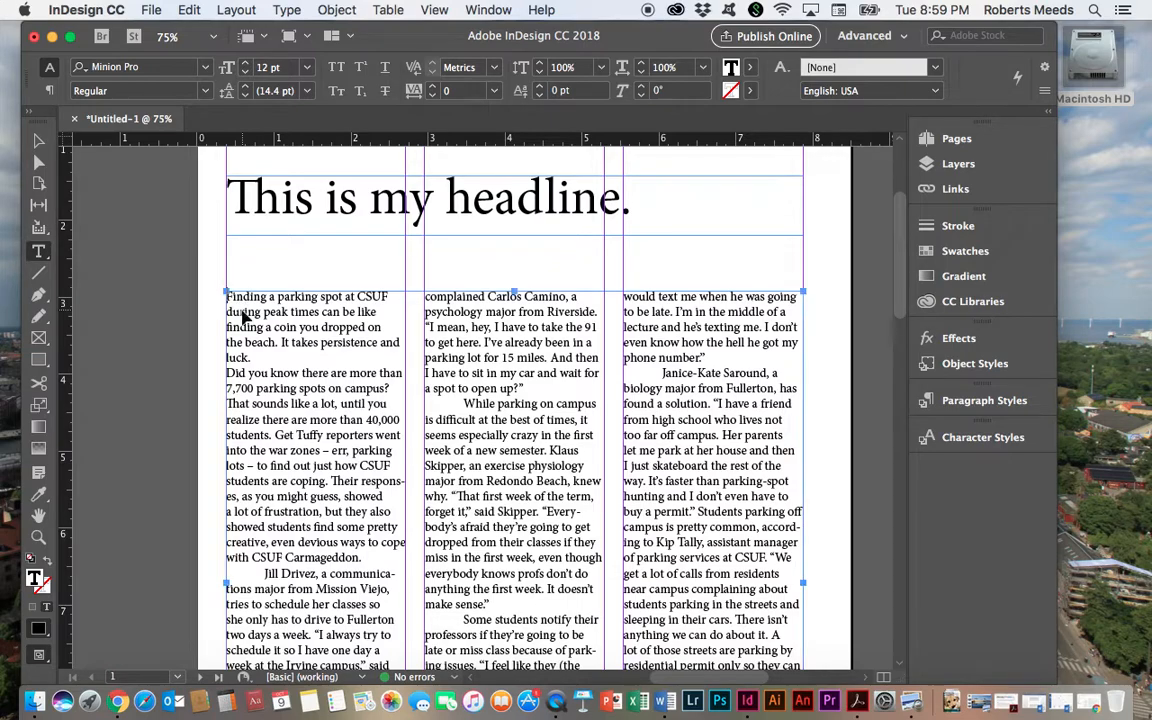
pyautogui.press('super+a')
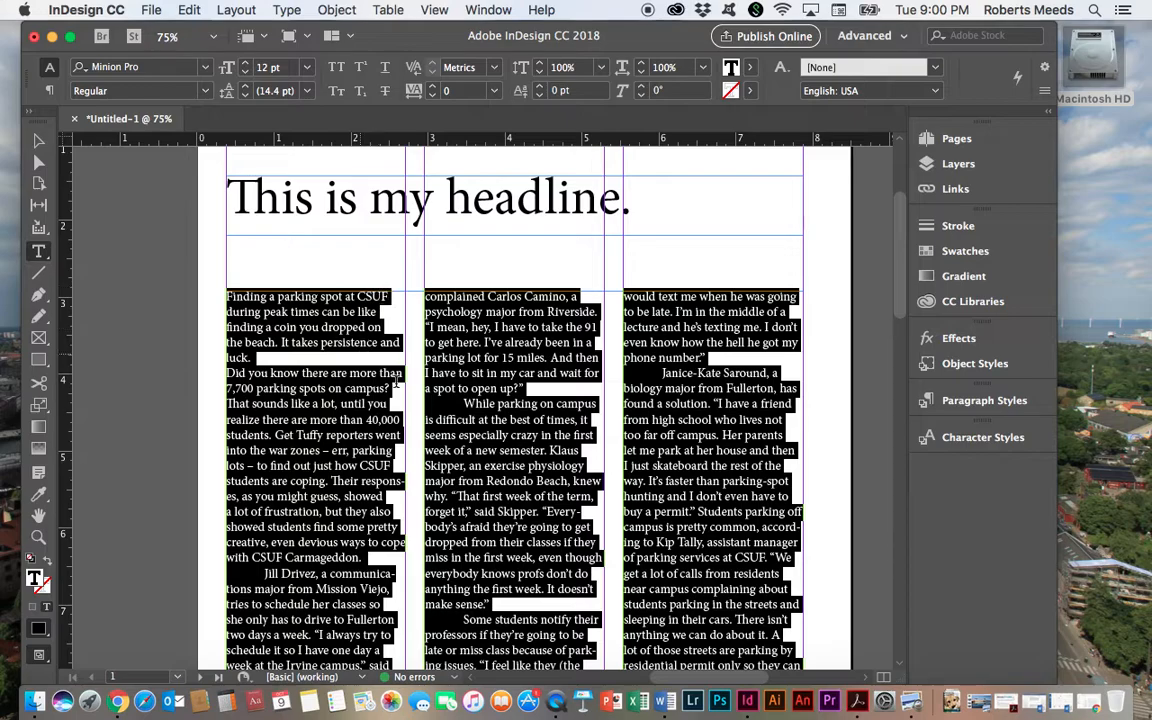
pyautogui.scroll(-5, 441, 421)
pyautogui.scroll(-10, 445, 421)
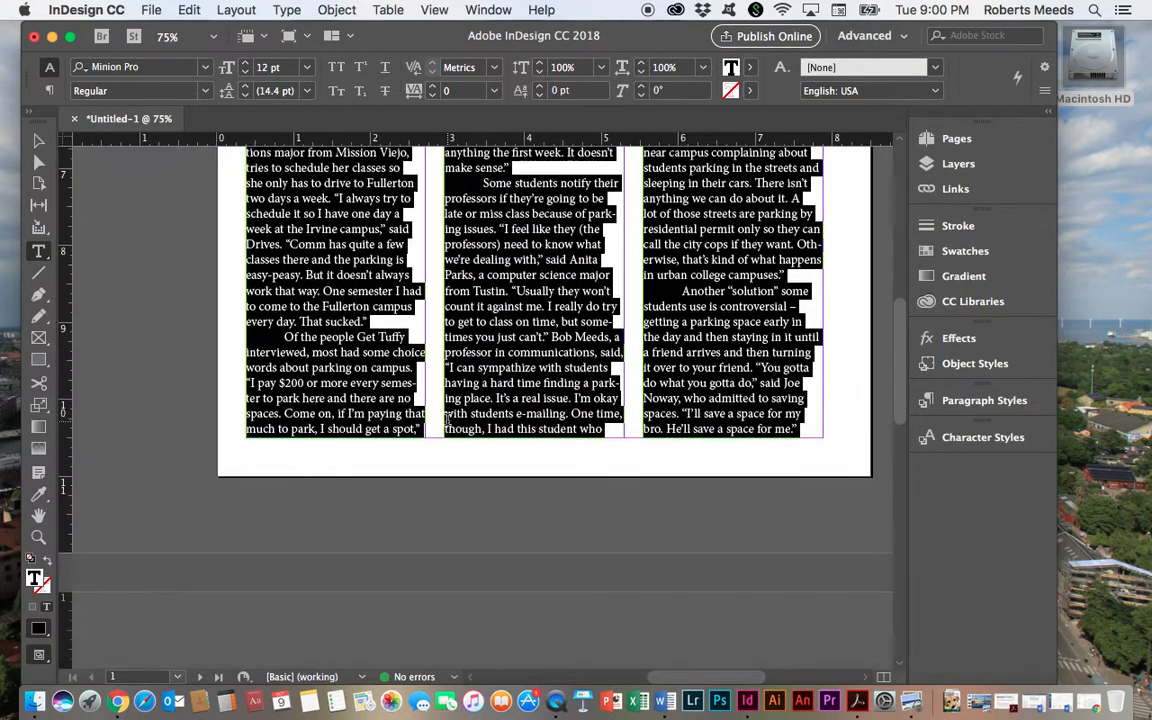
pyautogui.hscroll(-2, 447, 419)
pyautogui.hscroll(-4, 447, 419)
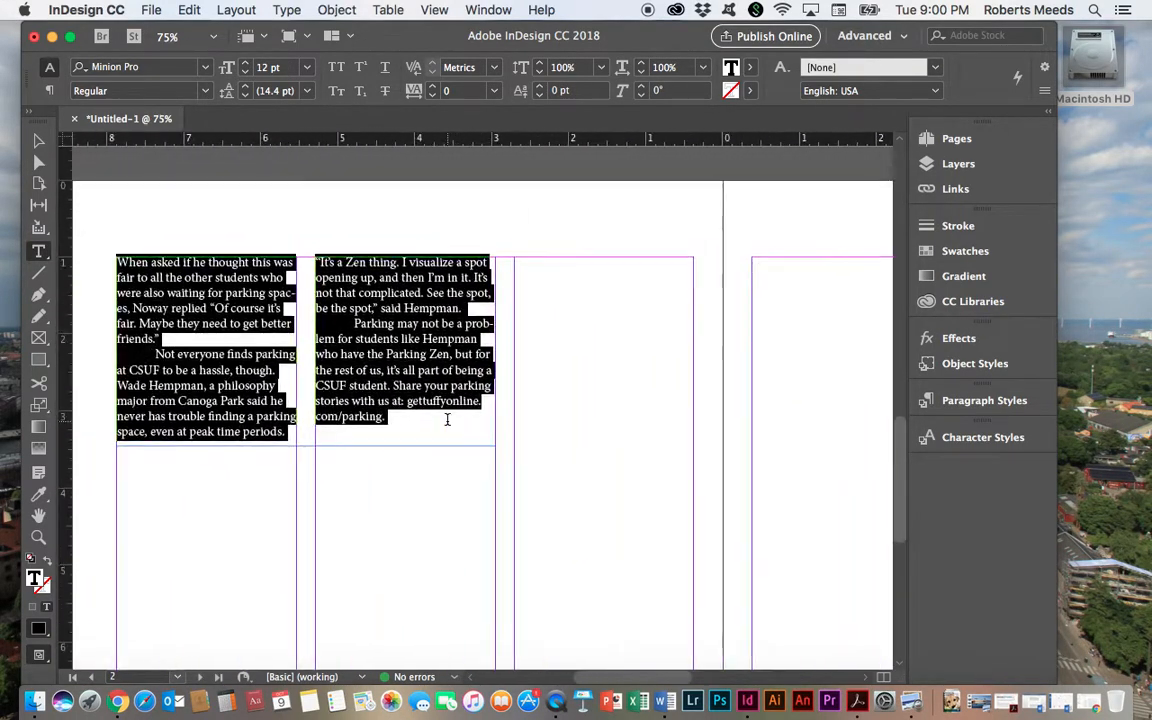
pyautogui.scroll(10, 447, 419)
pyautogui.scroll(-4, 447, 419)
pyautogui.scroll(3, 447, 419)
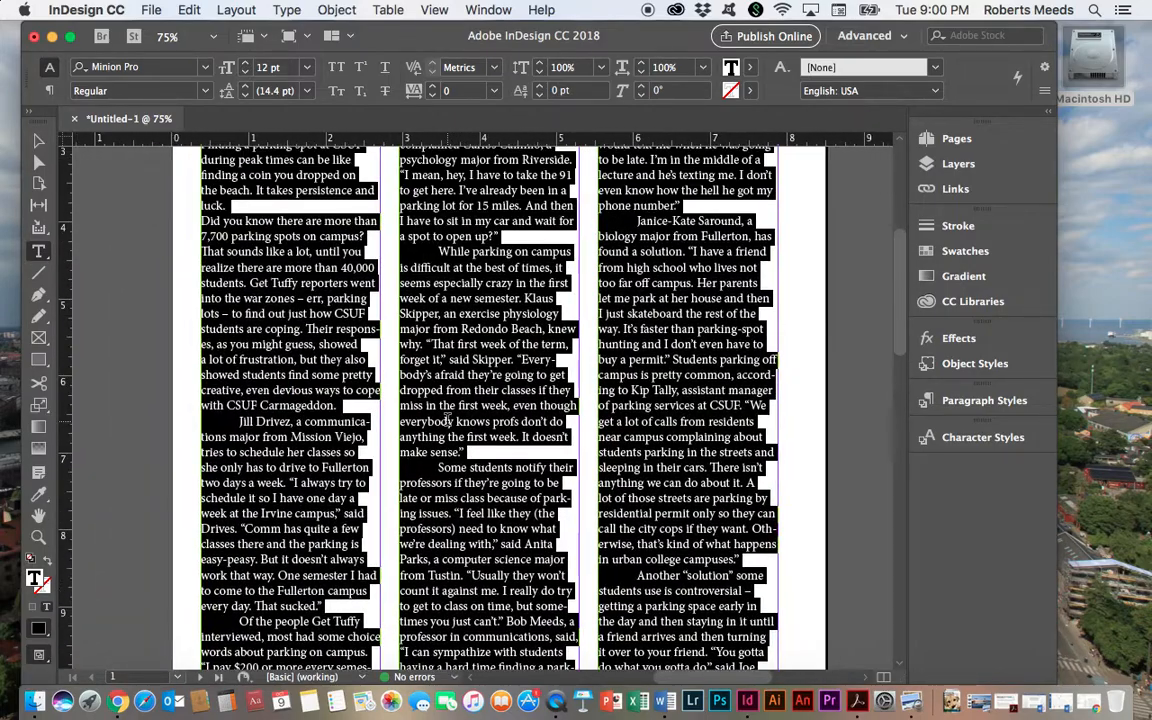
# Change the font of the selected article text to Georgia and deselect the text.
pyautogui.click(207, 71)
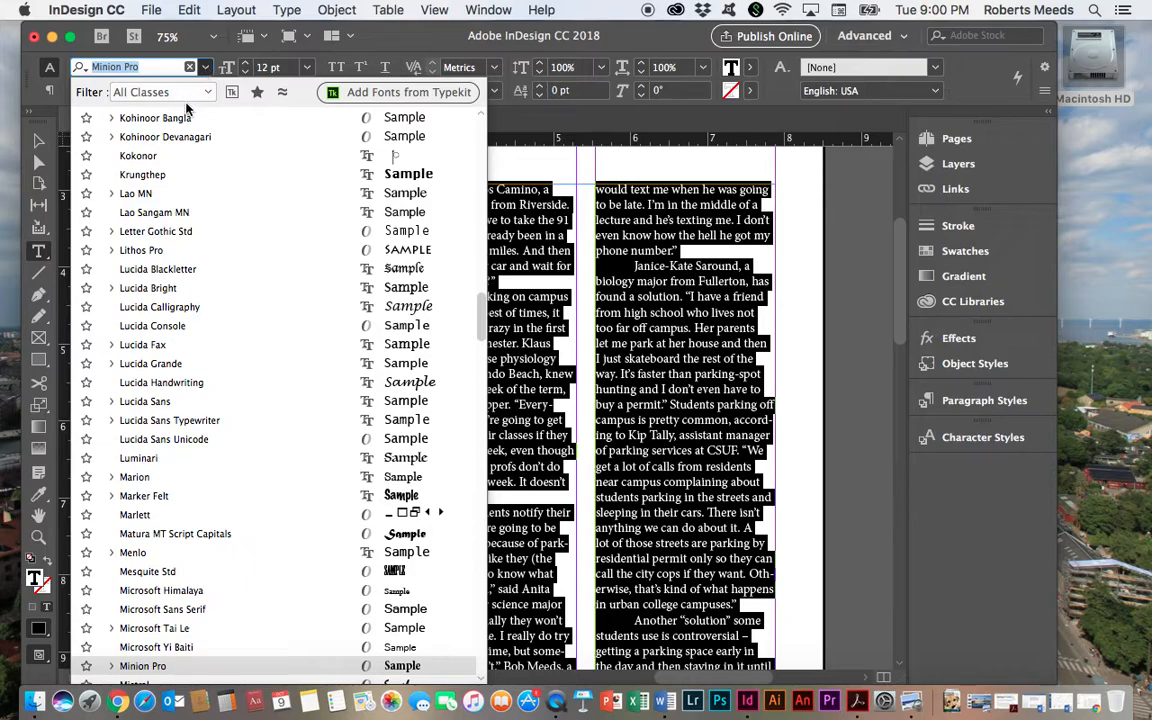
pyautogui.scroll(15, 191, 200)
pyautogui.scroll(2, 191, 200)
pyautogui.scroll(-1, 190, 195)
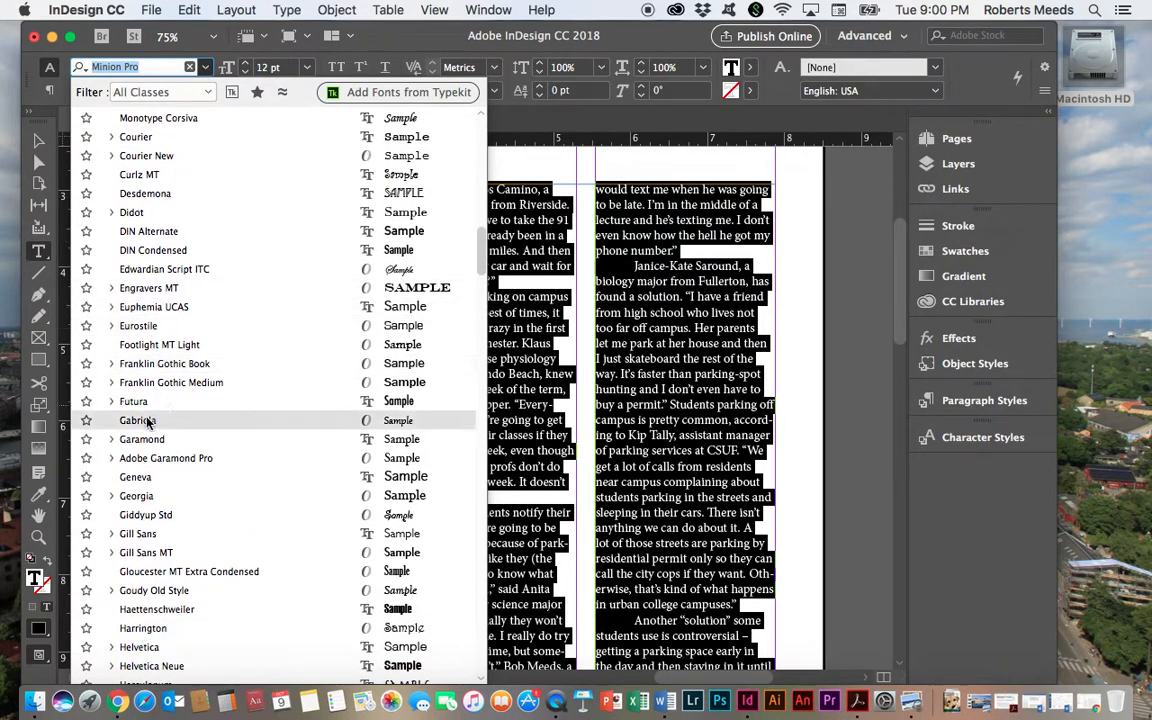
pyautogui.click(145, 496)
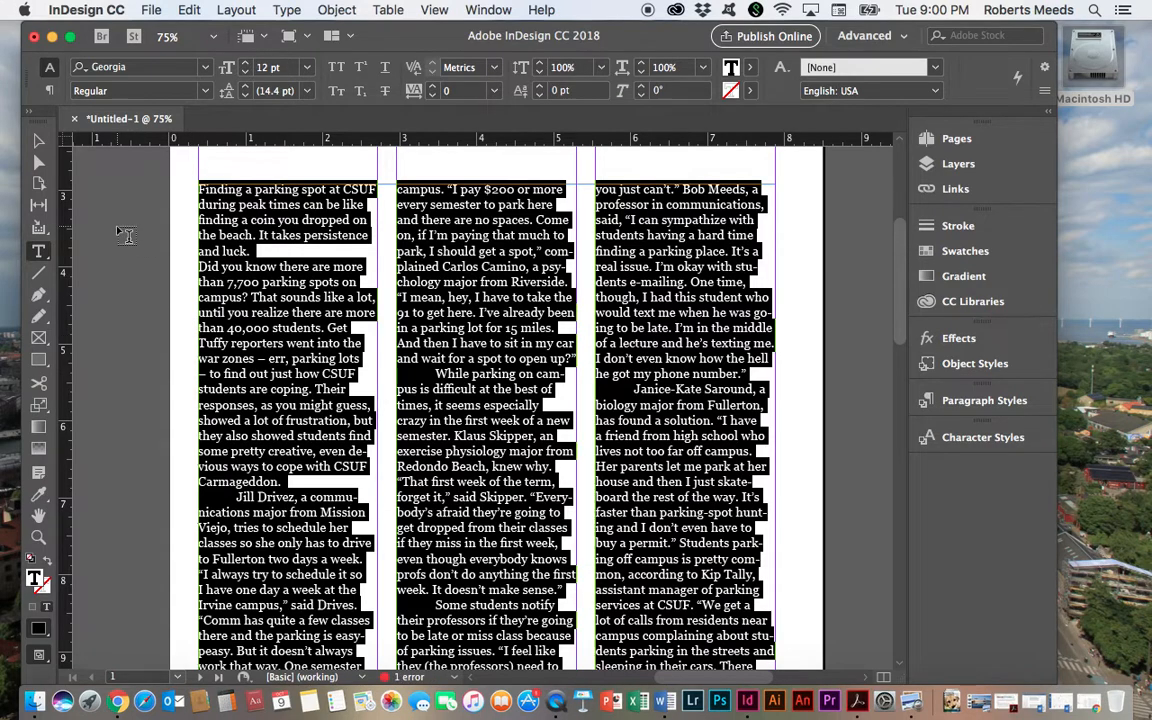
pyautogui.click(213, 199)
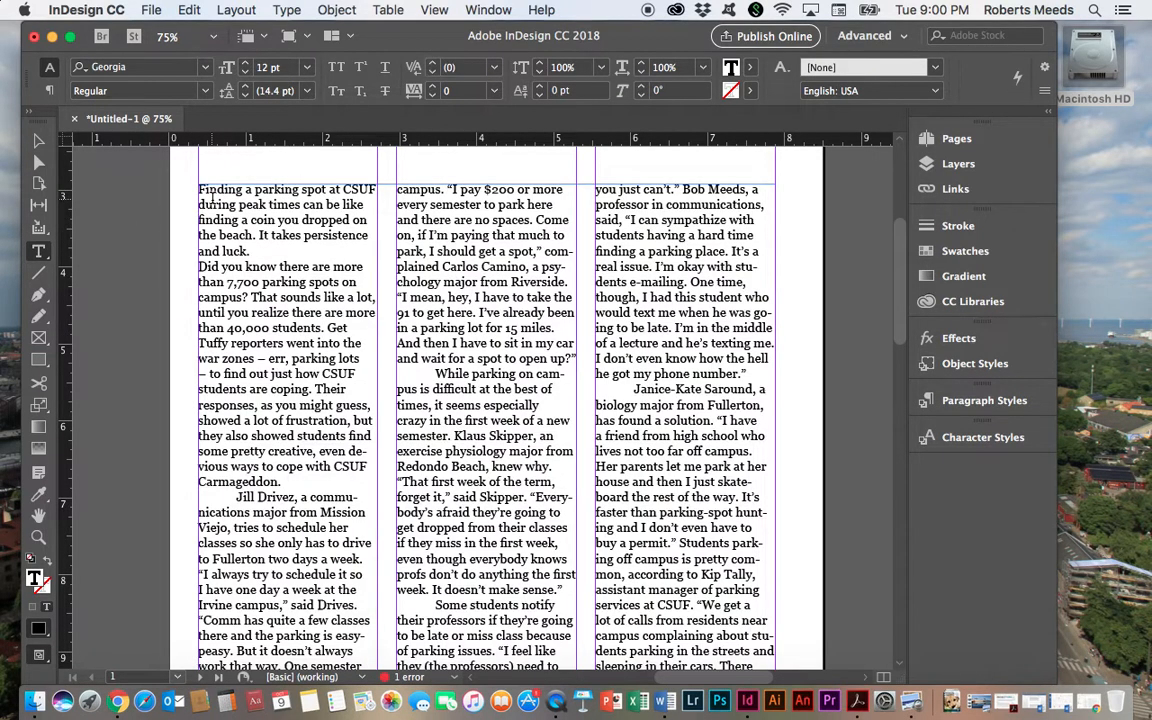
# Set the entire threaded article to 11 pt text with 14 pt leading and deselect it.
pyautogui.press('super+equal')
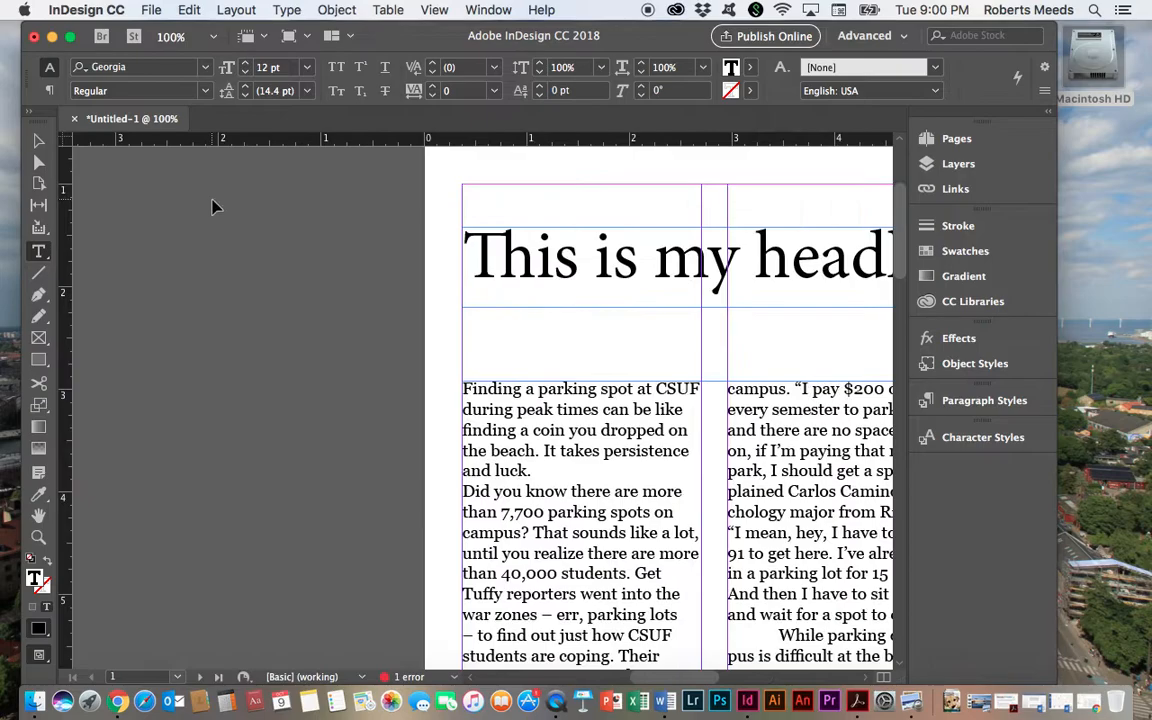
pyautogui.scroll(-3, 663, 537)
pyautogui.hscroll(5, 663, 537)
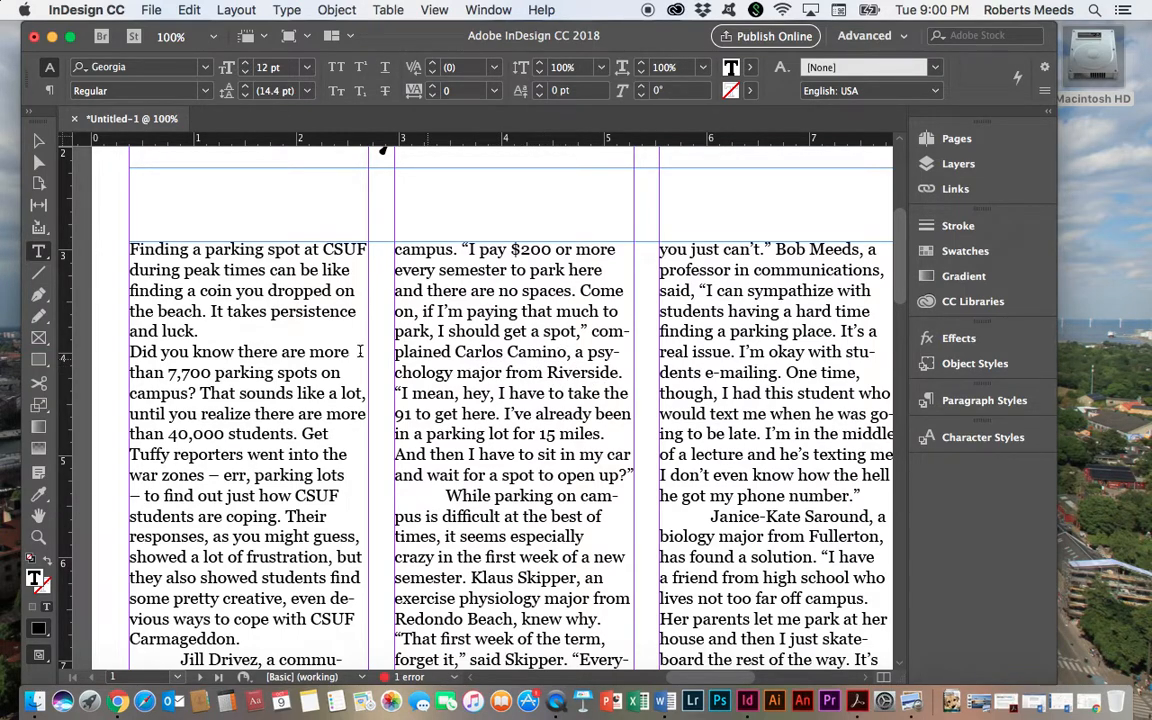
pyautogui.click(132, 248)
pyautogui.press('super+a')
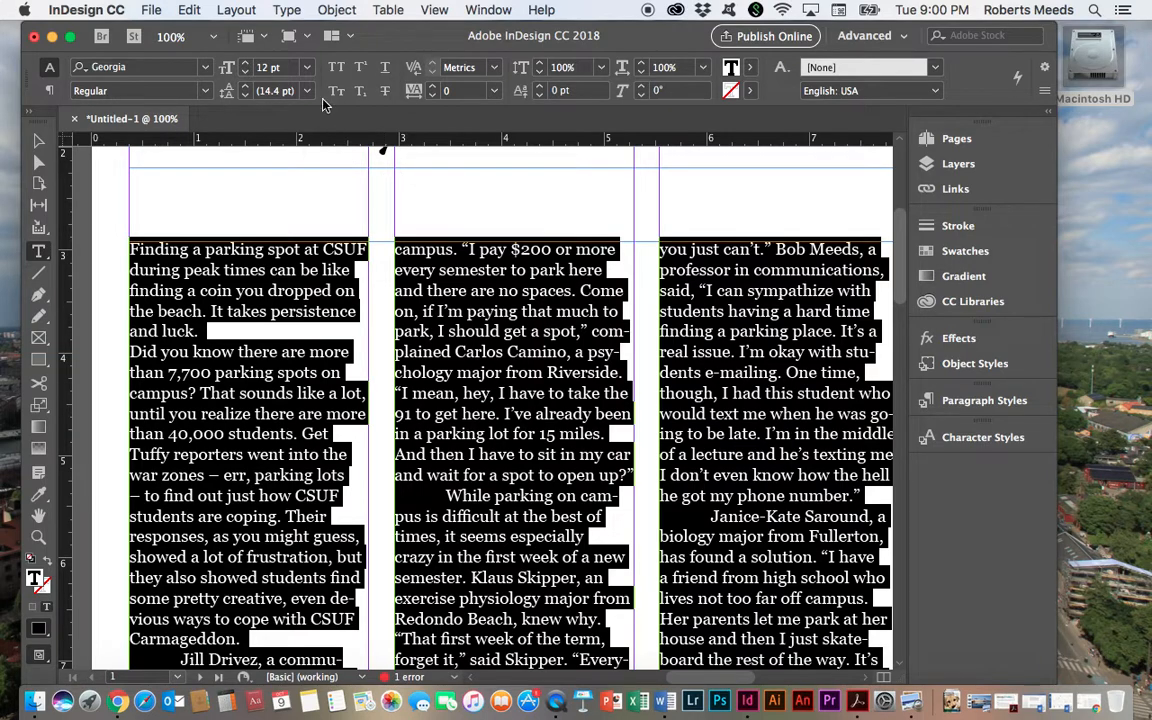
pyautogui.click(309, 70)
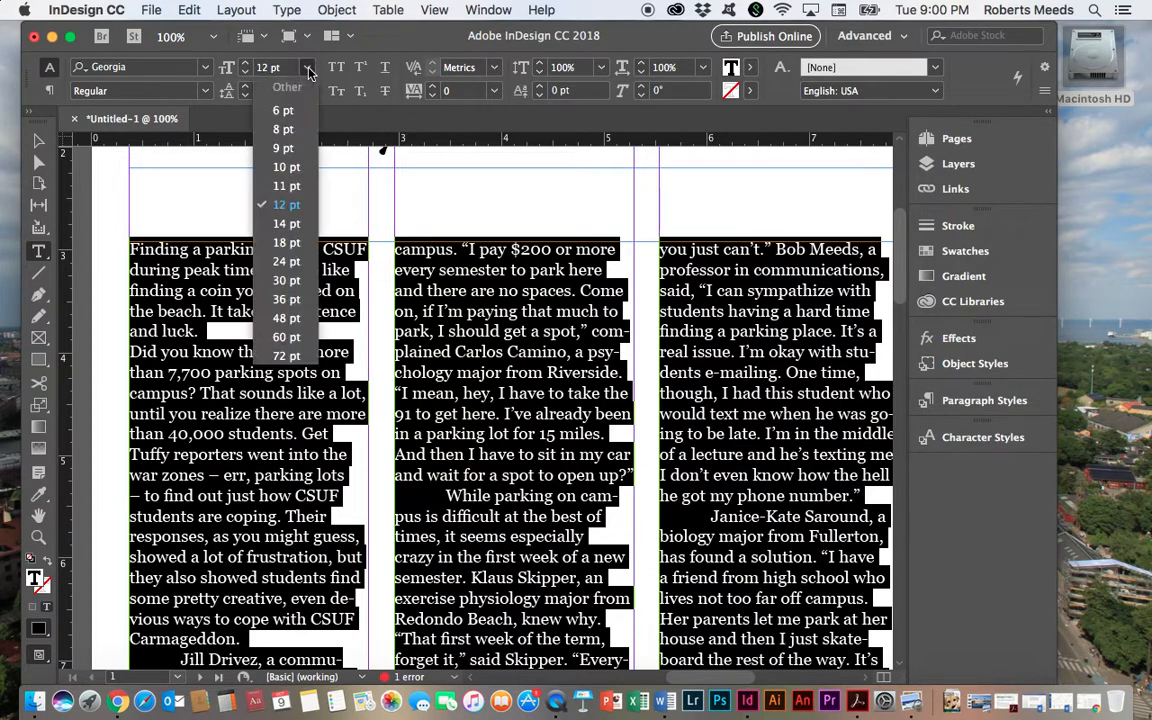
pyautogui.click(294, 188)
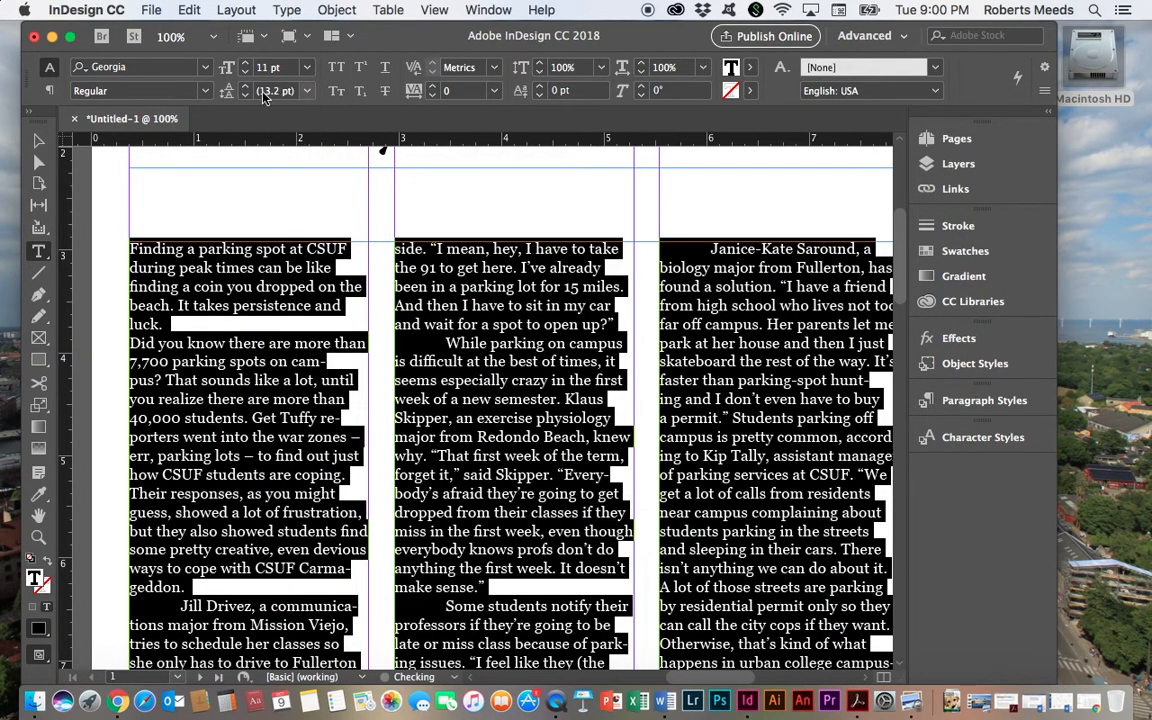
pyautogui.click(309, 92)
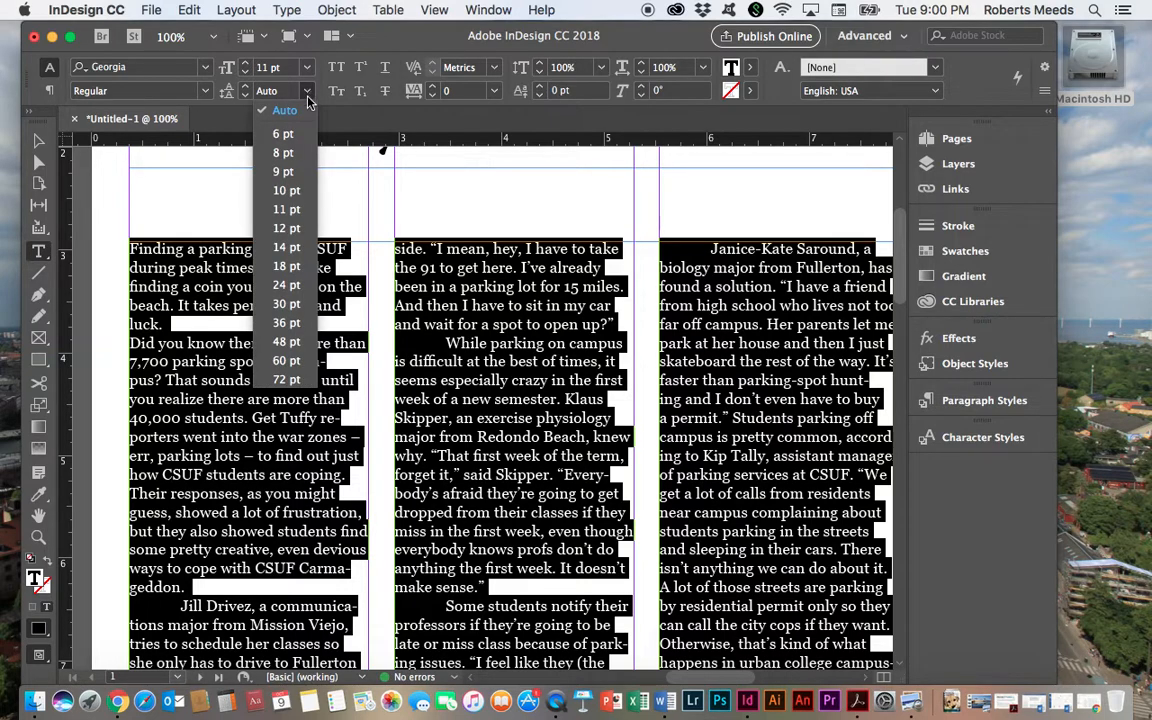
pyautogui.click(293, 248)
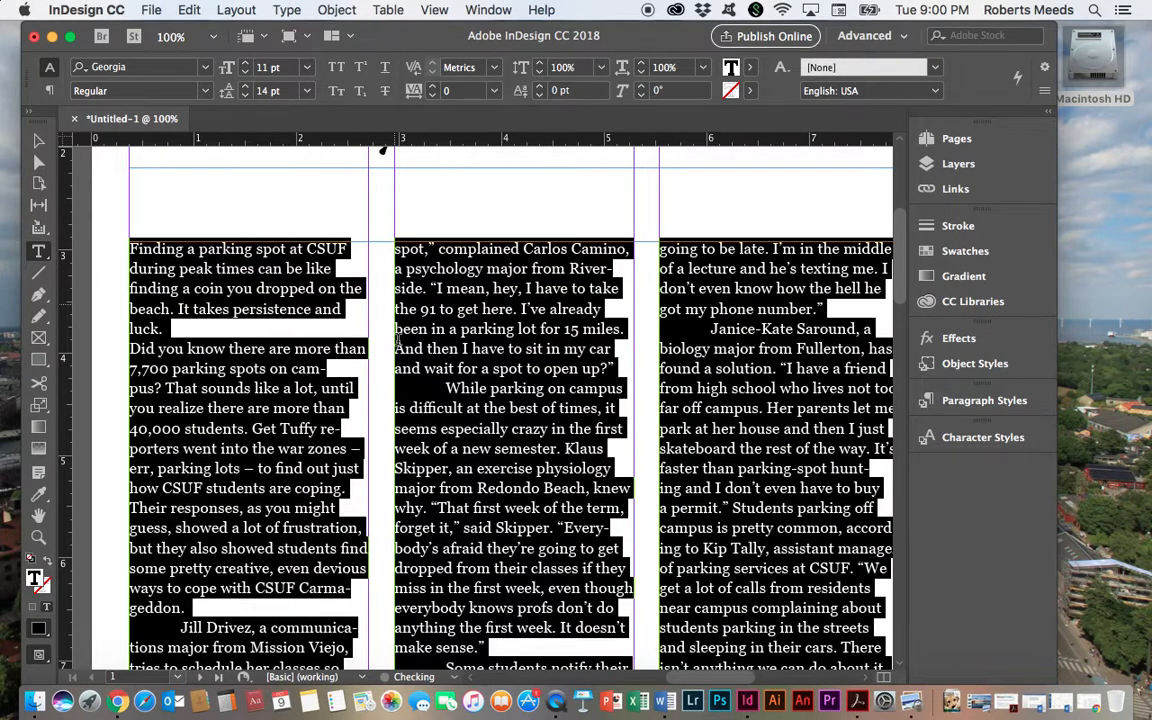
pyautogui.click(350, 320)
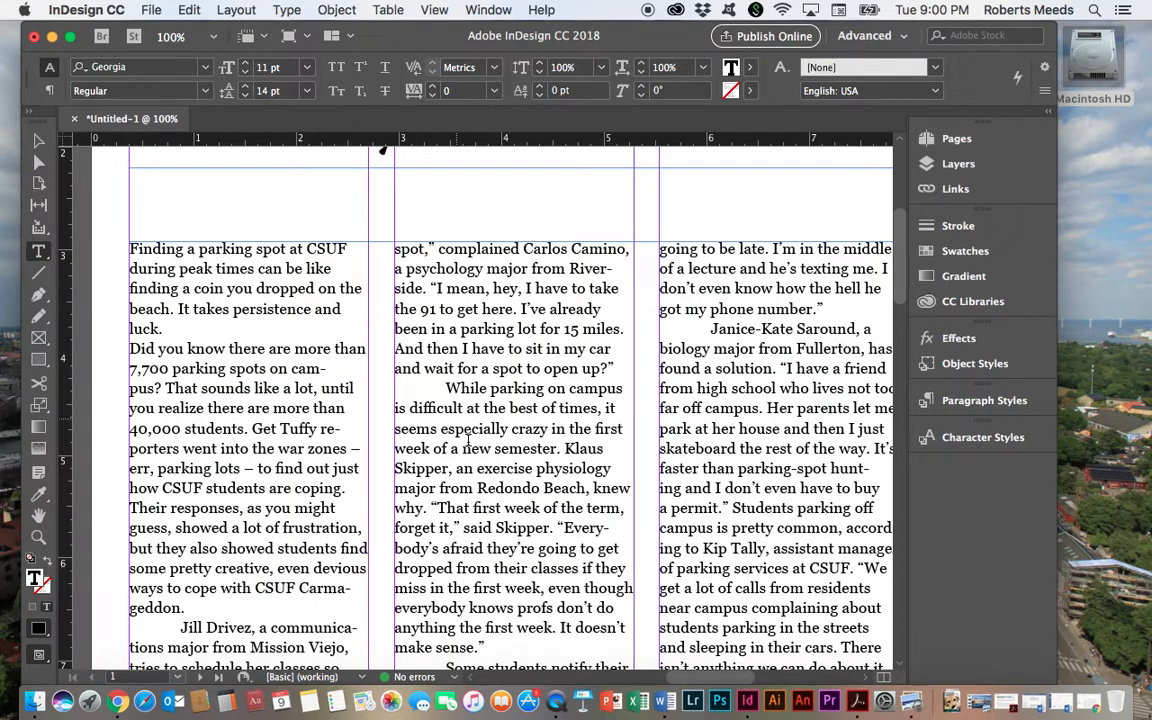
# Create a new character style based on the formatting of the article's opening lines on page 1.
pyautogui.scroll(-5, 476, 455)
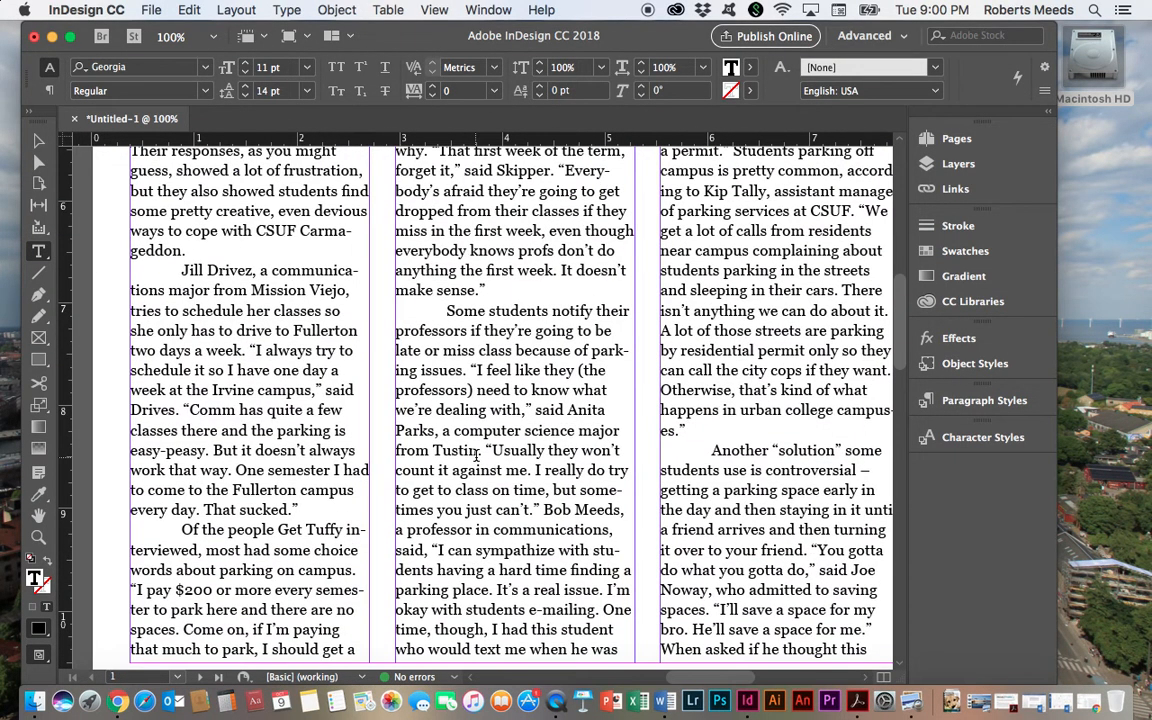
pyautogui.scroll(-10, 476, 455)
pyautogui.scroll(15, 476, 455)
pyautogui.scroll(-3, 476, 455)
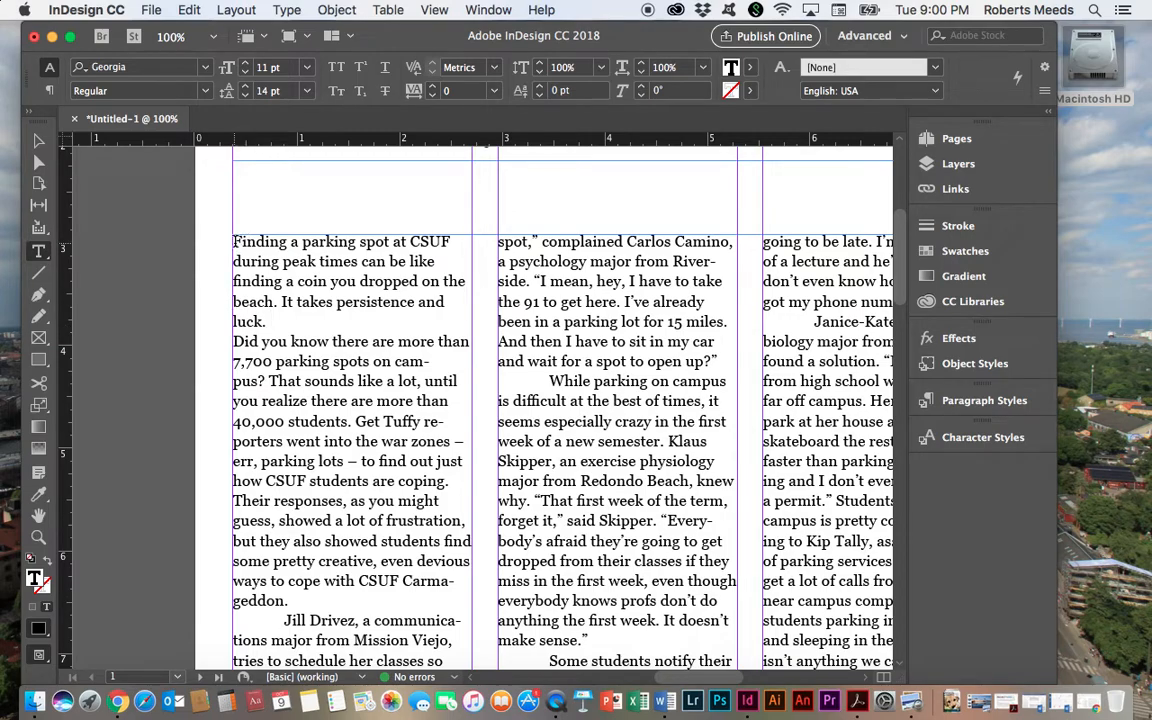
pyautogui.moveTo(233, 241); pyautogui.dragTo(332, 343)
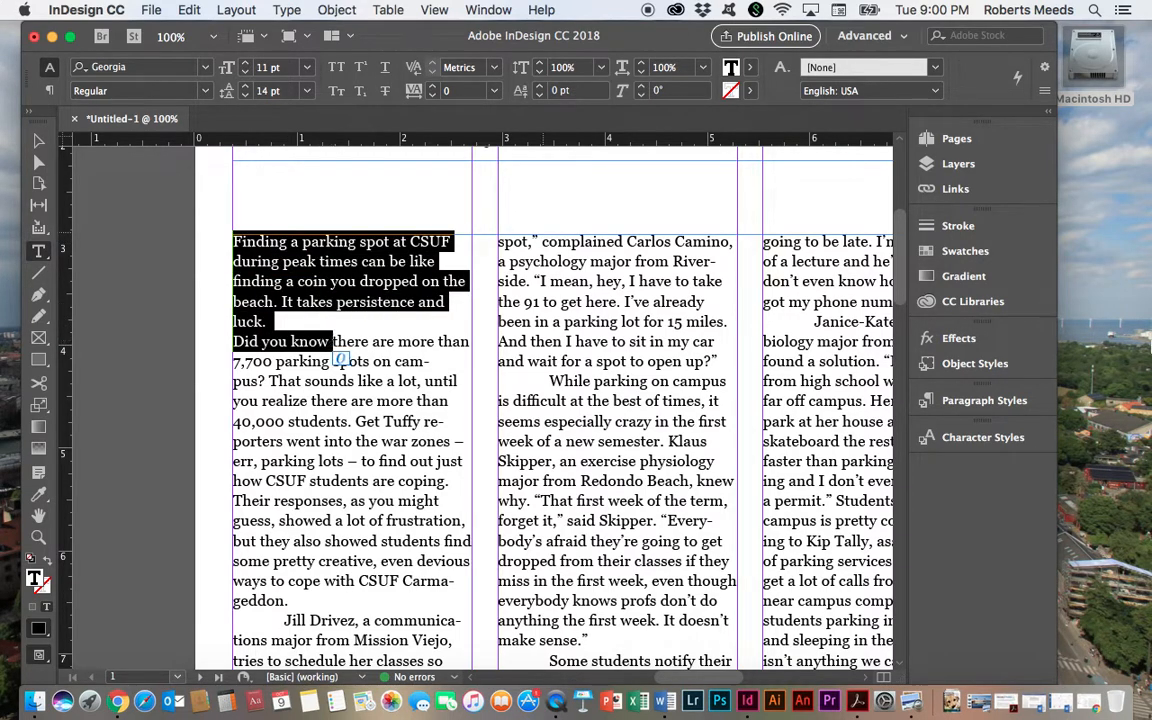
pyautogui.click(957, 438)
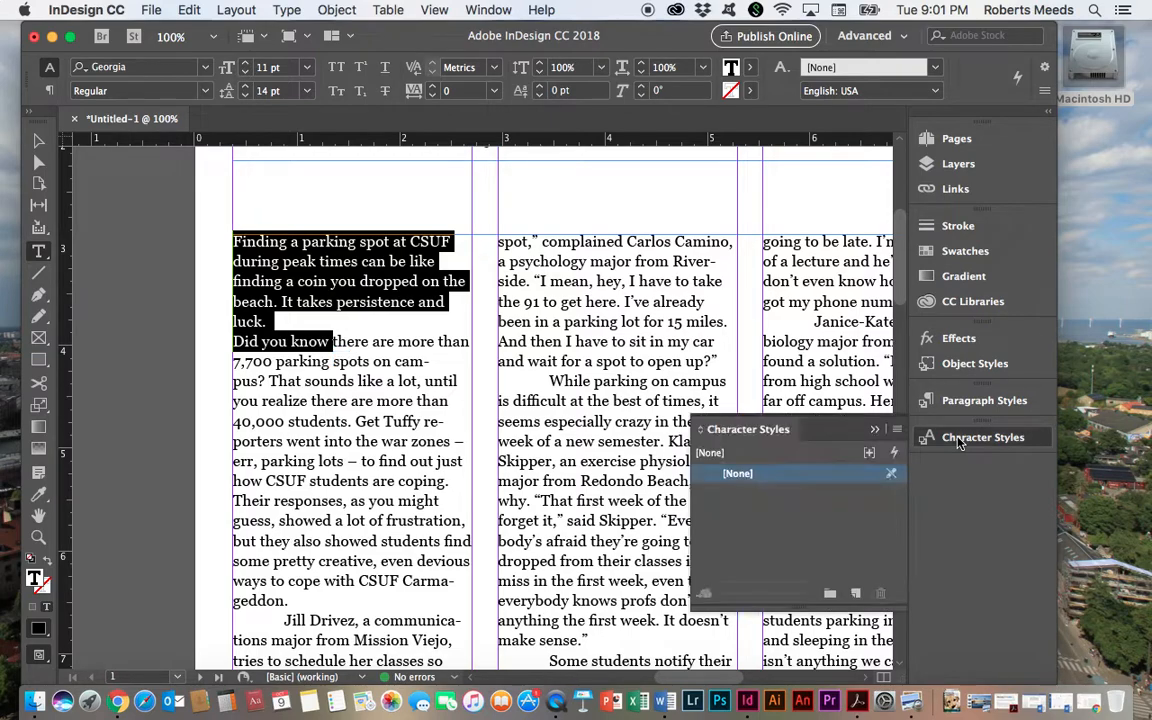
pyautogui.click(857, 595)
# Name the new character style "text copy georgia", apply it to the selected opening lines and deselect them.
pyautogui.doubleClick(738, 493)
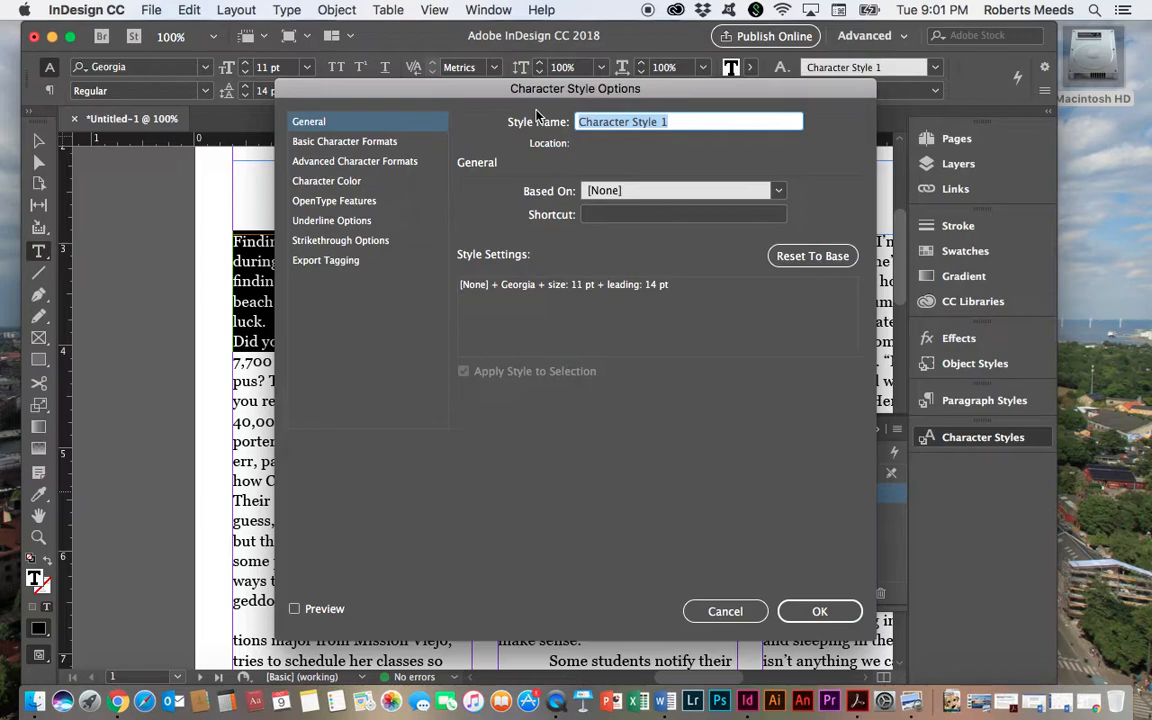
pyautogui.write('text cop')
pyautogui.write('y gui')
pyautogui.press('BackSpace')
pyautogui.press('BackSpace')
pyautogui.write('eorgia')
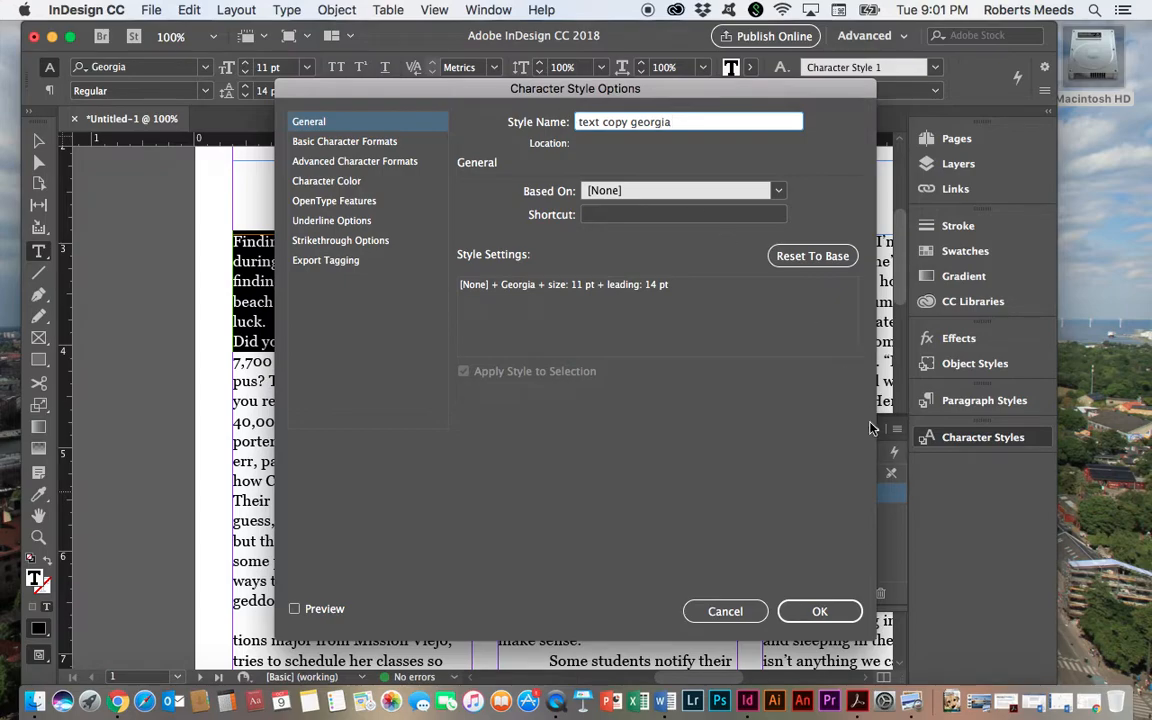
pyautogui.click(818, 611)
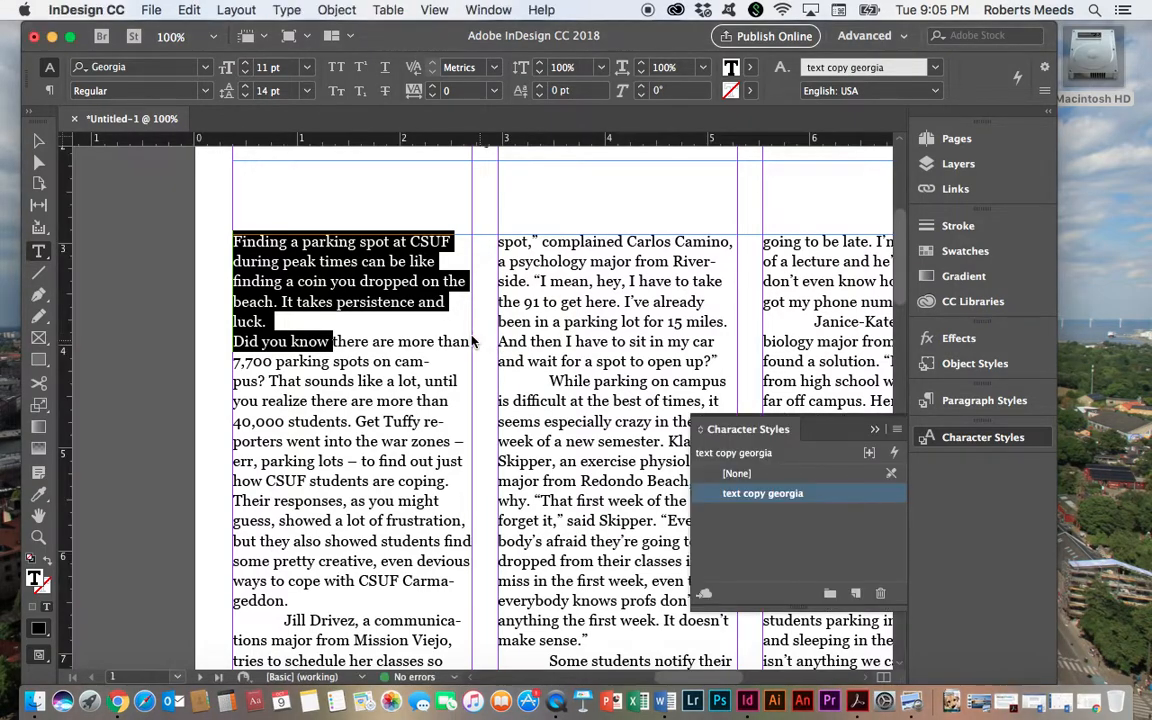
pyautogui.click(414, 321)
# Change the font of the headline "This is my headline." to Museo Sans Cyrl.
pyautogui.scroll(5, 715, 315)
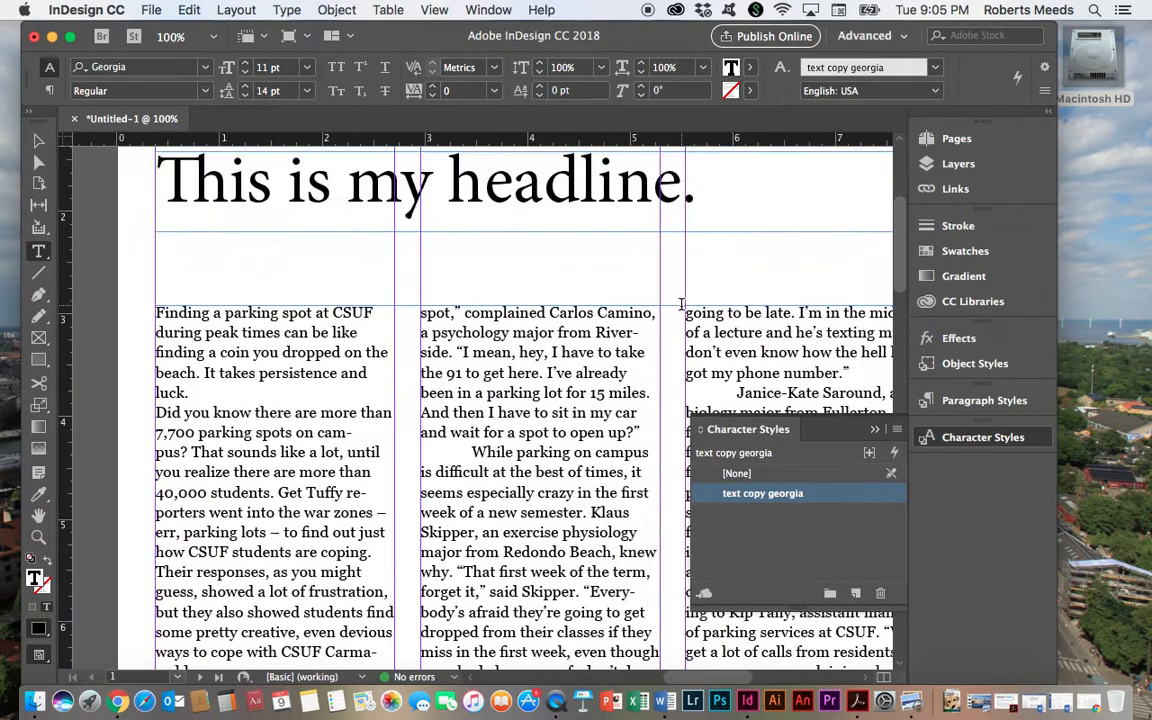
pyautogui.moveTo(697, 292); pyautogui.dragTo(149, 273)
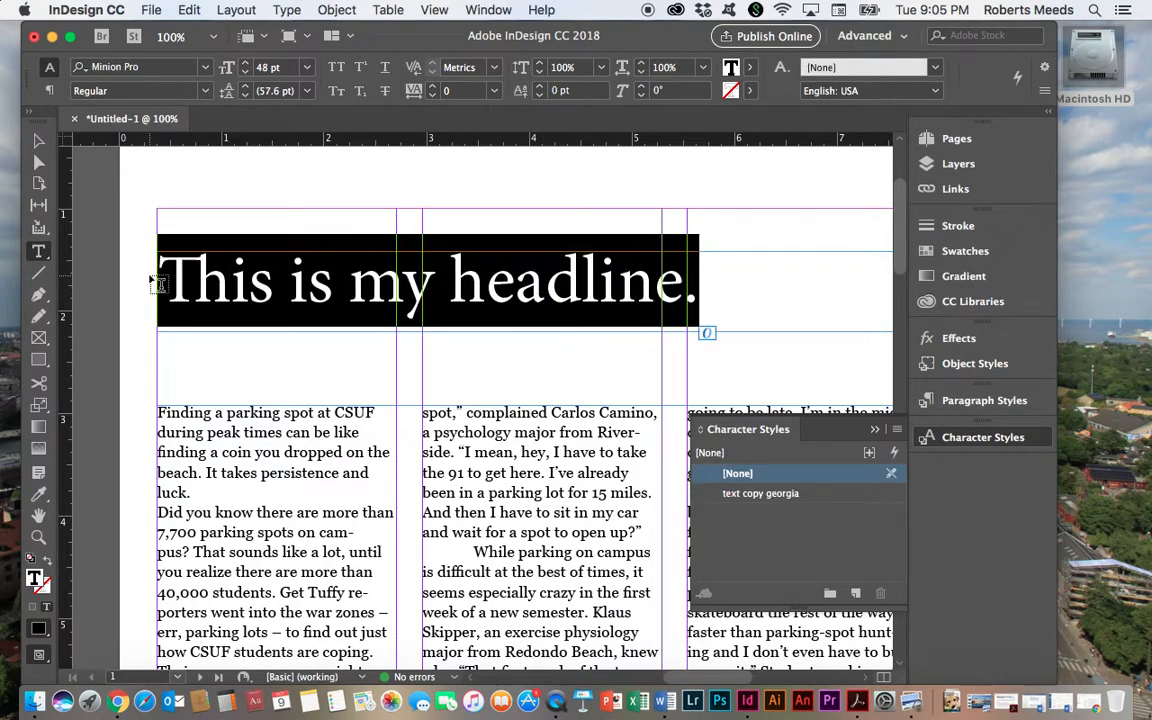
pyautogui.click(208, 68)
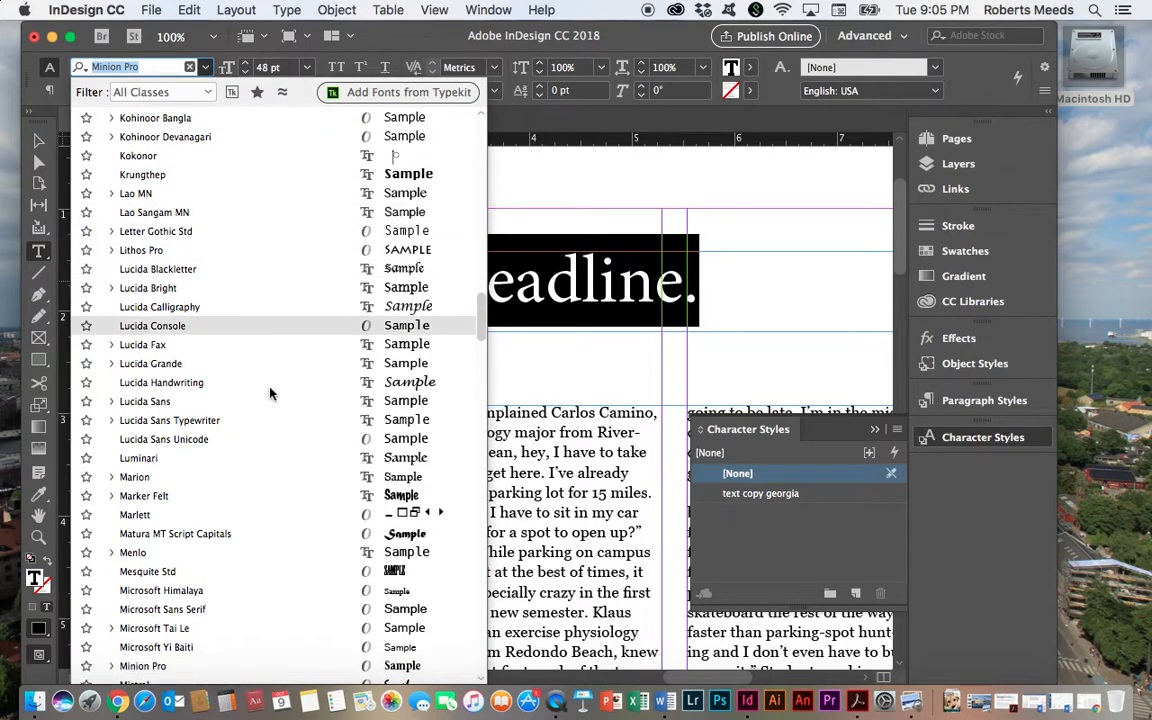
pyautogui.scroll(-1, 231, 613)
pyautogui.scroll(-14, 231, 613)
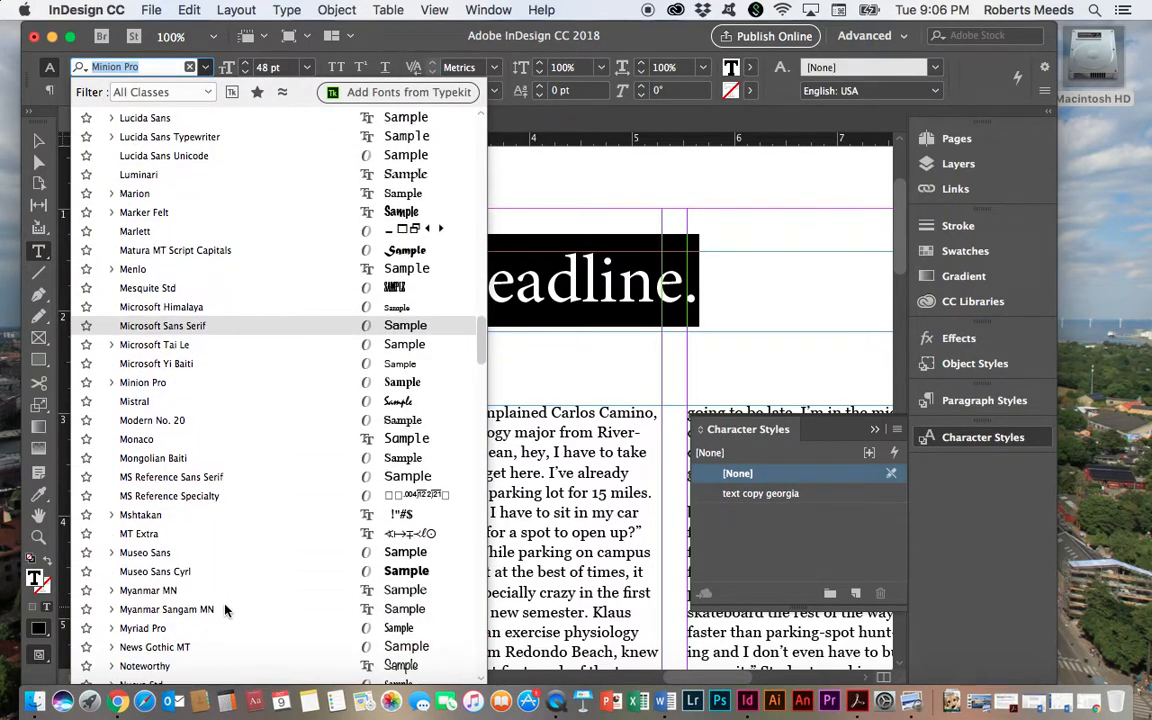
pyautogui.click(160, 571)
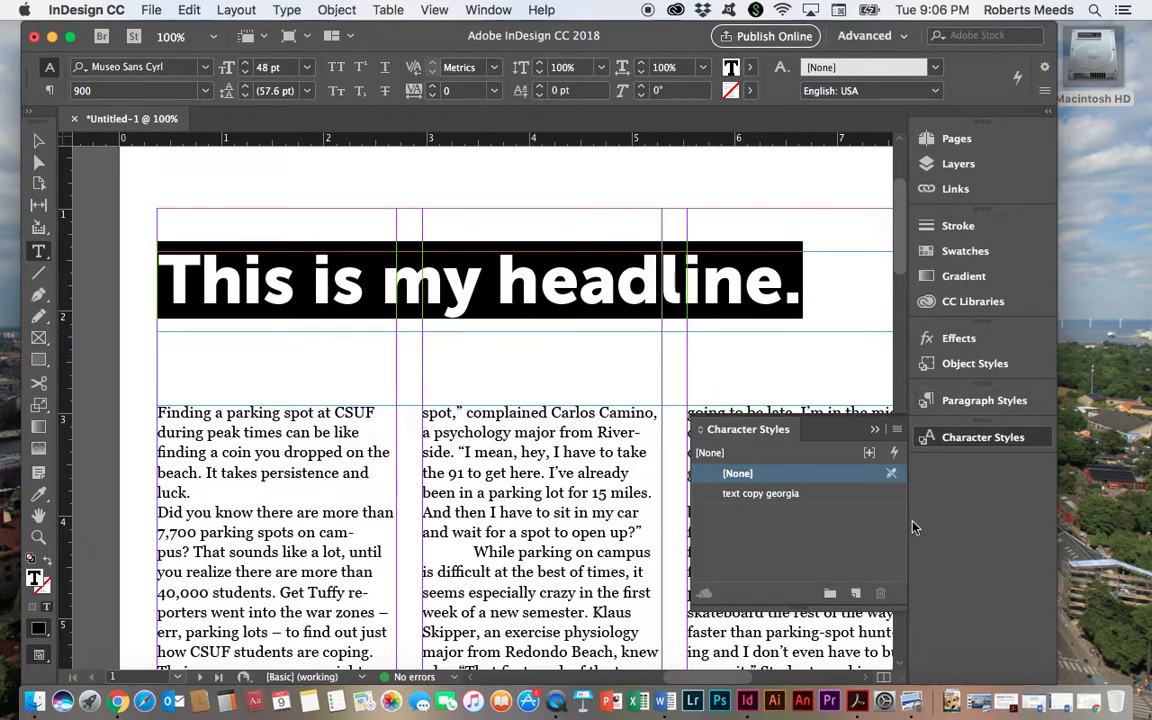
# Create a character style named "headline style museo sans" from the headline, apply it to the headline and deselect.
pyautogui.click(856, 595)
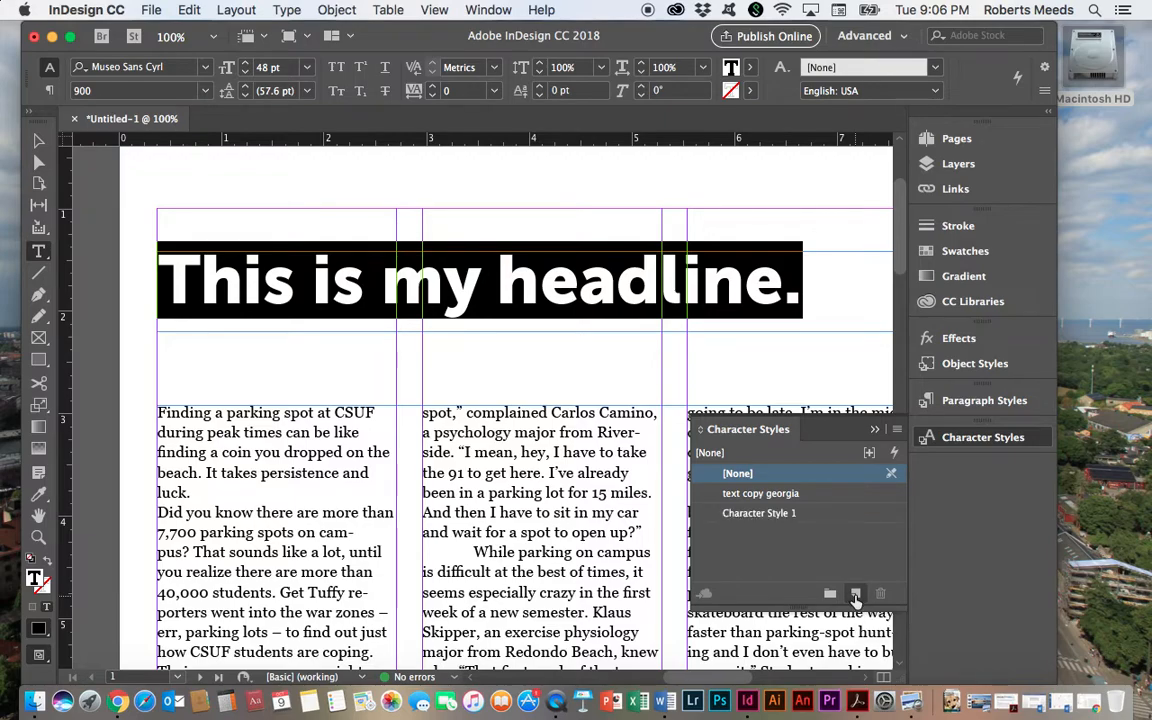
pyautogui.doubleClick(760, 514)
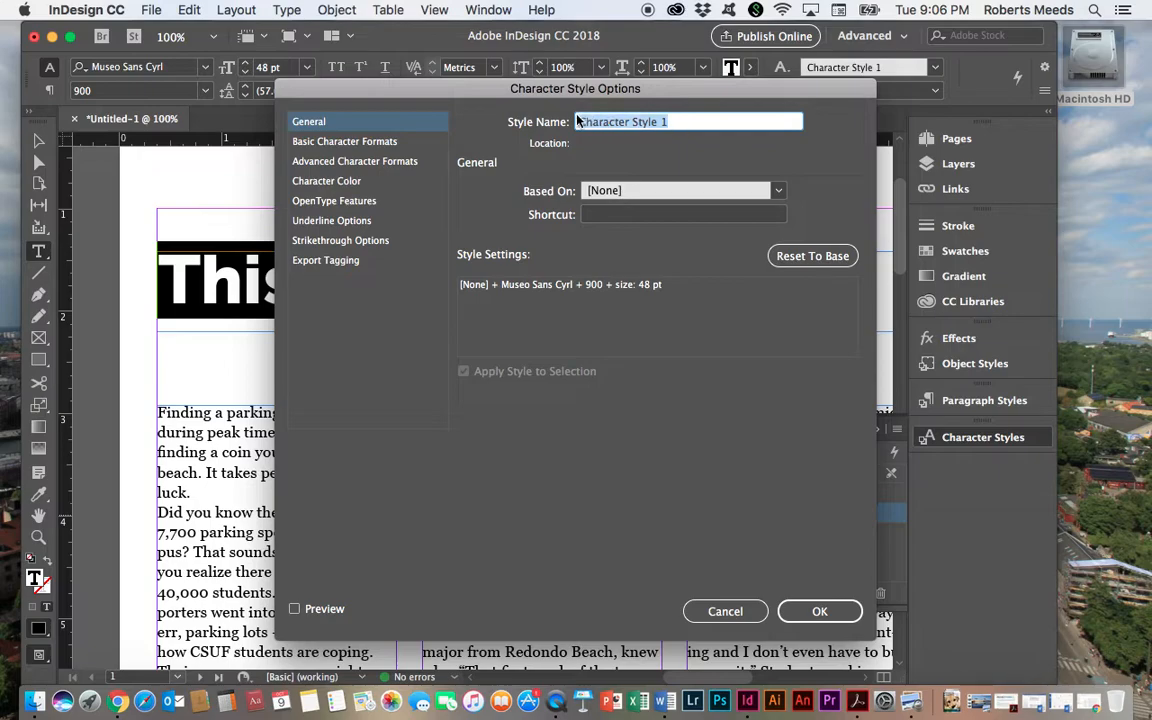
pyautogui.write('headline style museo sans')
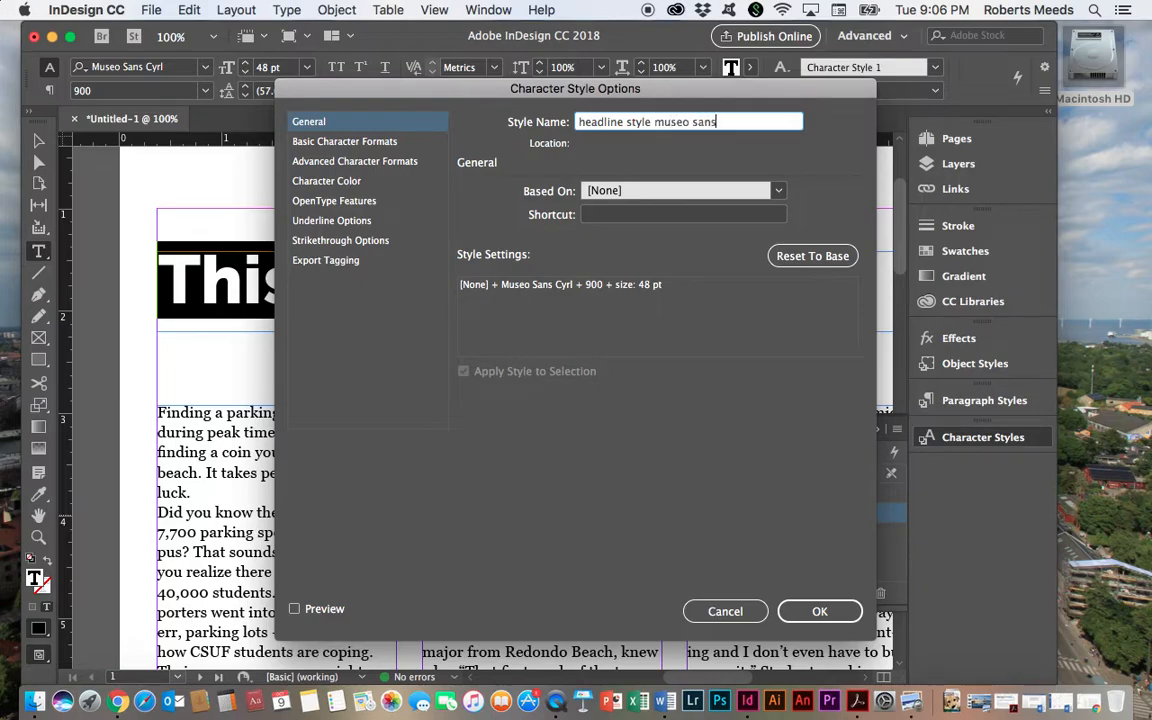
pyautogui.click(819, 611)
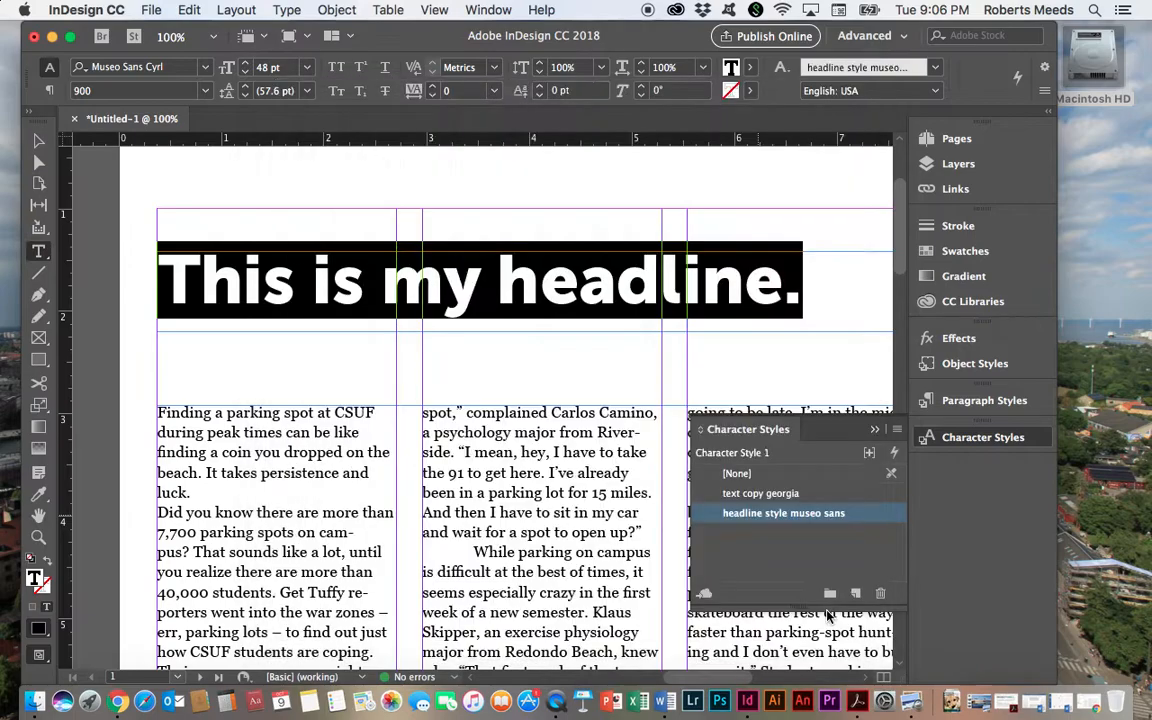
pyautogui.click(528, 380)
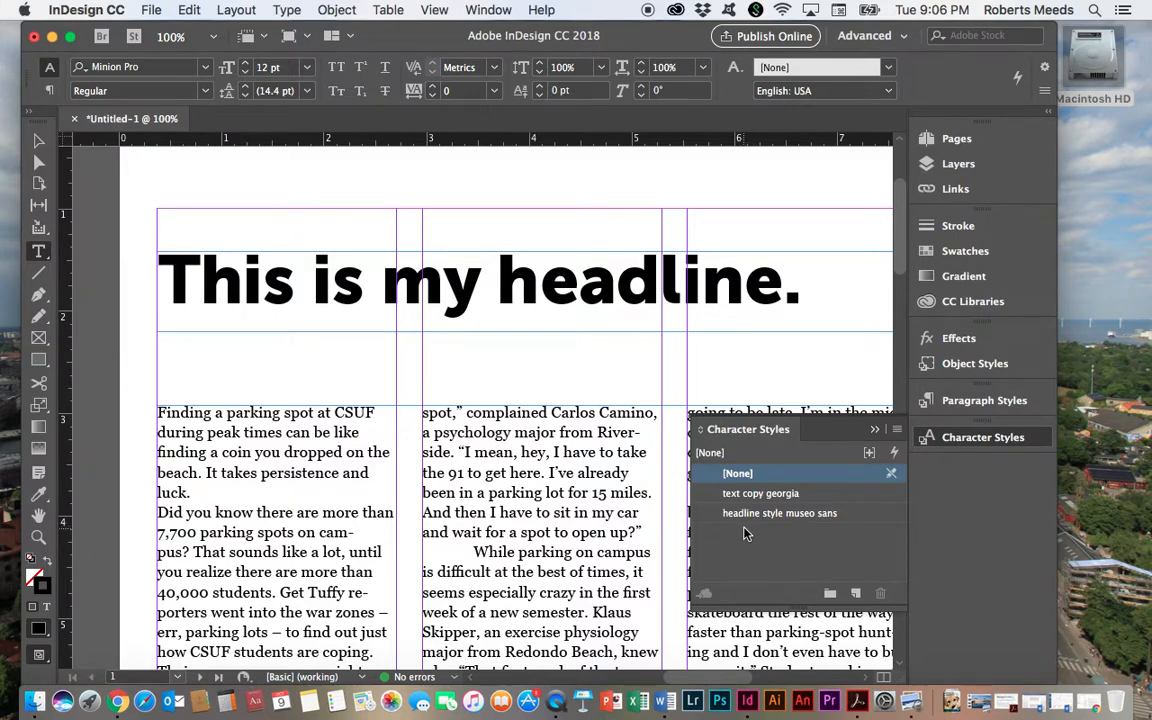
pyautogui.click(897, 430)
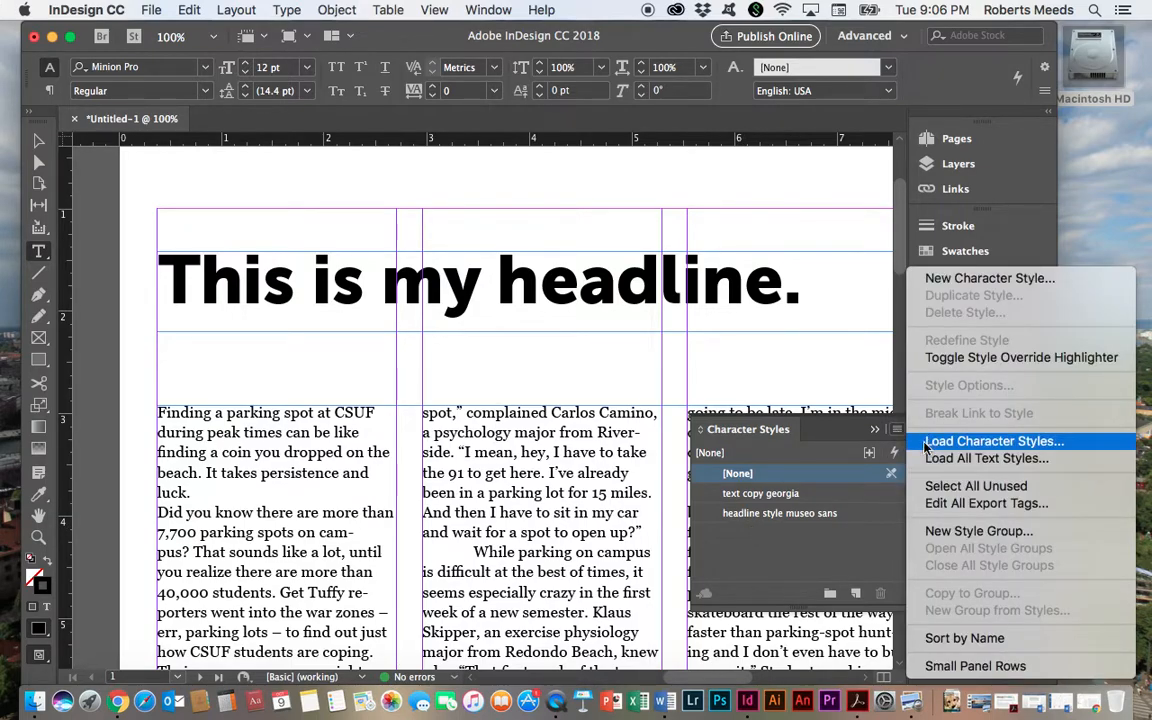
pyautogui.click(837, 372)
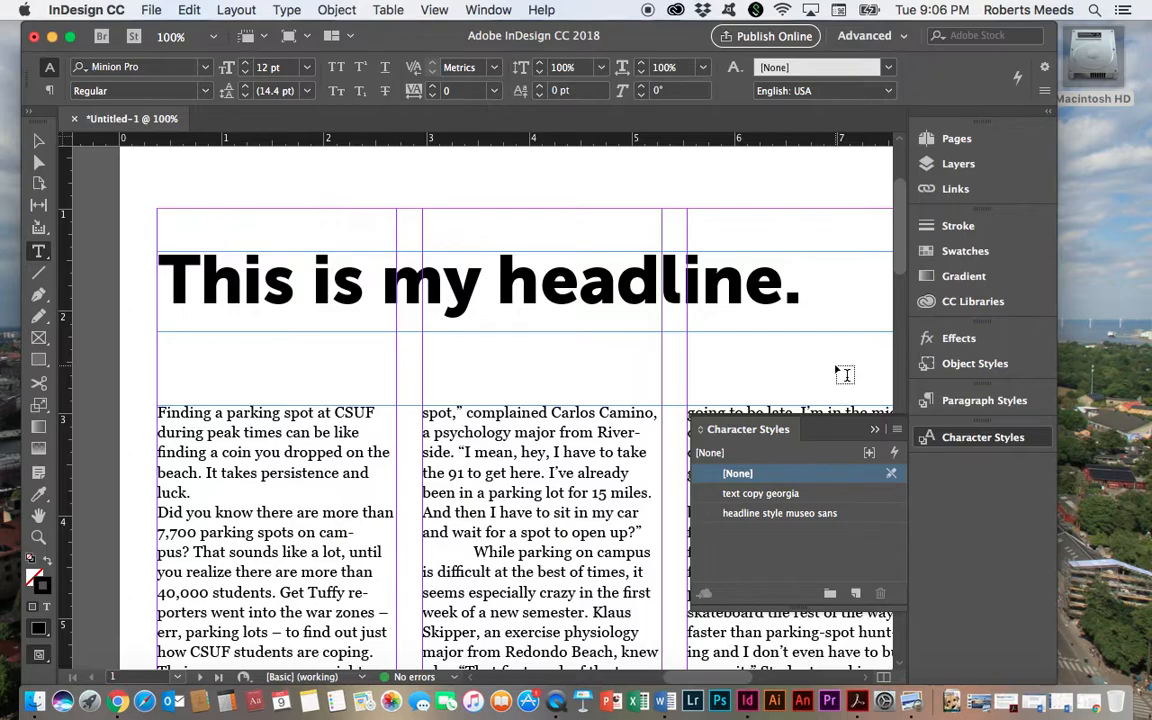